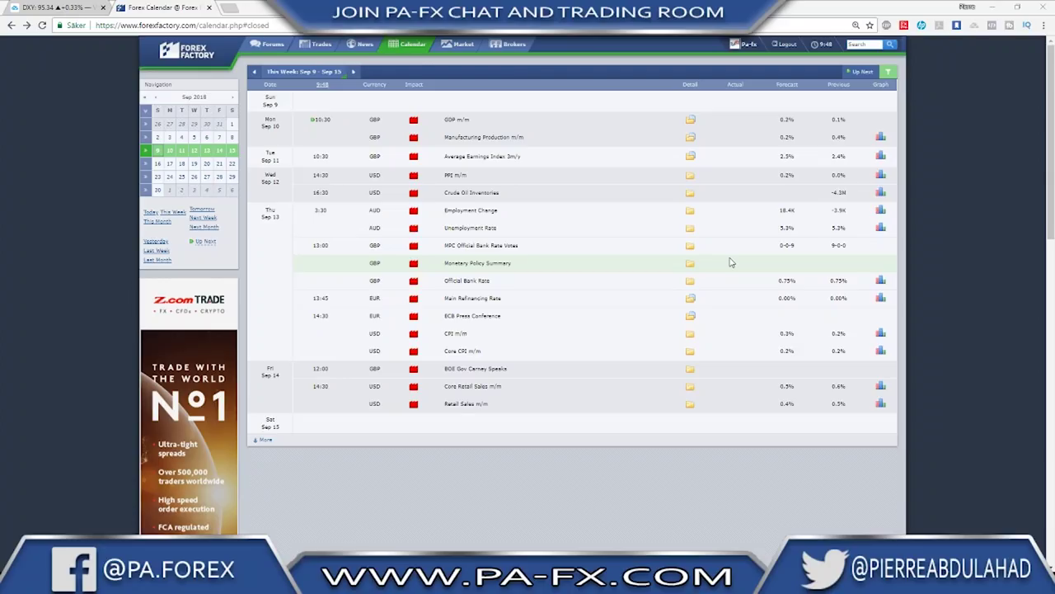
Examine the details and release history of Tuesday's GBP Average Earnings Index and Thursday's AUD Unemployment Rate
left_click(691, 158)
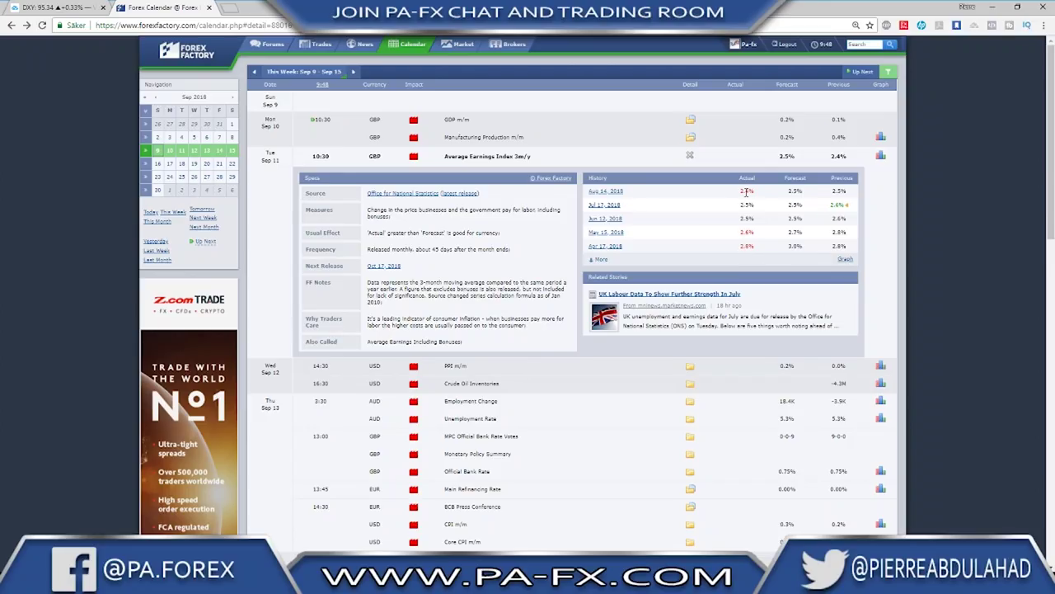
left_click(690, 157)
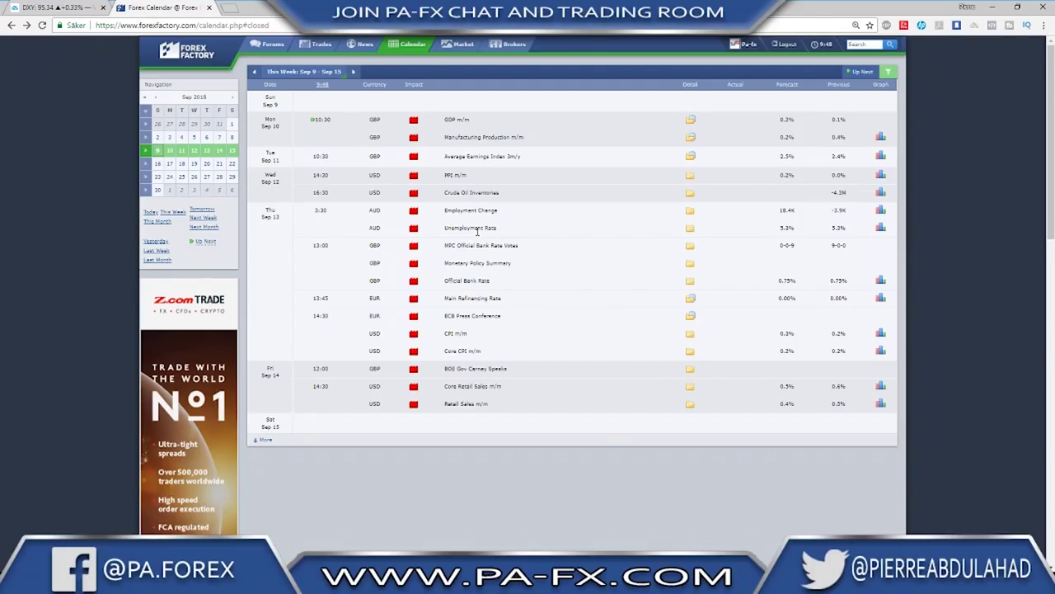
left_click(691, 228)
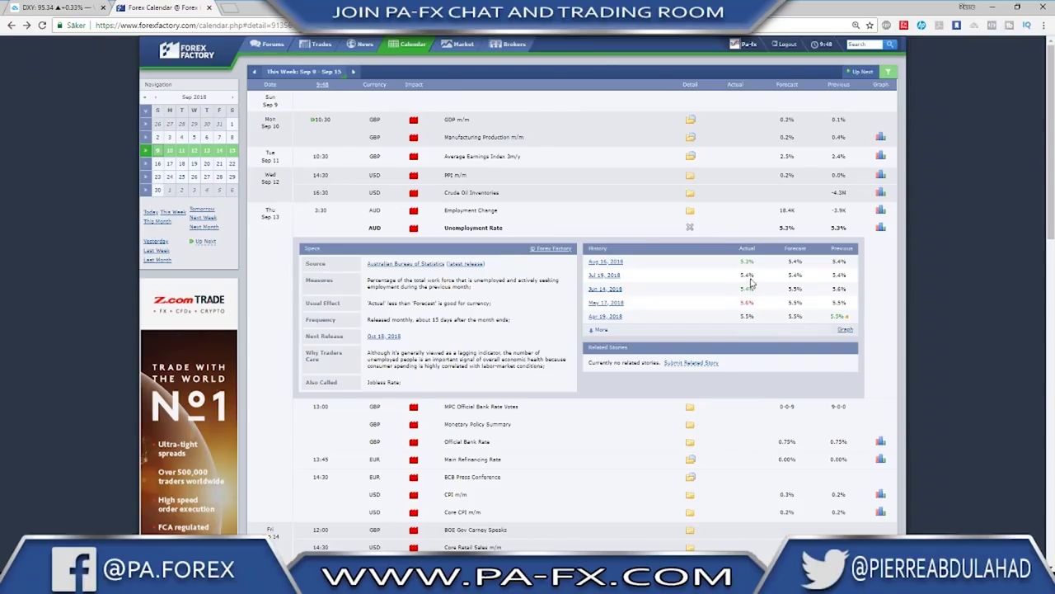
left_click(690, 229)
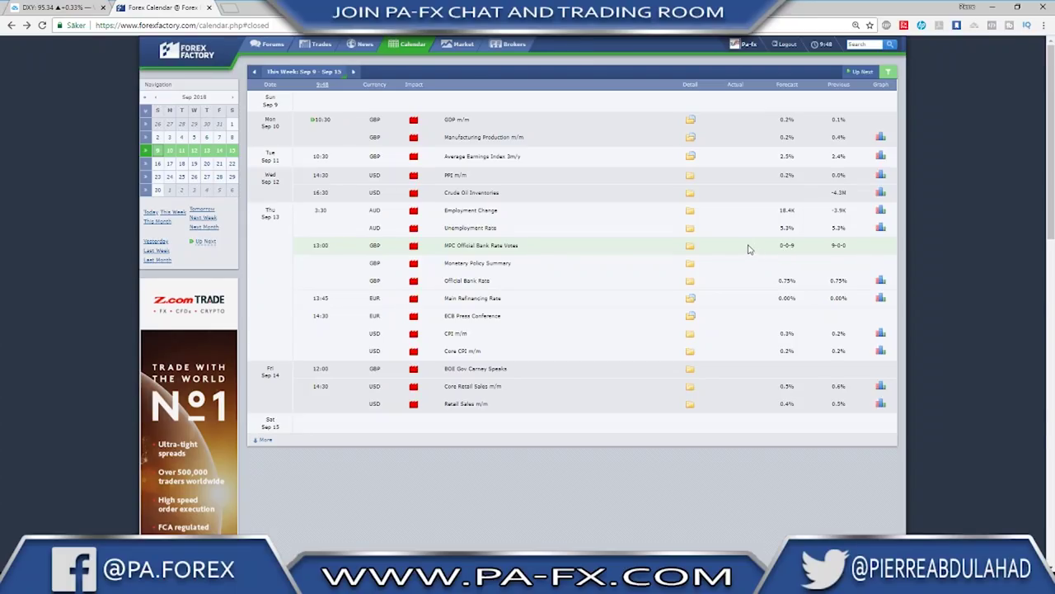
Read the vote-format notes of the MPC Official Bank Rate Votes and look at Thursday's ECB Press Conference entry
left_click(691, 246)
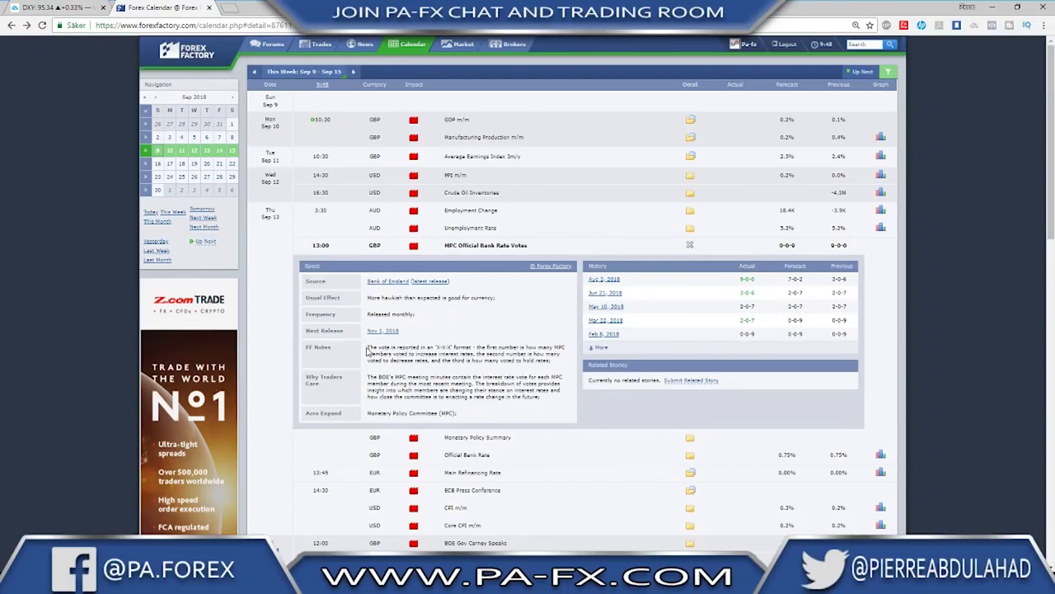
left_click_drag(368, 348, 459, 355)
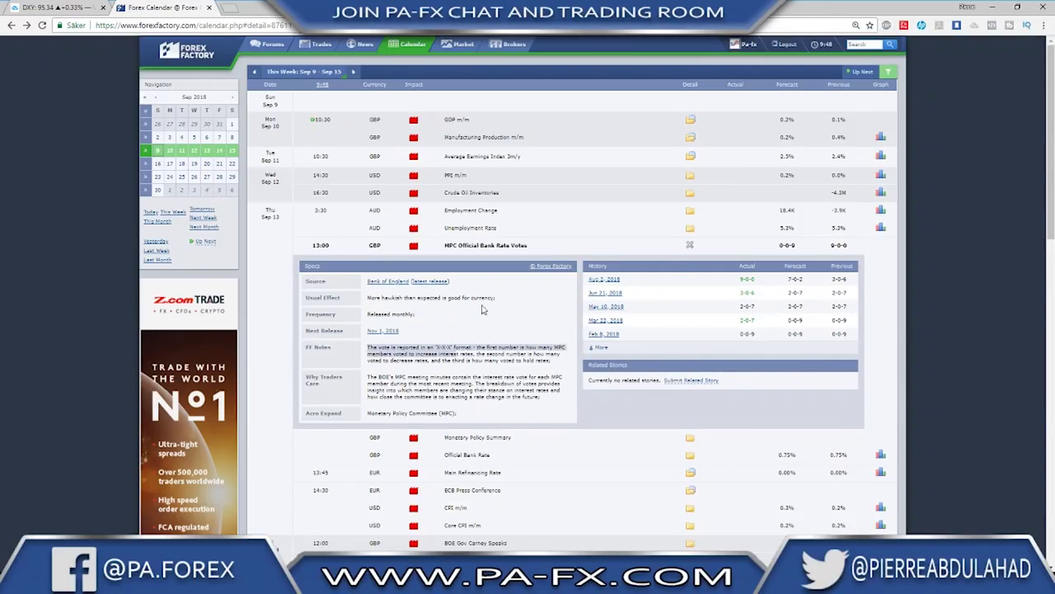
left_click(691, 246)
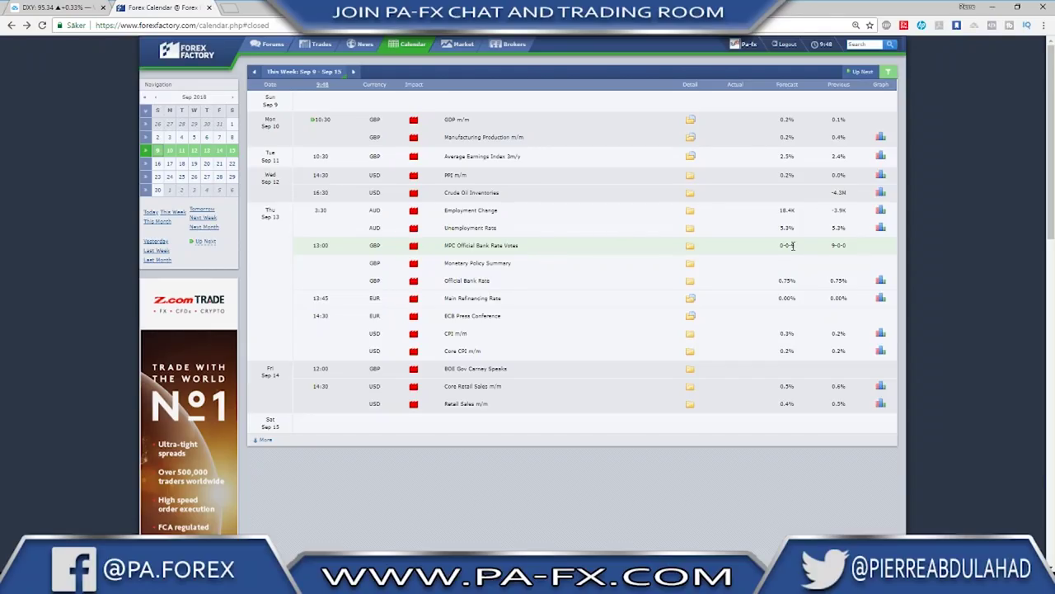
left_click_drag(452, 315, 501, 323)
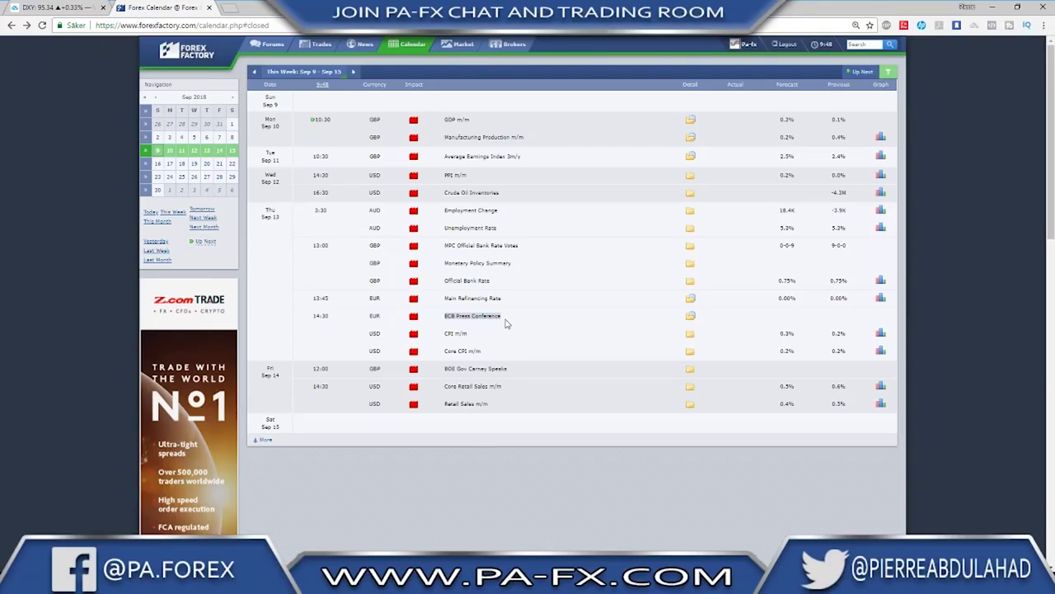
left_click(486, 316)
Switch to the TradingView DXY chart, inspect the recent weekly candles and change the timeframe to daily
key("ctrl+shift+Tab")
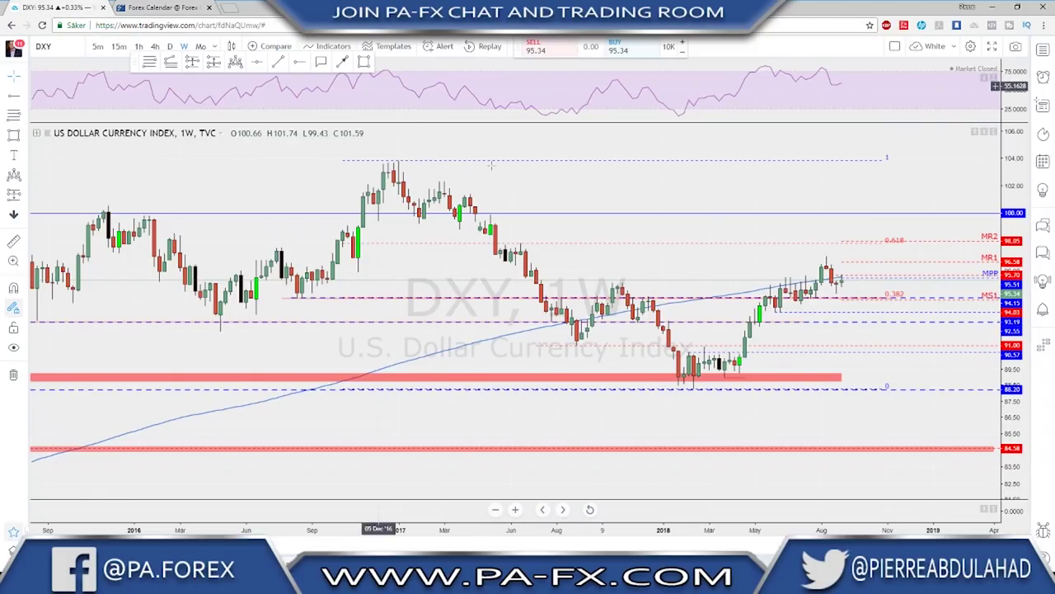
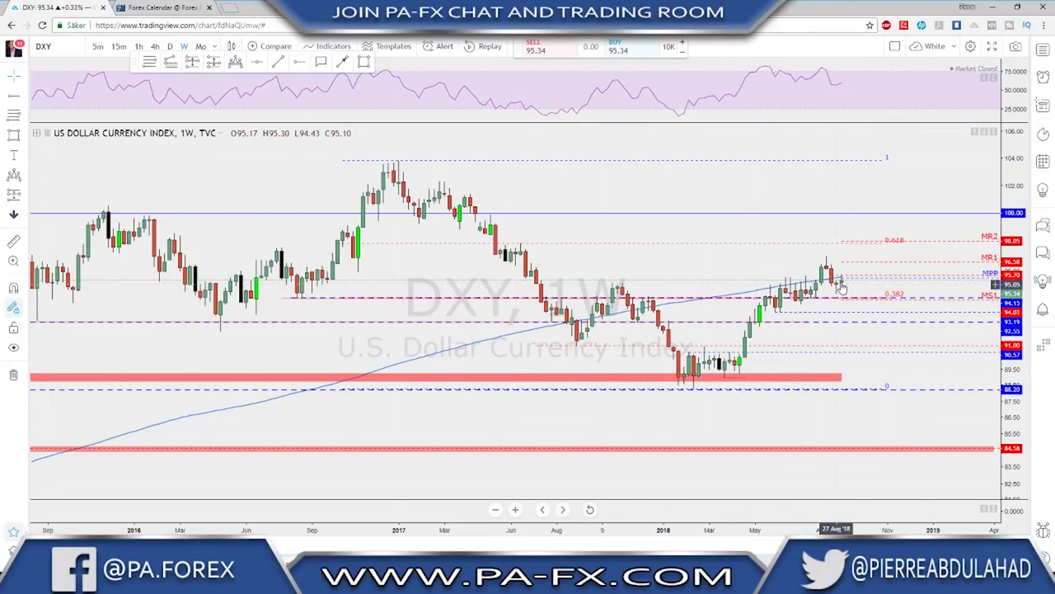
scroll(842, 282, "up", 2)
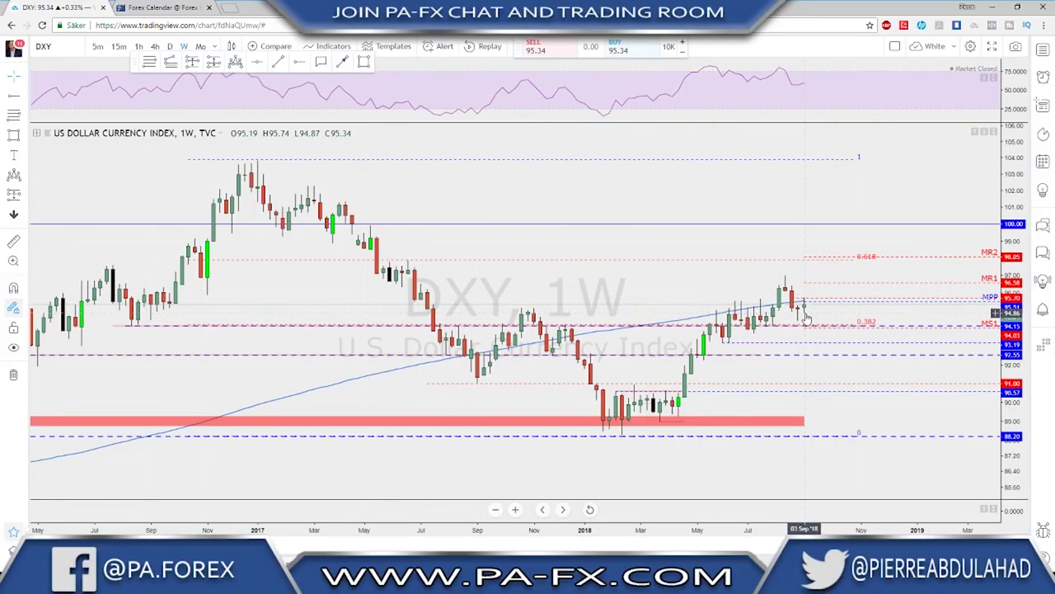
left_click(169, 46)
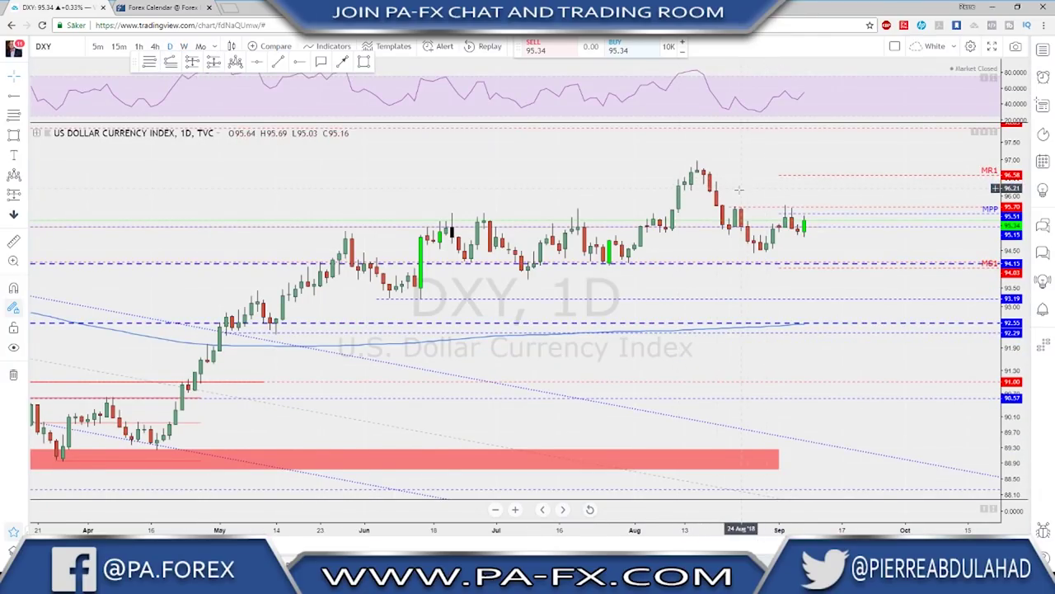
scroll(729, 193, "up", 1)
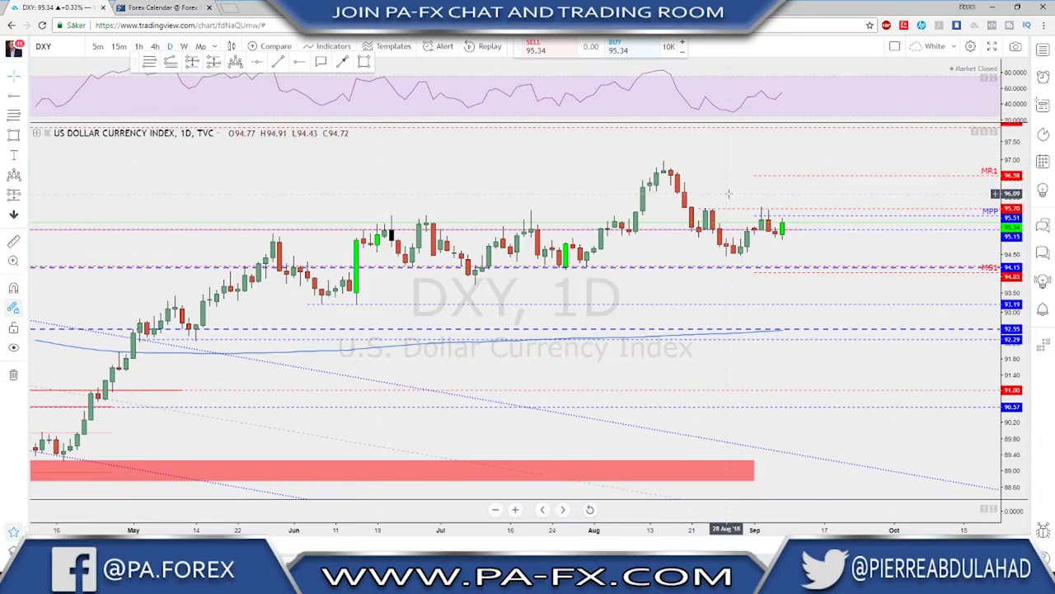
Return to the Forex Factory calendar, go to the previous week and examine Friday's USD Average Hourly Earnings m/m details
left_click(179, 8)
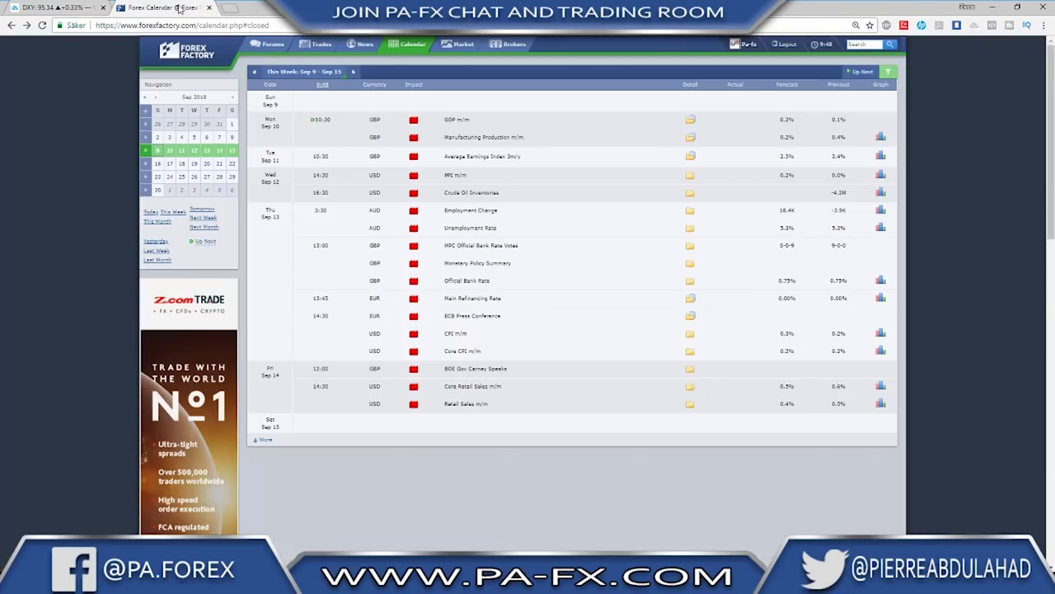
left_click(256, 76)
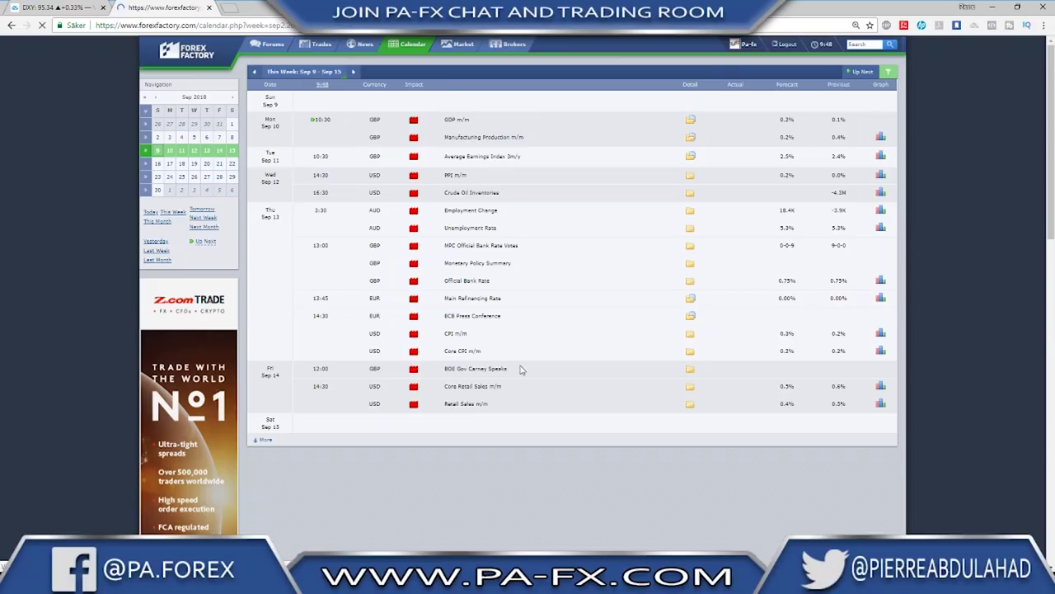
scroll(528, 370, "down", 3)
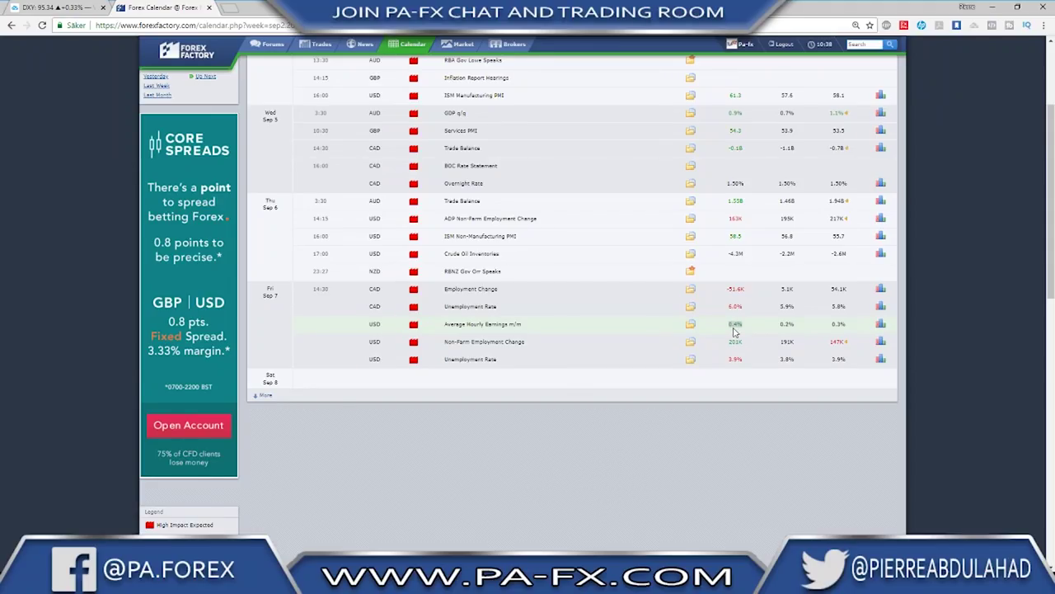
left_click(691, 326)
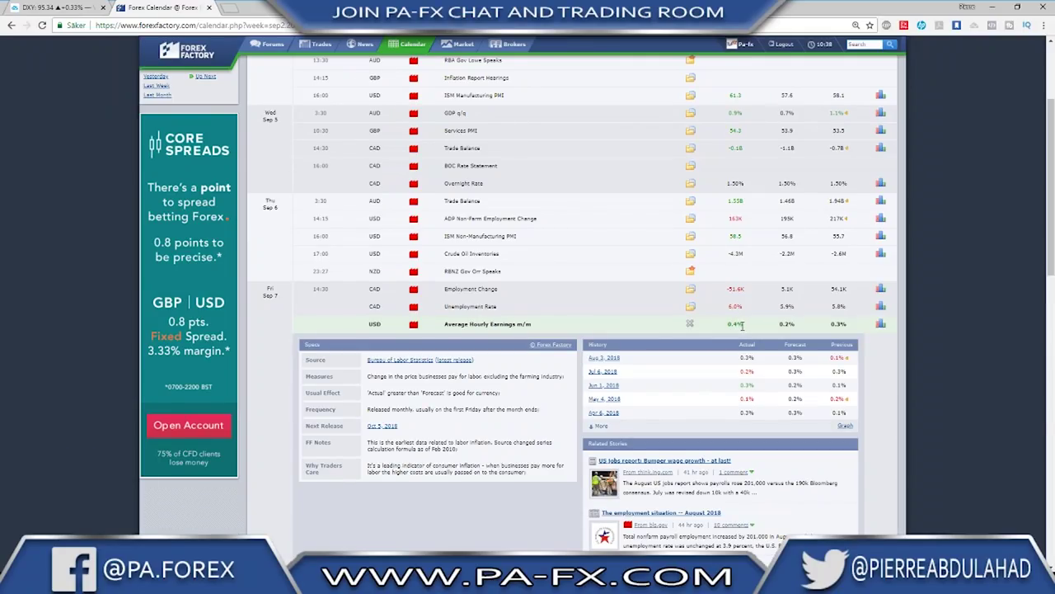
left_click(691, 324)
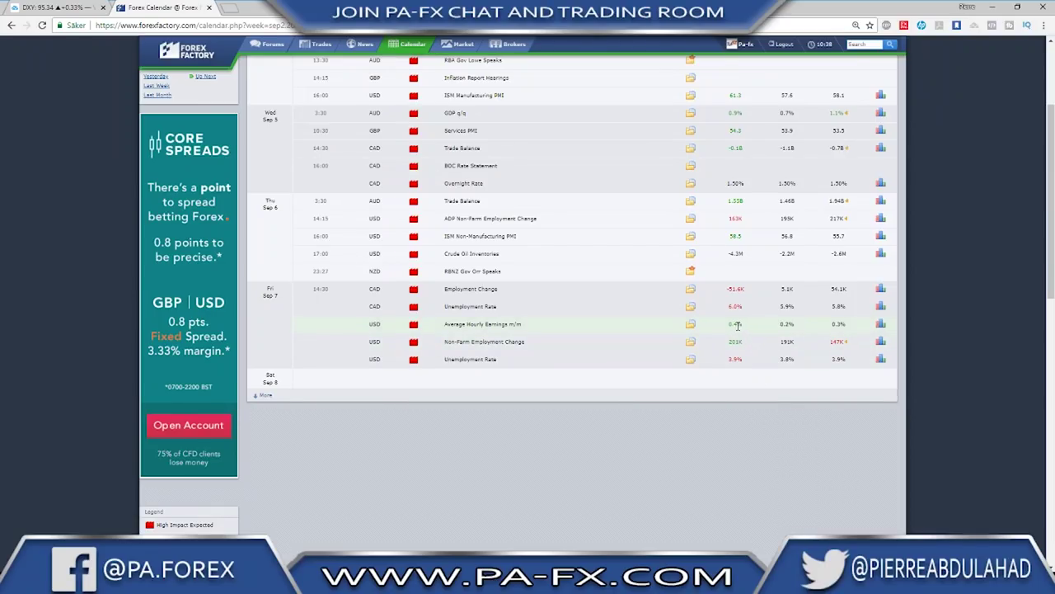
Switch back to the TradingView DXY chart and set it to the 4-hour timeframe, showing price from mid-July with free space after the latest candles
left_click(83, 10)
scroll(649, 274, "up", 1)
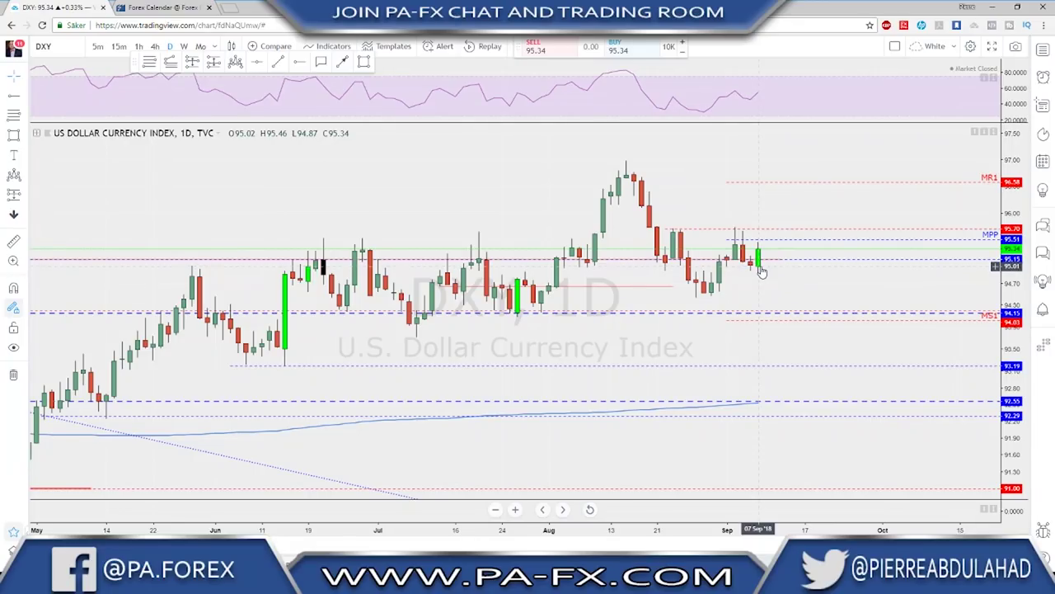
scroll(762, 272, "down", 1)
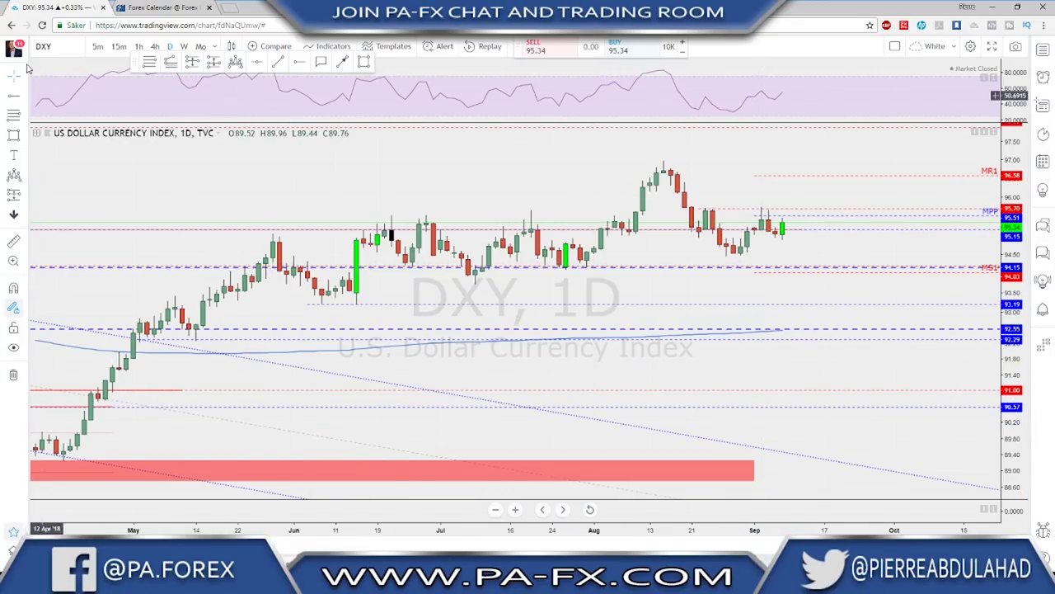
left_click(161, 47)
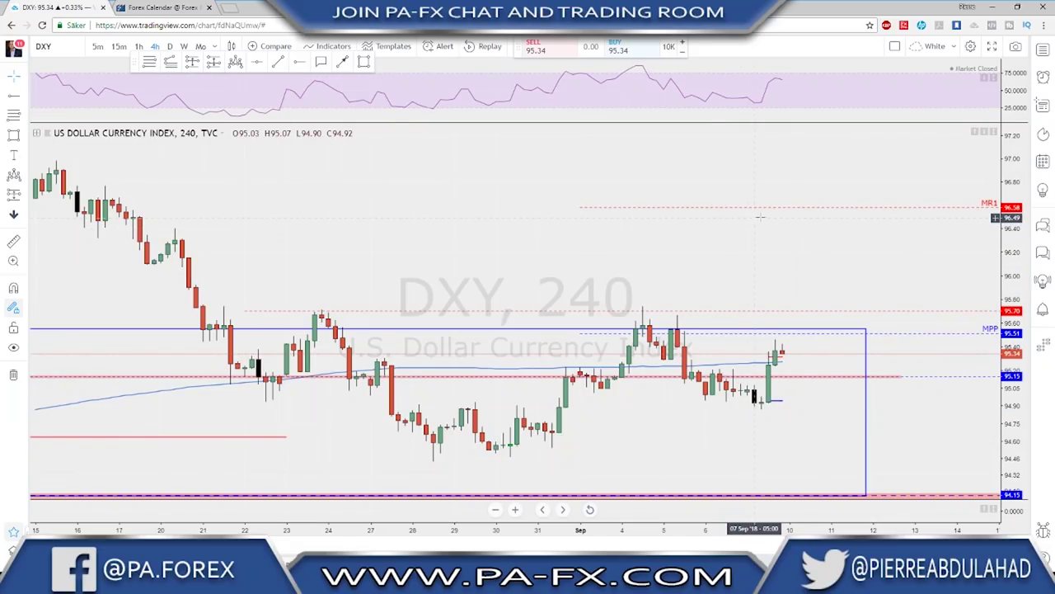
scroll(805, 242, "down", 2)
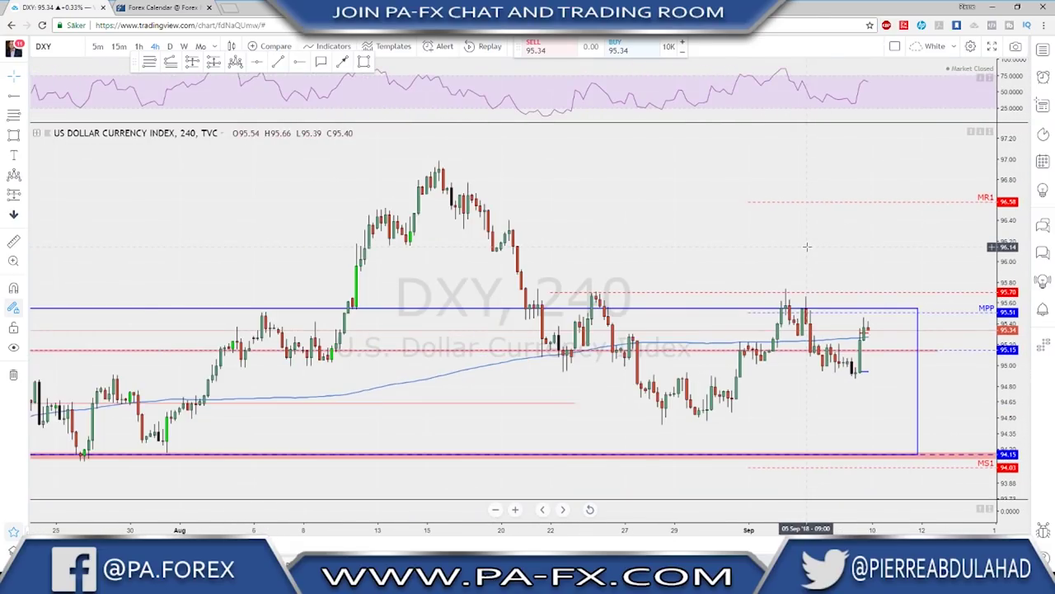
scroll(808, 247, "down", 2)
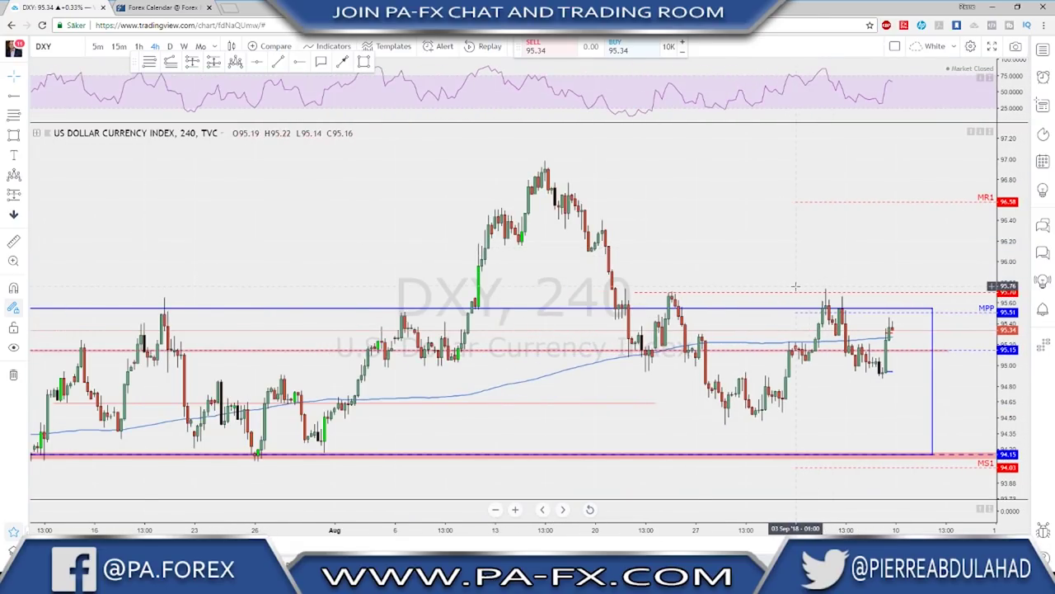
left_click_drag(794, 287, 692, 293)
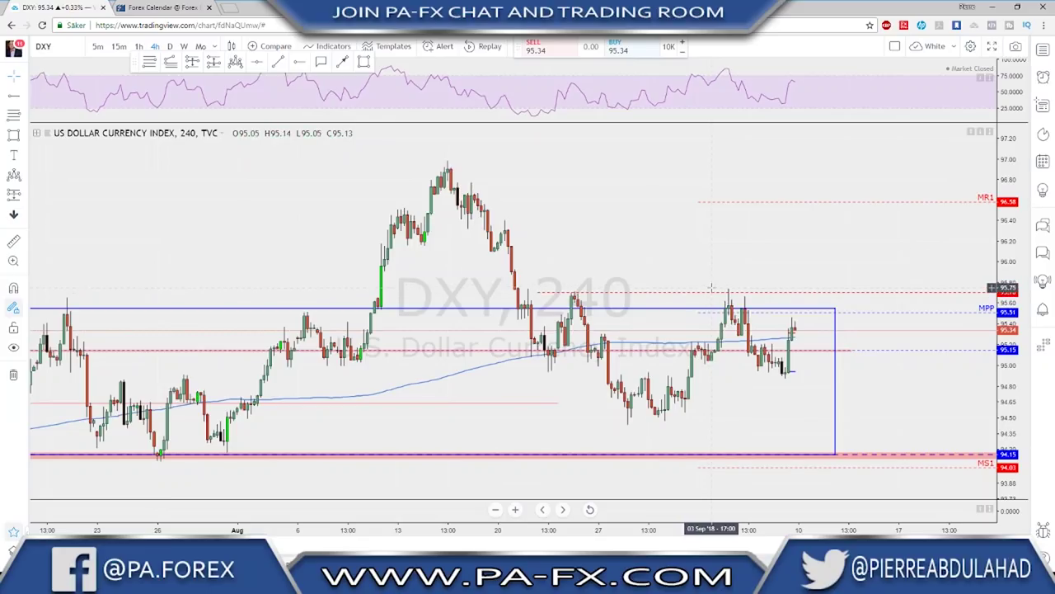
scroll(710, 287, "down", 1)
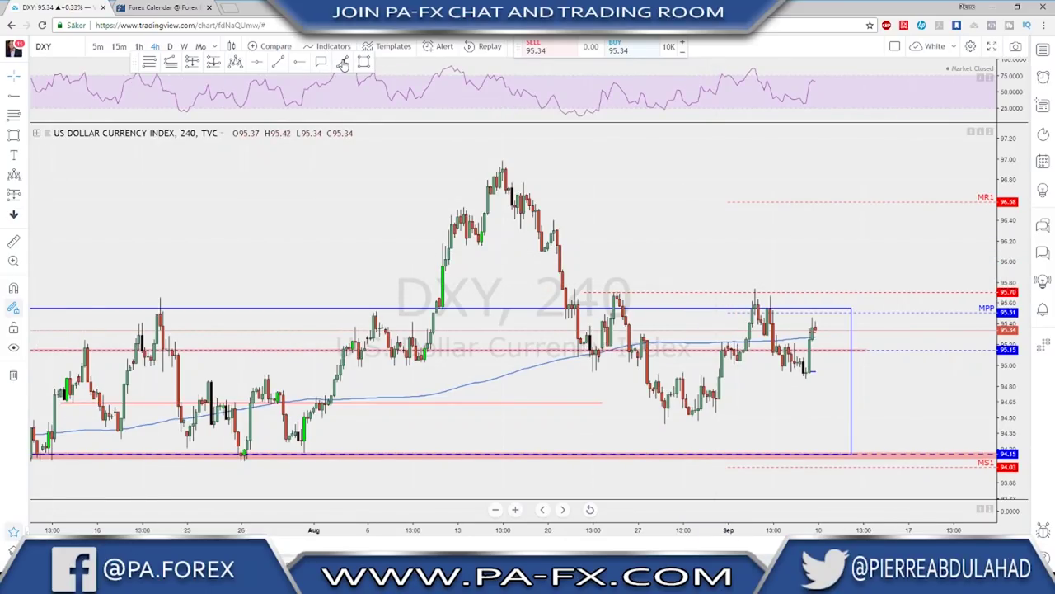
Draw a bullish arrow path from about 95.46 up to 95.85, back to about 95.69 and up to about 96.35
left_click(343, 64)
left_click(815, 317)
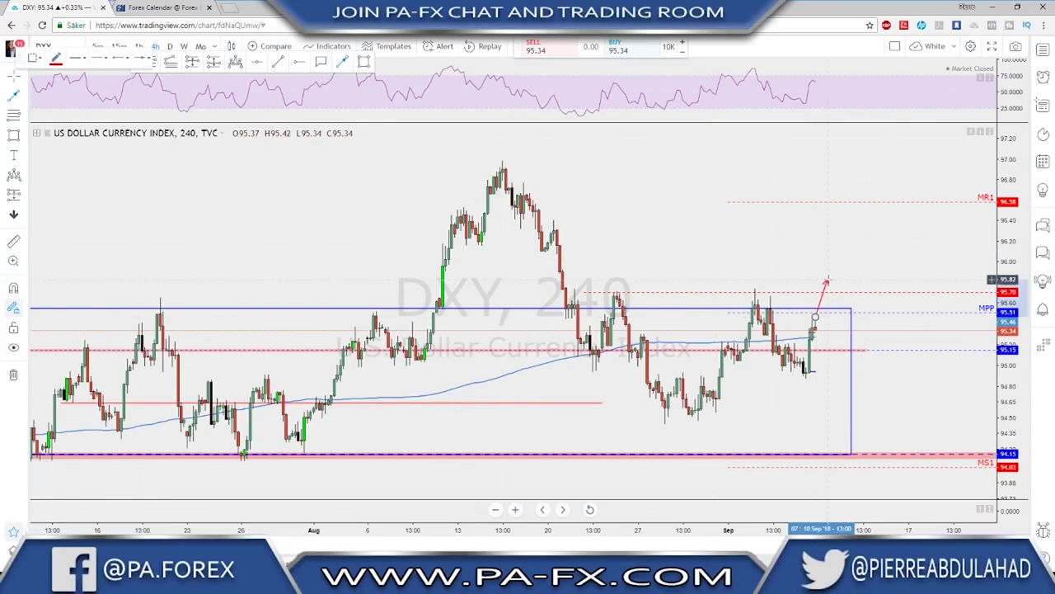
left_click(827, 279)
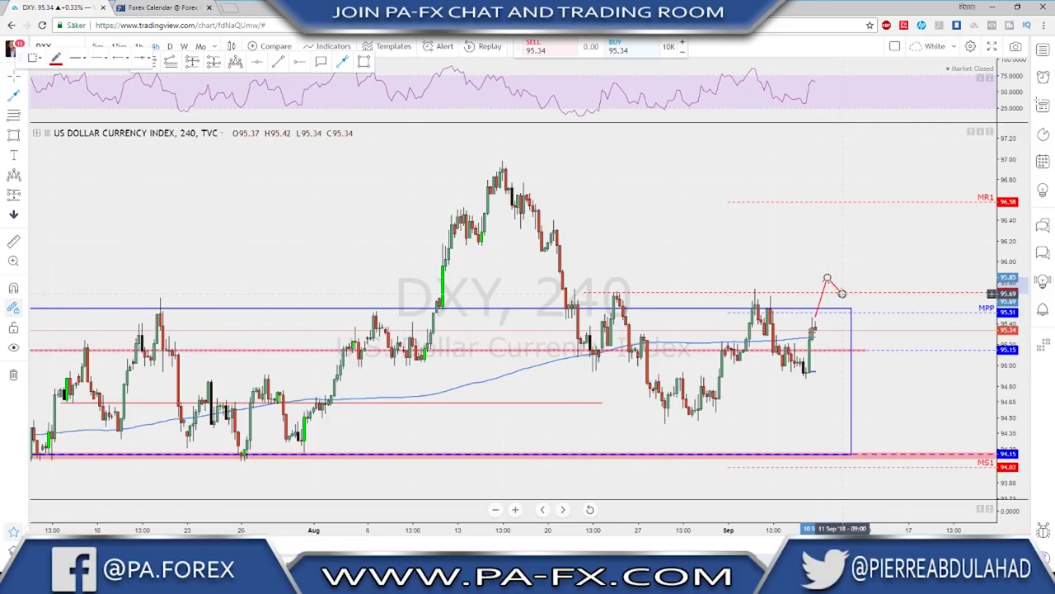
left_click(842, 292)
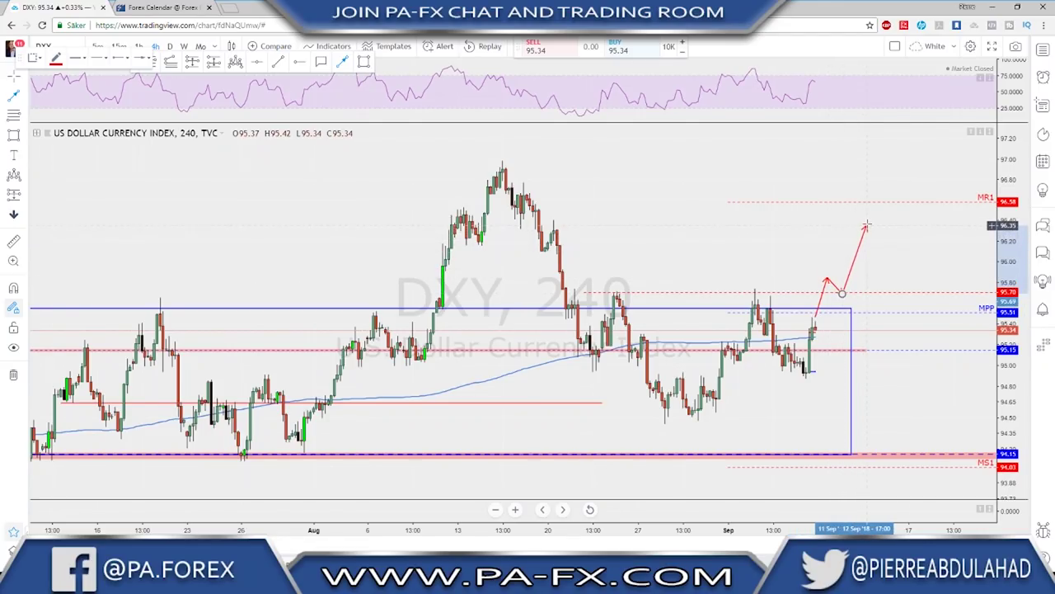
double_click(866, 224)
scroll(814, 240, "down", 3)
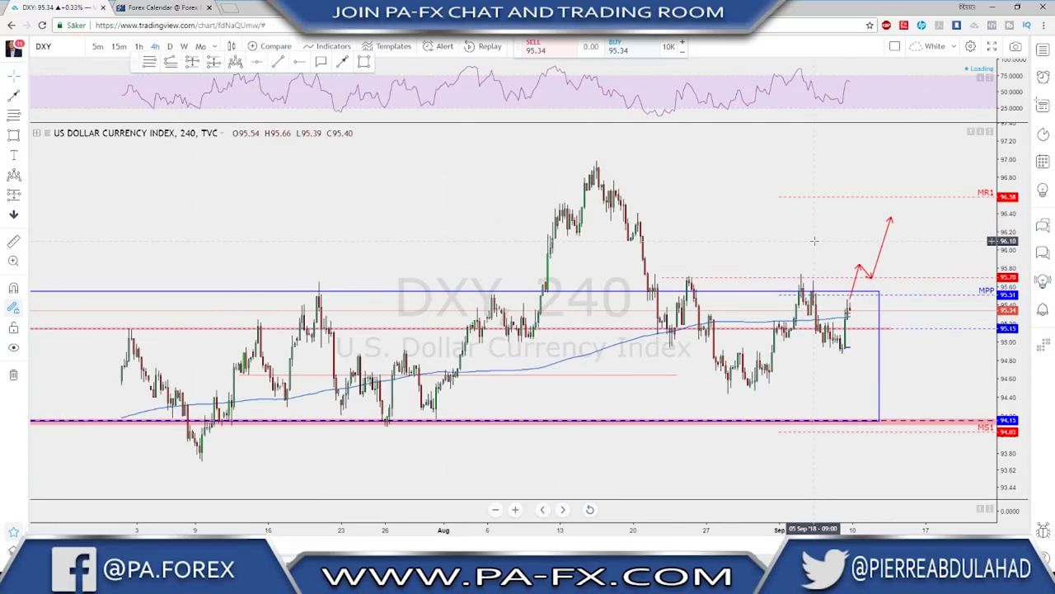
scroll(814, 240, "up", 3)
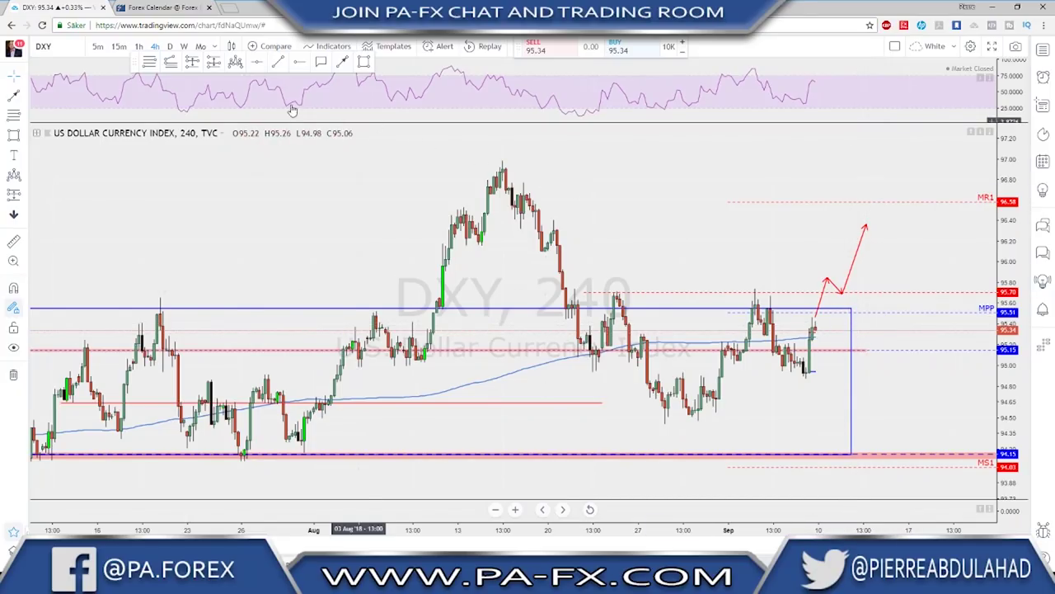
Place a blue dashed horizontal ray at 94.87 under the recent lows, starting at 5 Sep 2018
left_click(791, 310)
left_click(792, 298)
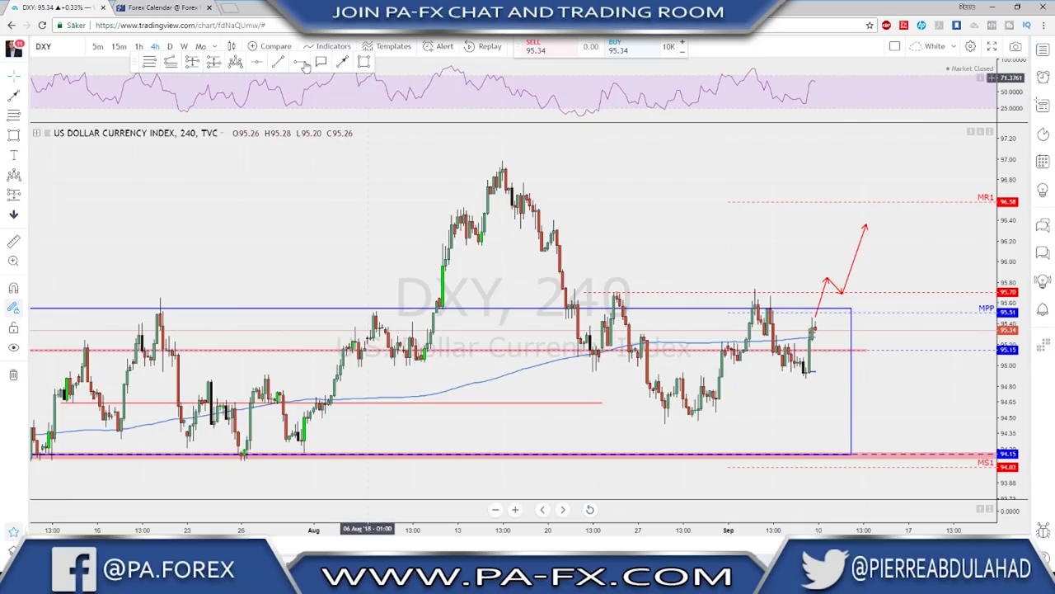
left_click(56, 59)
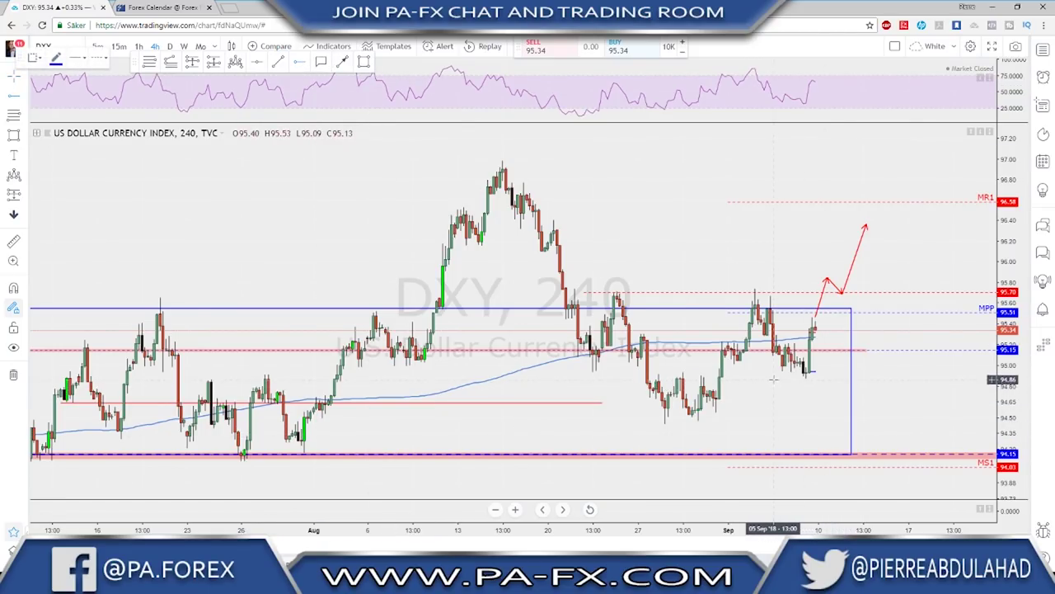
left_click(772, 378)
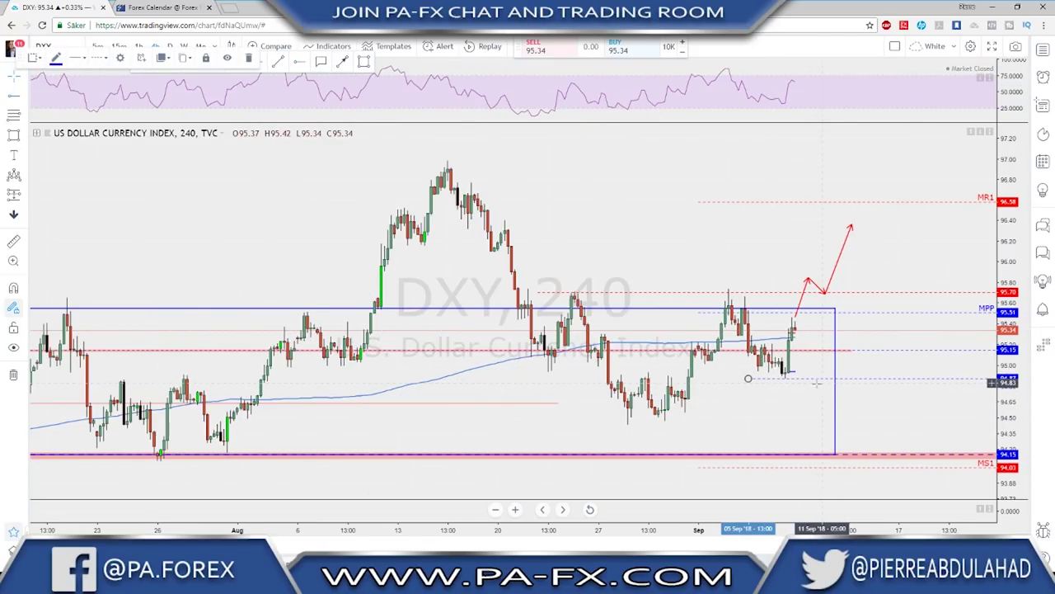
scroll(784, 379, "up", 1)
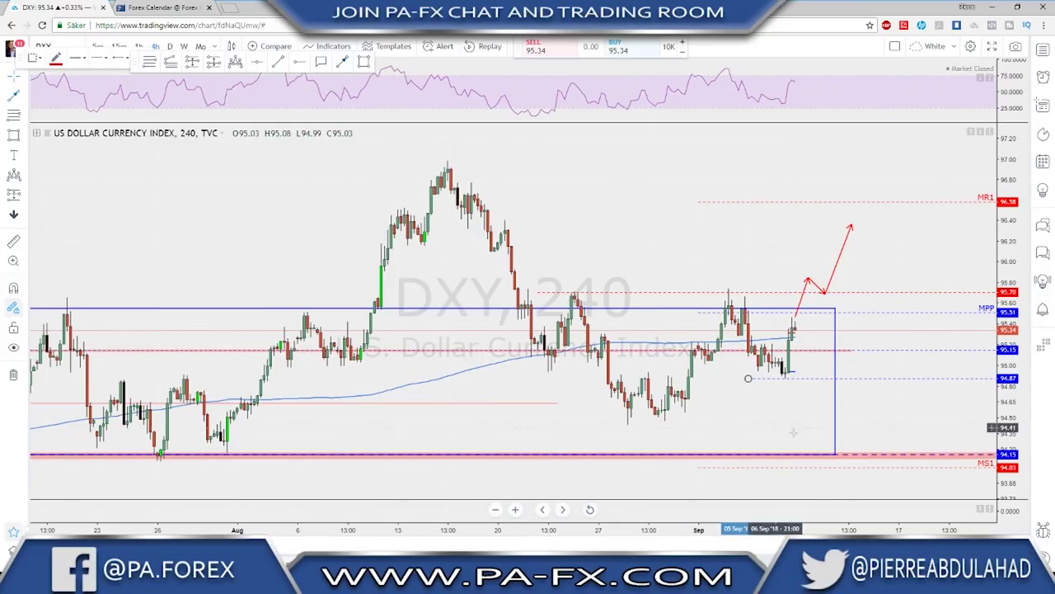
Draw a bearish arrow path from about 94.90 down to about 94.75, back to about 94.89 and down to about 94.11
left_click(794, 375)
left_click(804, 388)
double_click(812, 378)
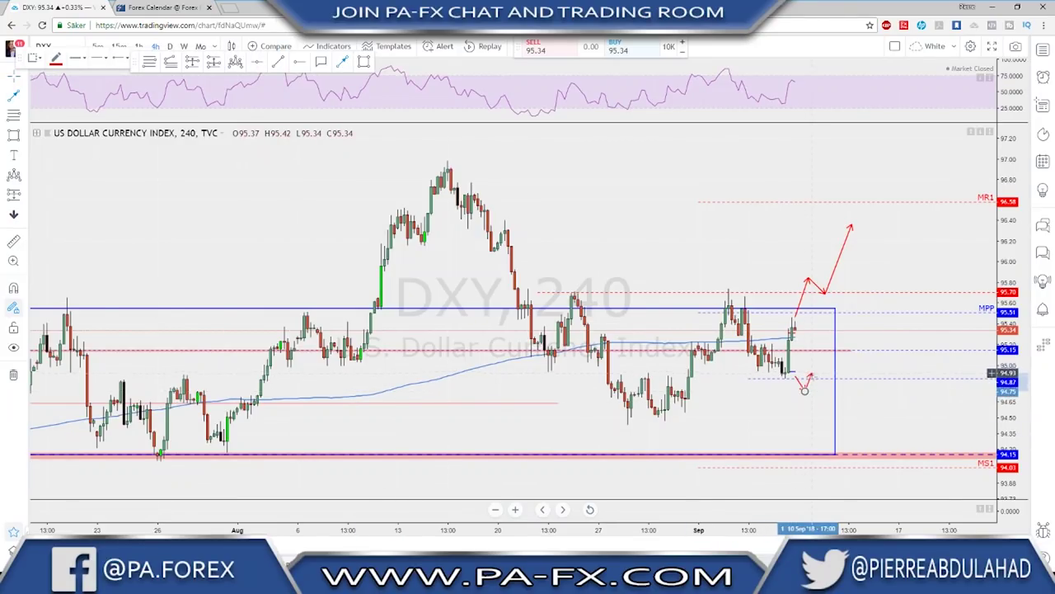
left_click(811, 378)
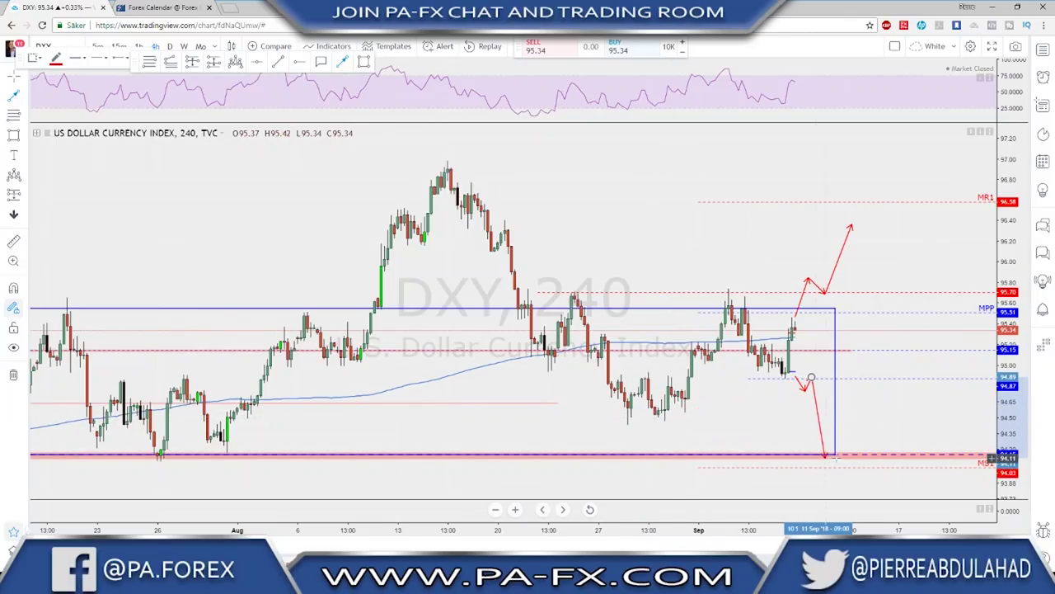
key("Escape")
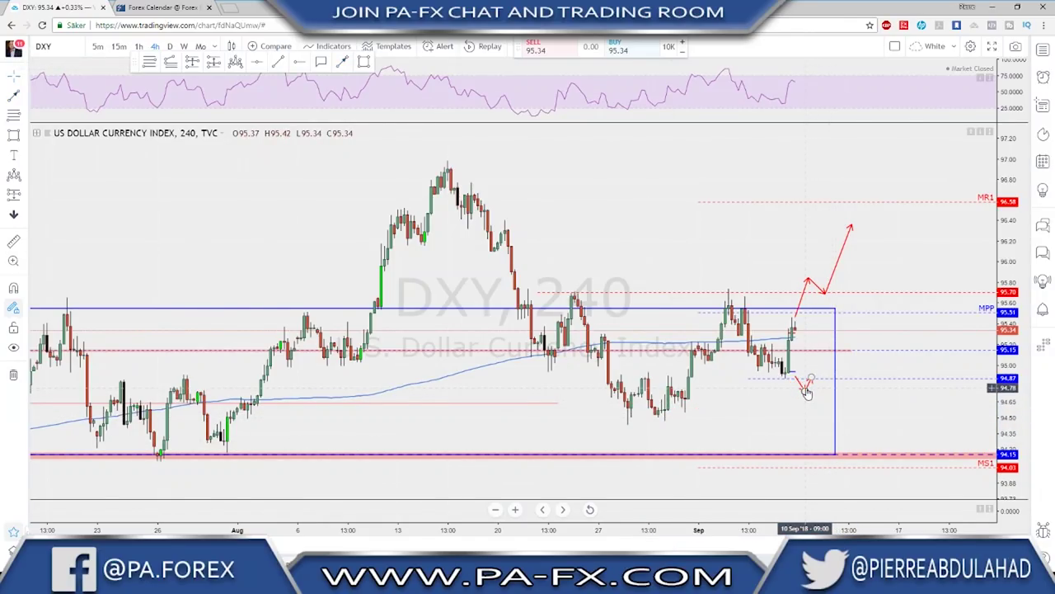
Delete the bearish arrows around the 94.87 ray
left_click(807, 392)
left_click_drag(807, 393, 804, 394)
left_click(804, 394)
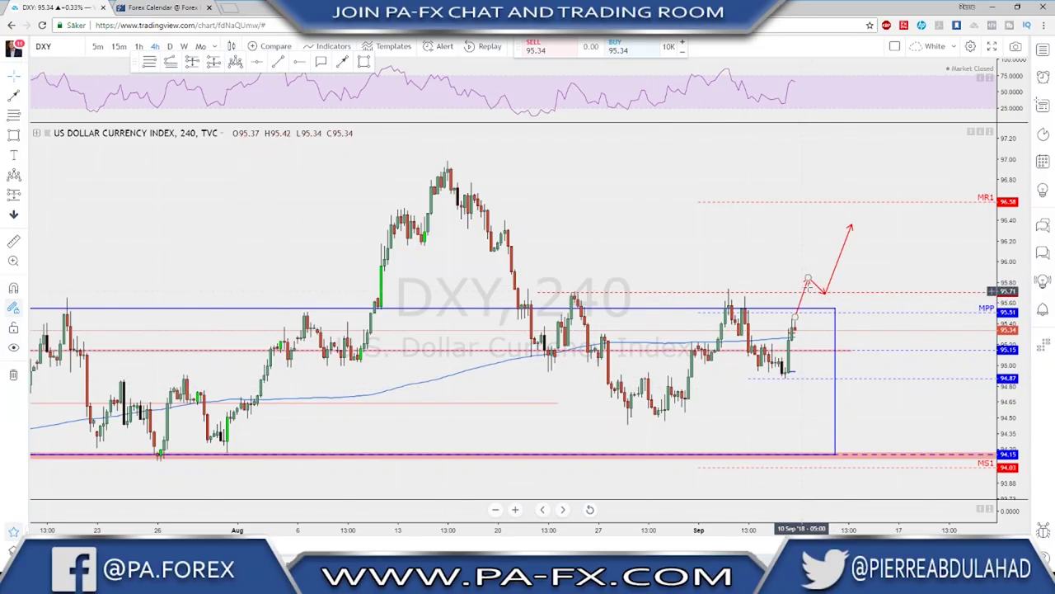
Draw an arrow path from the latest DXY candle at about 95.37 down to about 95.14 and back up to about 95.51
left_click(343, 63)
left_click_drag(794, 327, 804, 352)
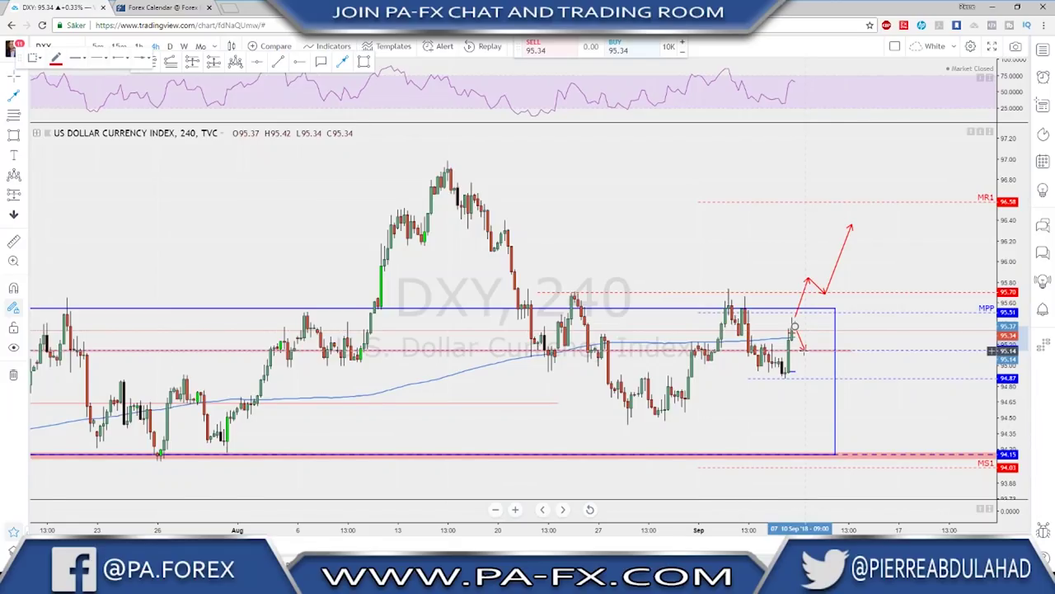
left_click_drag(804, 351, 822, 312)
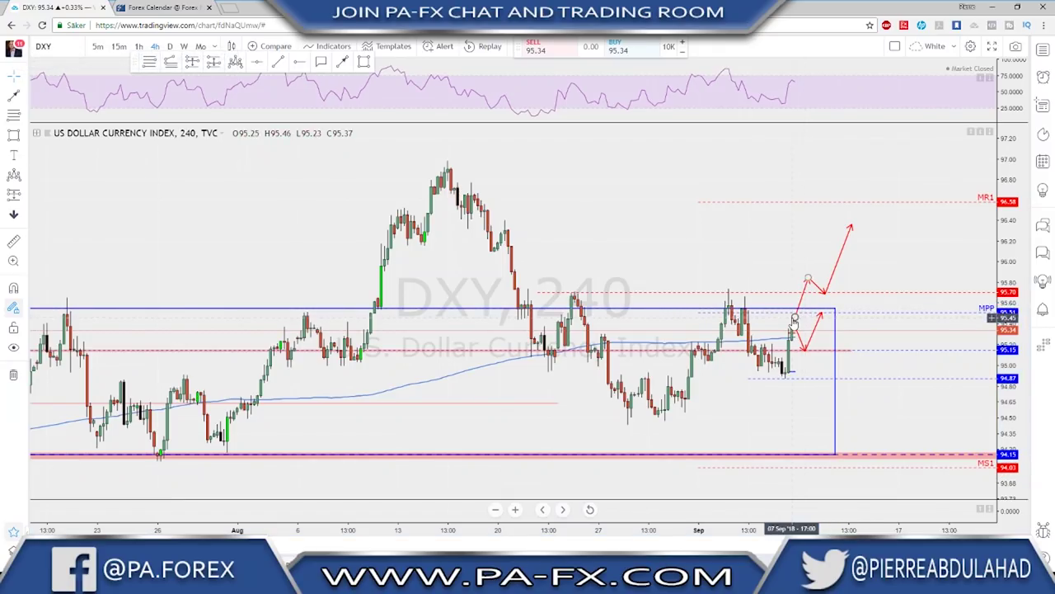
Delete the pullback arrows between about 95.14 and 95.51, keeping the bullish path above them
scroll(791, 317, "down", 3)
scroll(790, 317, "down", 2)
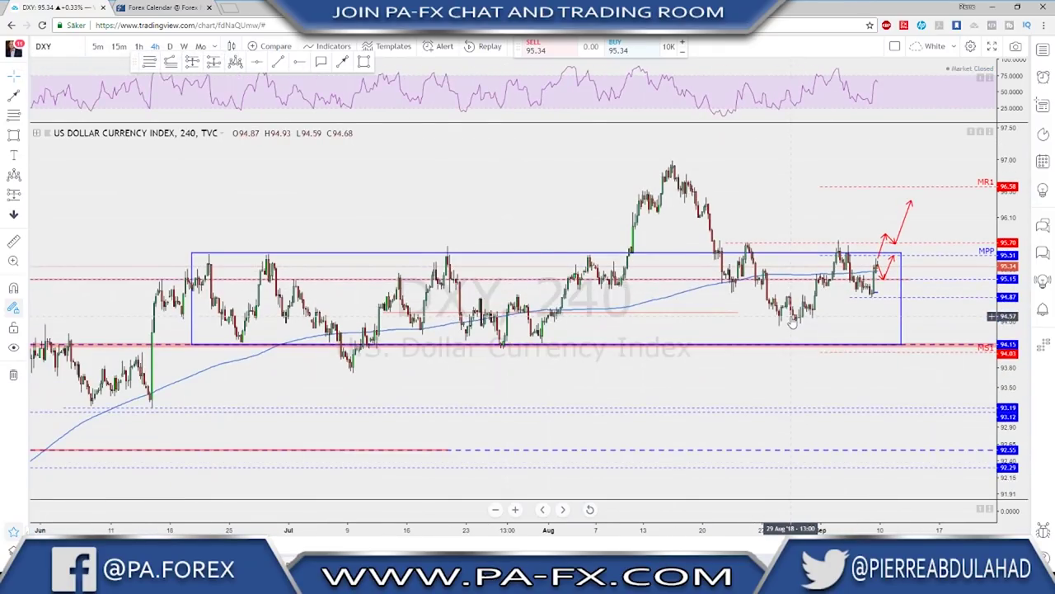
scroll(792, 323, "up", 4)
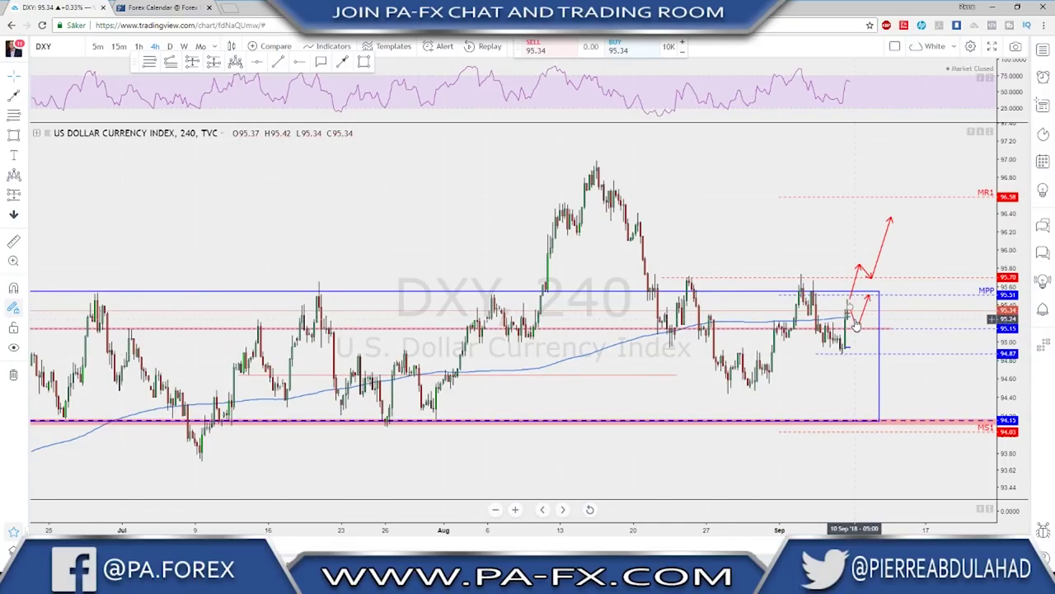
left_click(855, 325)
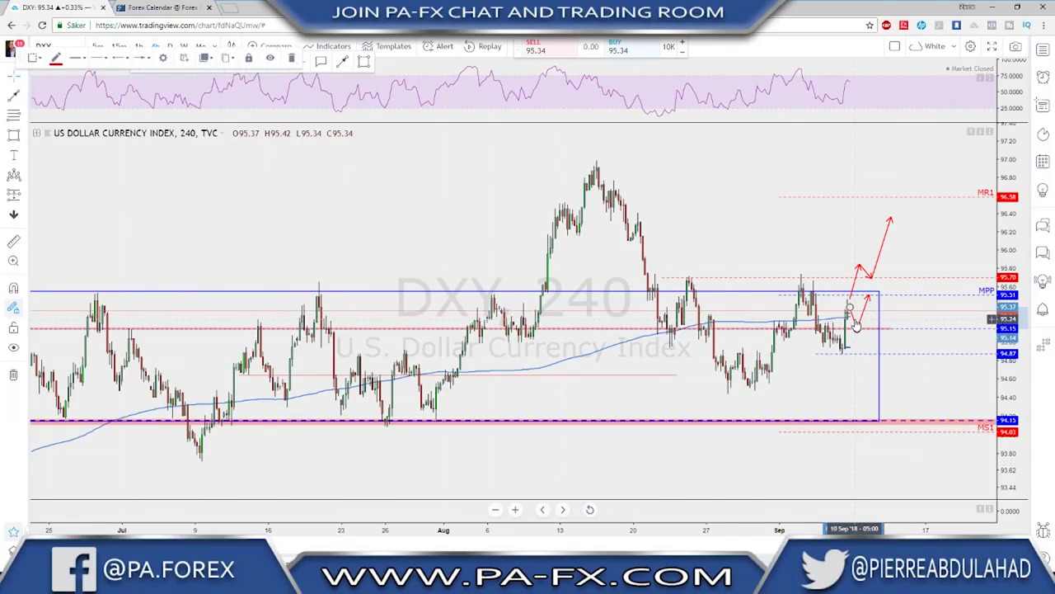
key("Delete")
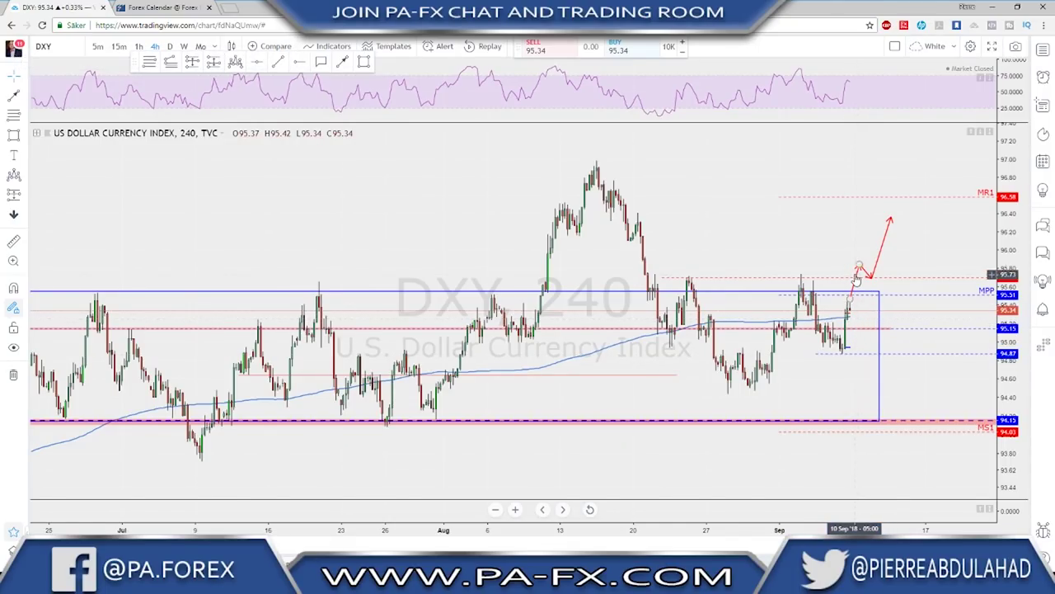
Examine the blue DXY range box from June to September against the levels beneath it
scroll(857, 281, "down", 4)
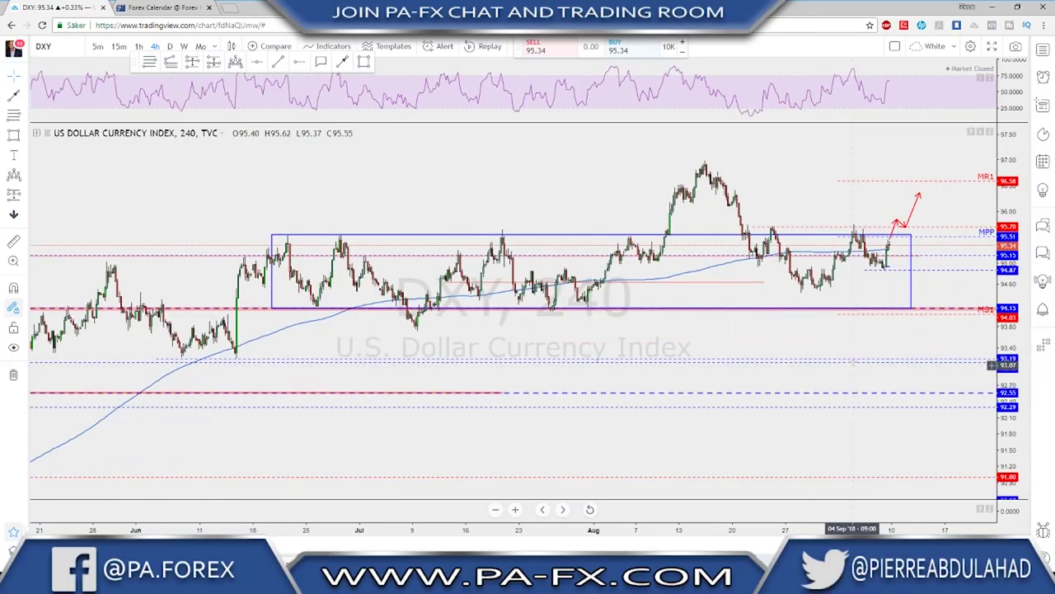
left_click(882, 310)
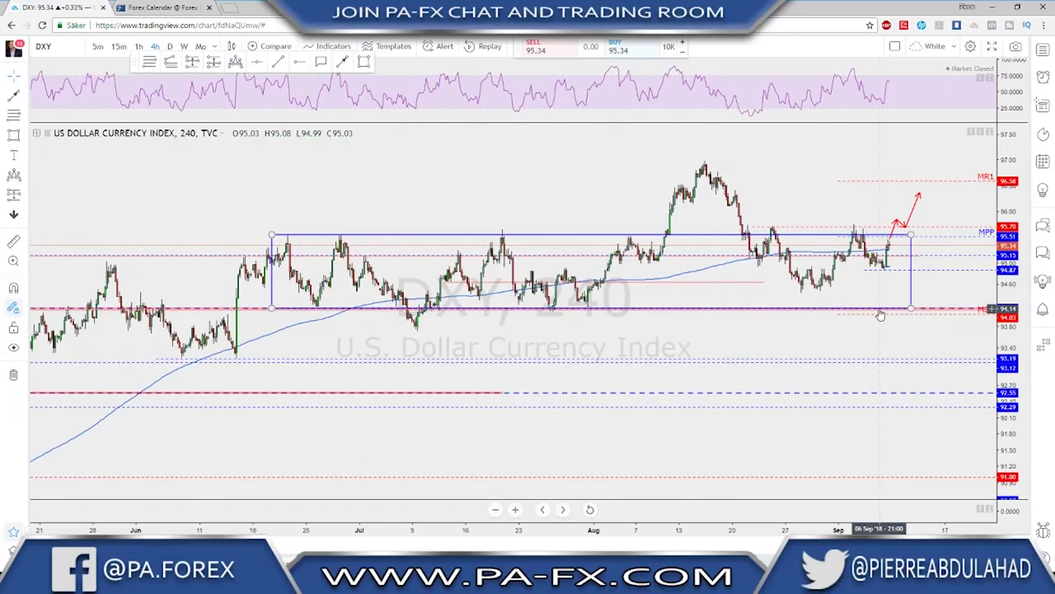
left_click(744, 339)
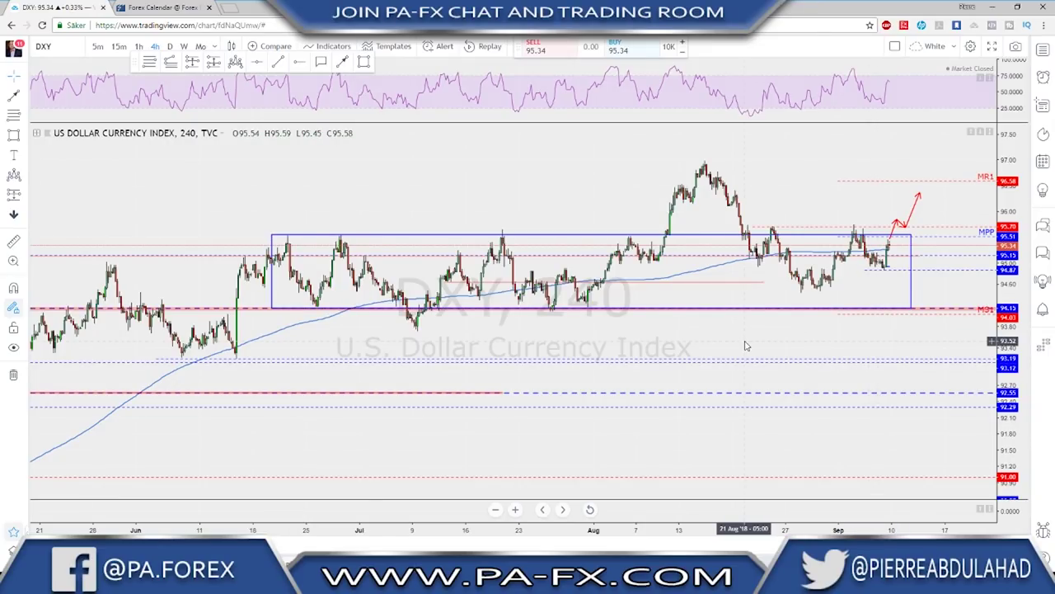
Switch the chart to GOLD and view it on the weekly timeframe, showing price since mid-2015 with both trendlines
scroll(664, 318, "up", 3)
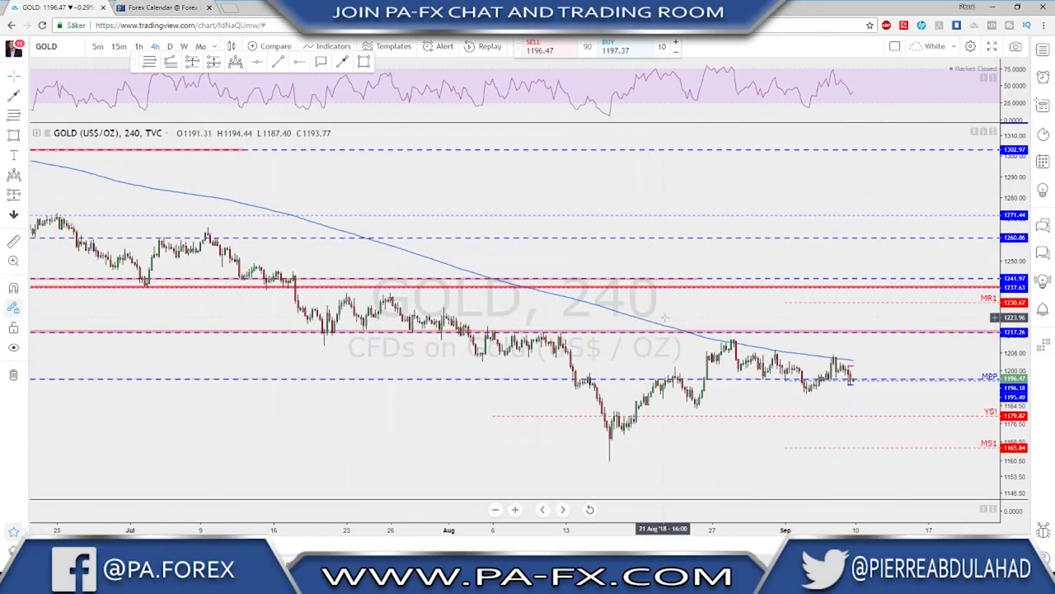
scroll(664, 318, "down", 4)
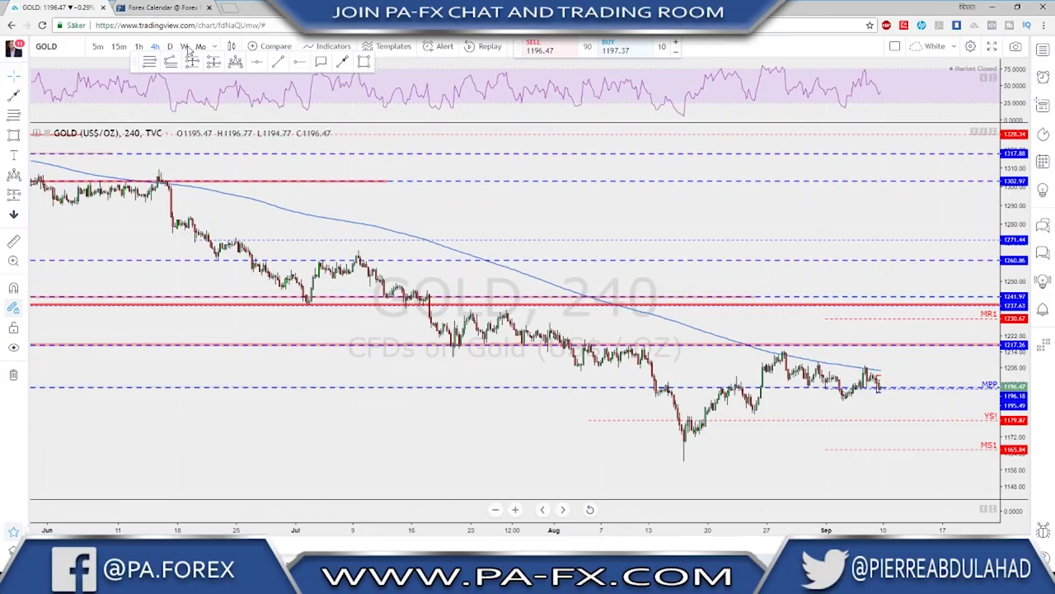
left_click(185, 46)
scroll(610, 247, "up", 3)
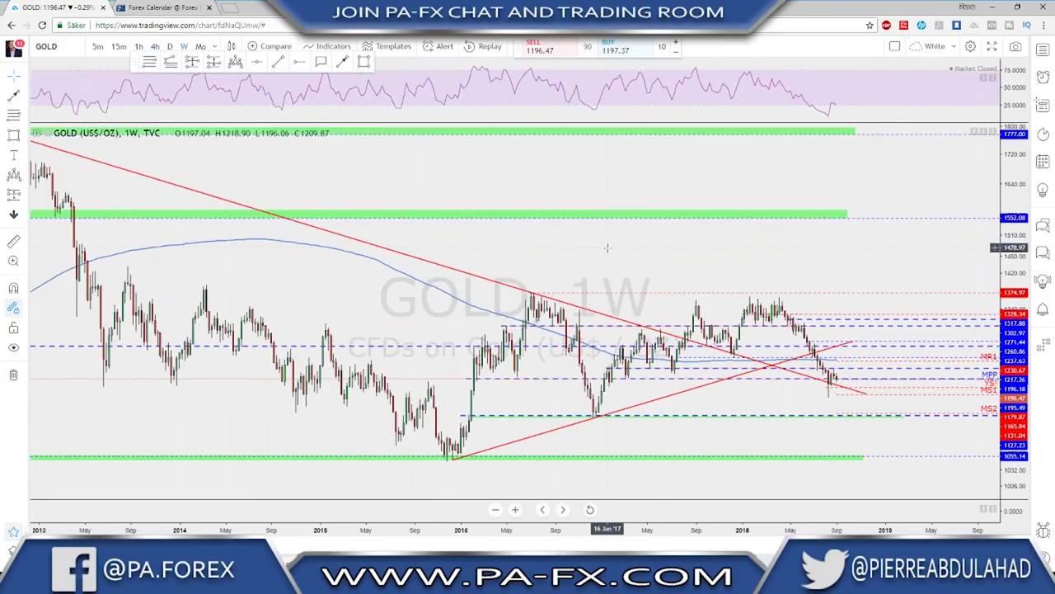
scroll(635, 255, "up", 4)
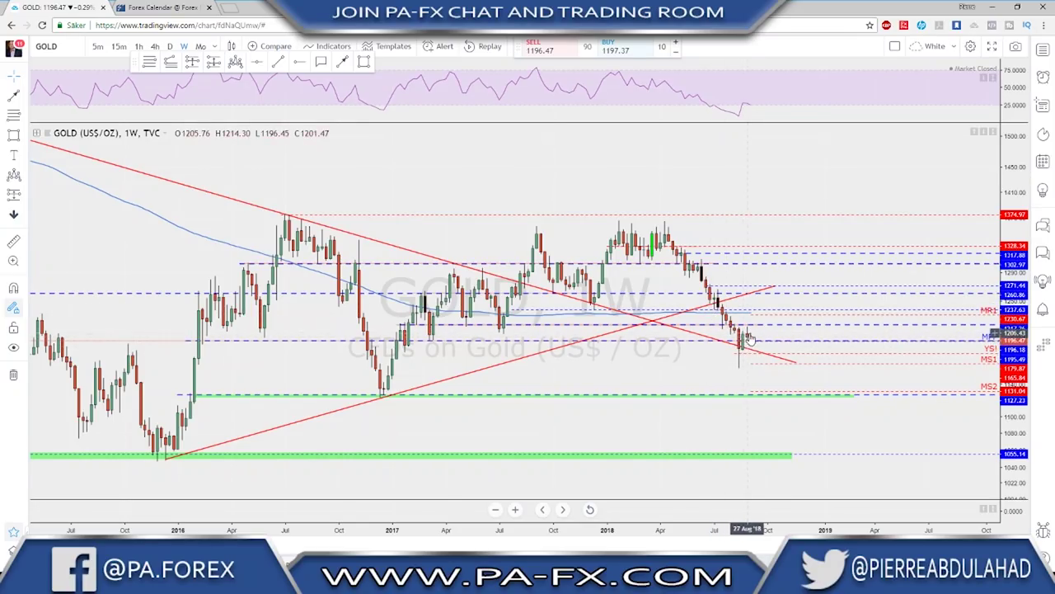
scroll(750, 342, "up", 1)
scroll(749, 313, "up", 2)
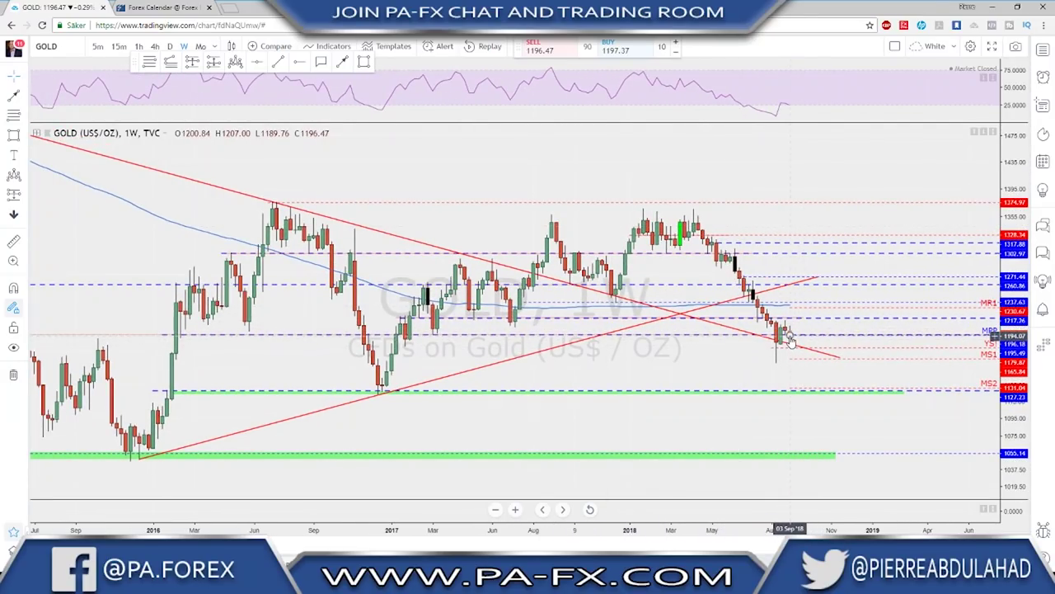
Set the gold chart to the daily timeframe and examine price since the start of 2018
left_click(171, 47)
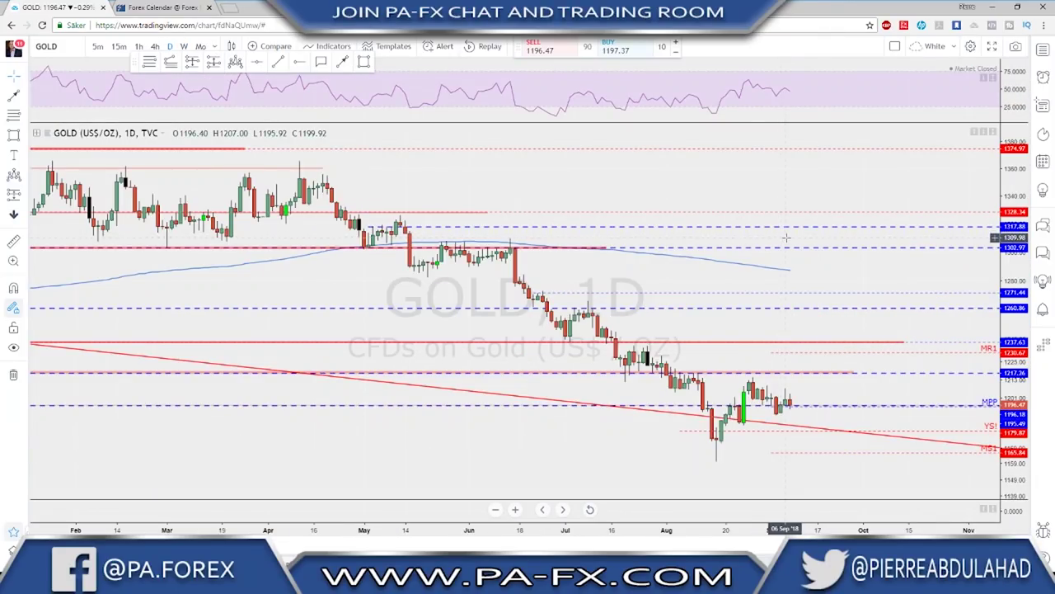
scroll(792, 264, "up", 1)
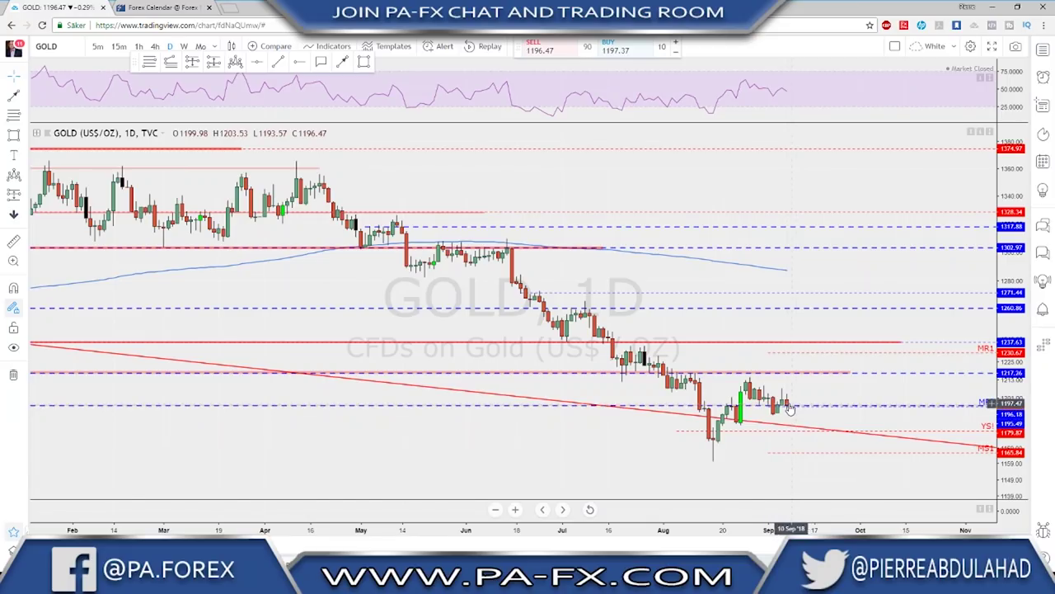
scroll(788, 408, "down", 2)
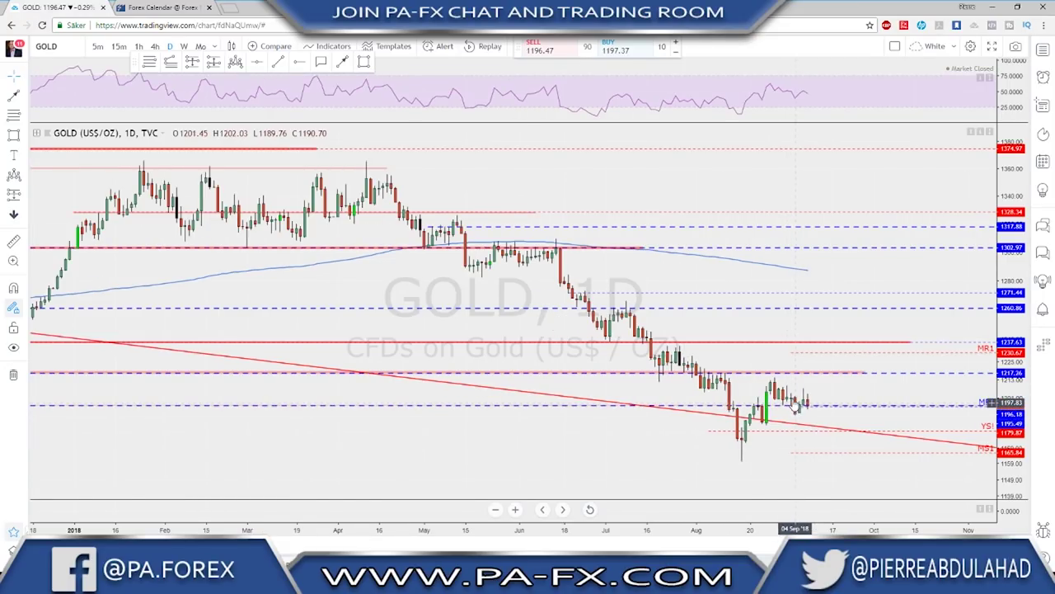
Draw a bullish arrow path on gold from about 1199 up past 1217.26, back to about 1216 and up to about 1233
left_click(344, 64)
left_click_drag(767, 401, 779, 364)
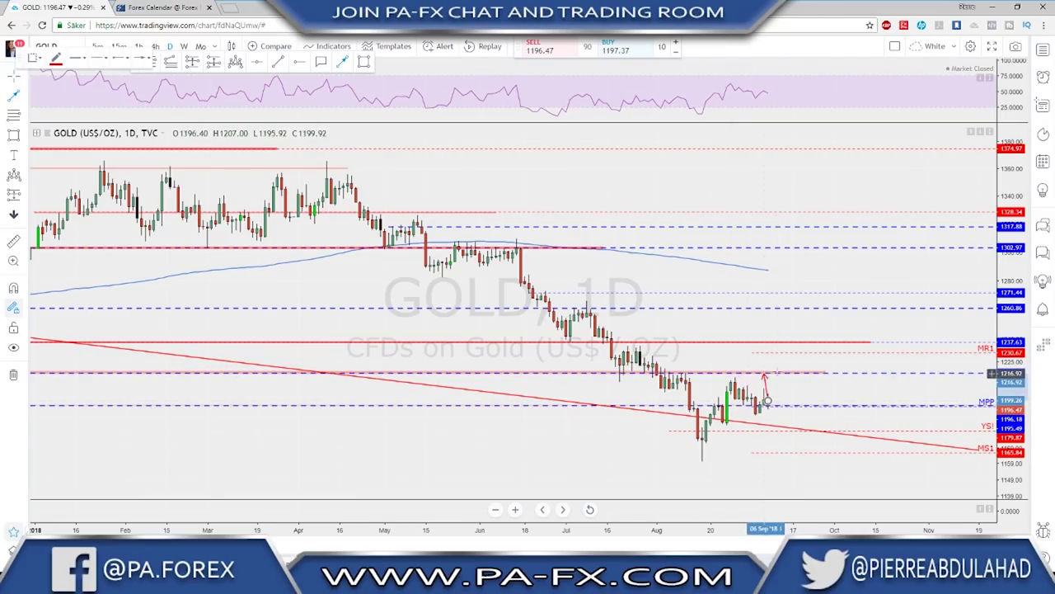
left_click(788, 365)
left_click(797, 375)
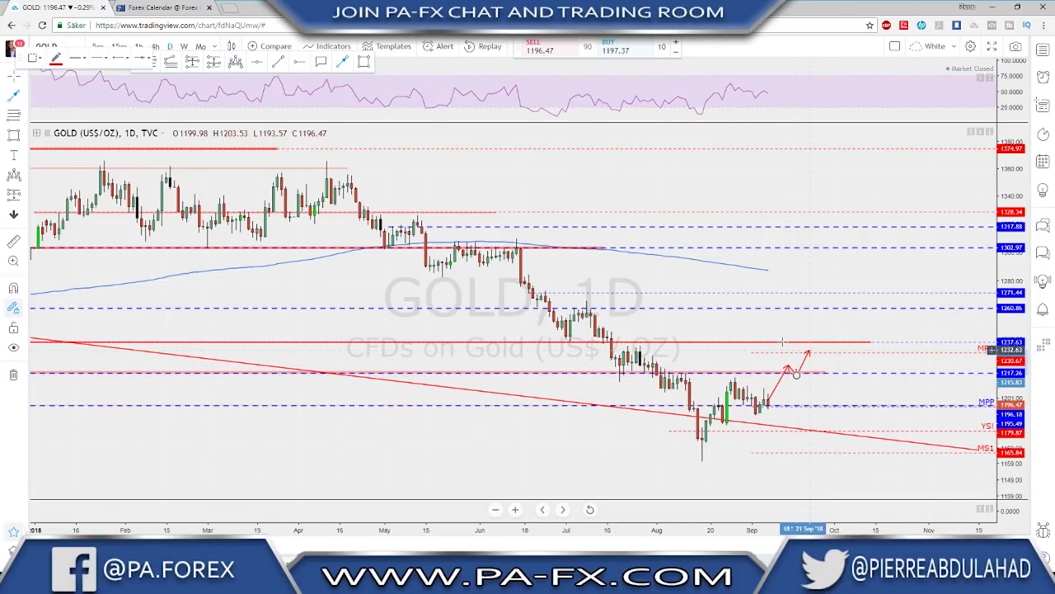
double_click(781, 340)
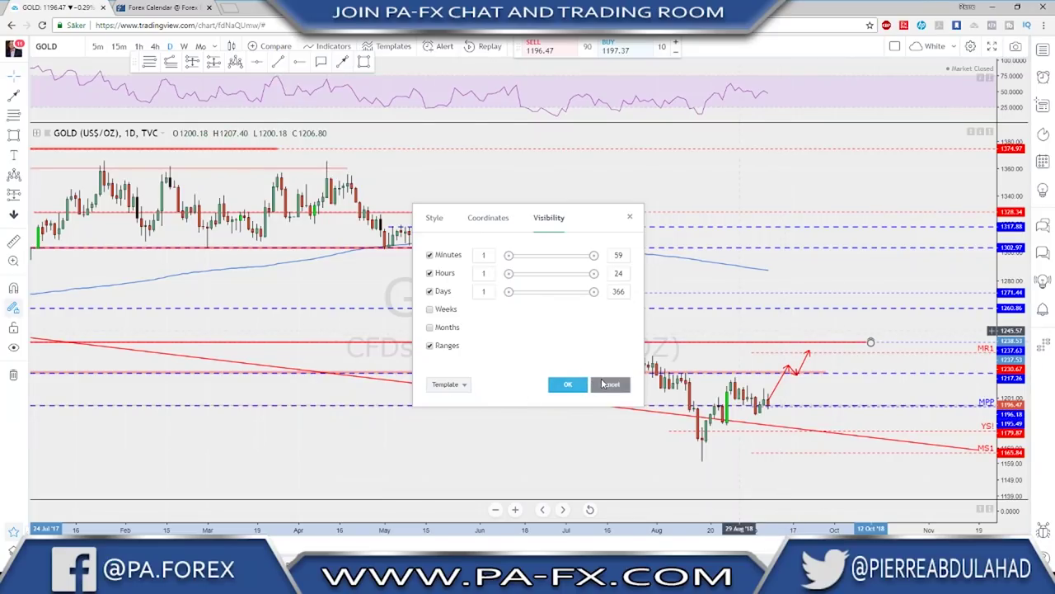
left_click(610, 384)
scroll(693, 347, "up", 1)
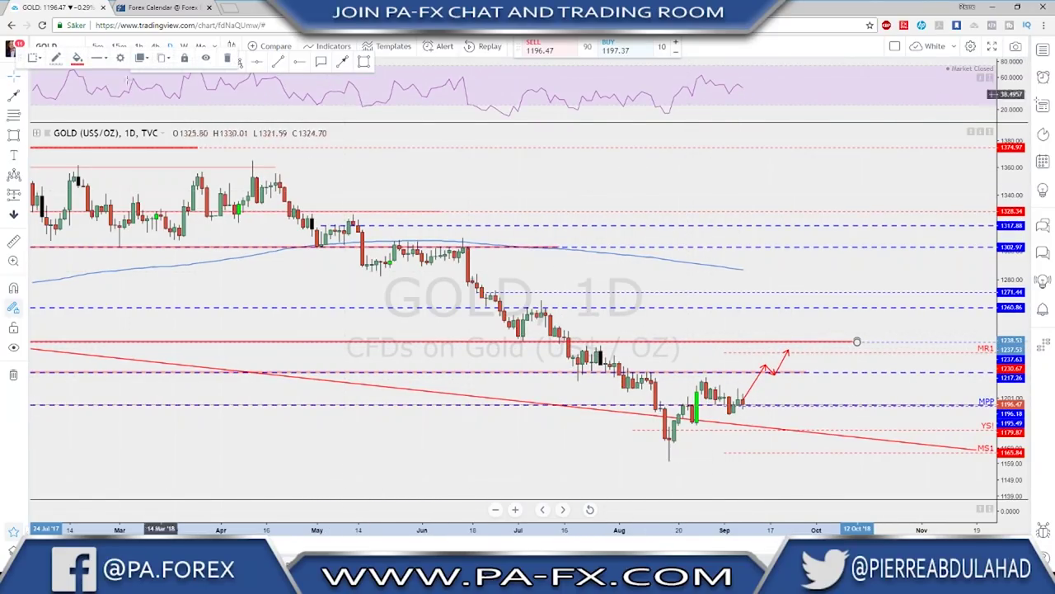
Delete the bullish arrow path from the daily gold chart
left_click(778, 372)
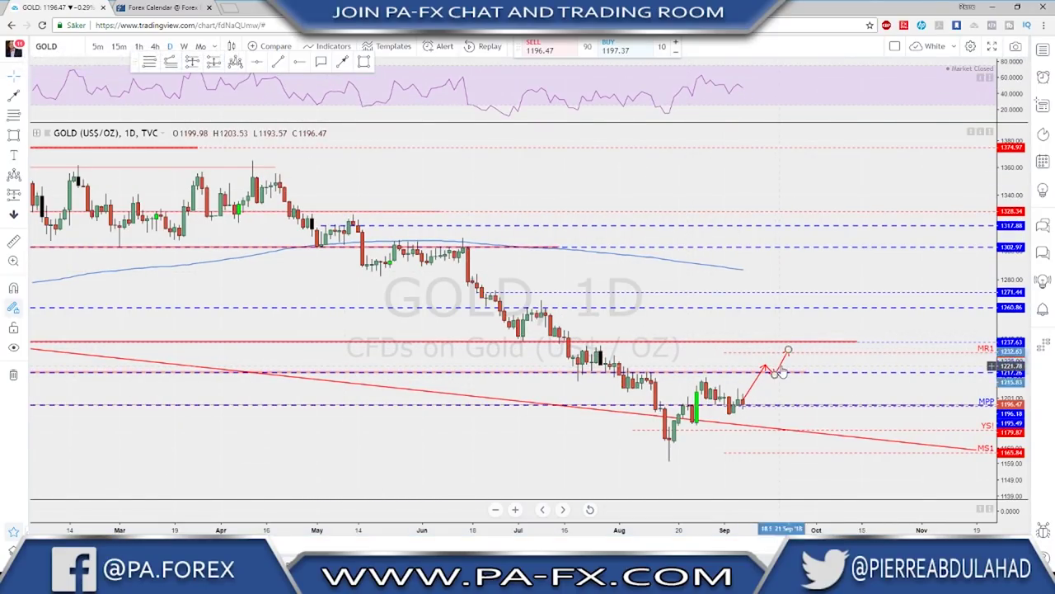
left_click_drag(780, 372, 765, 367)
key("Delete")
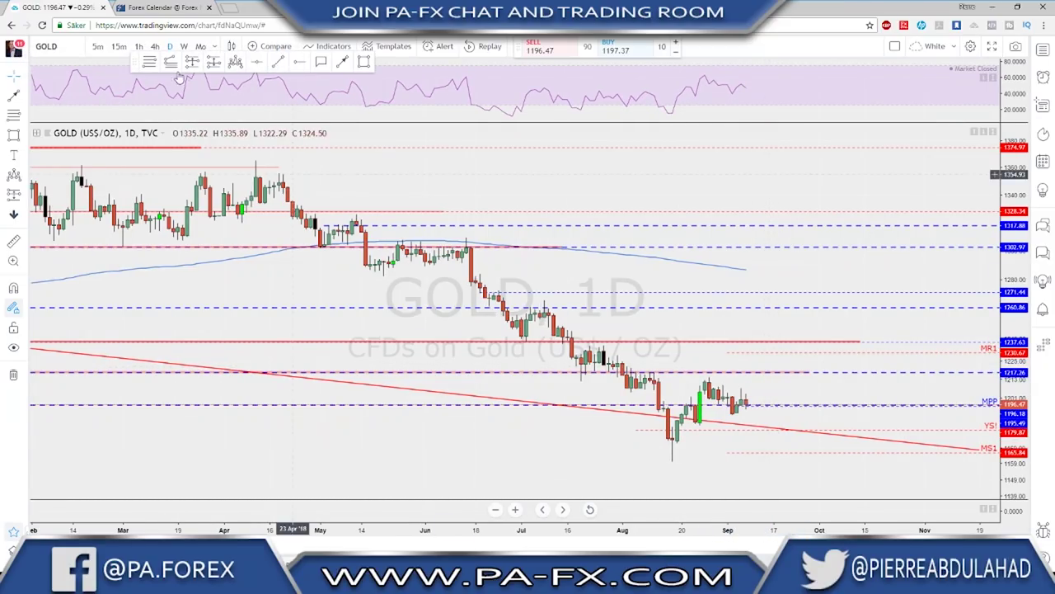
Set the gold chart to the 4-hour timeframe, showing price from late July with free space after the latest candles
left_click(155, 46)
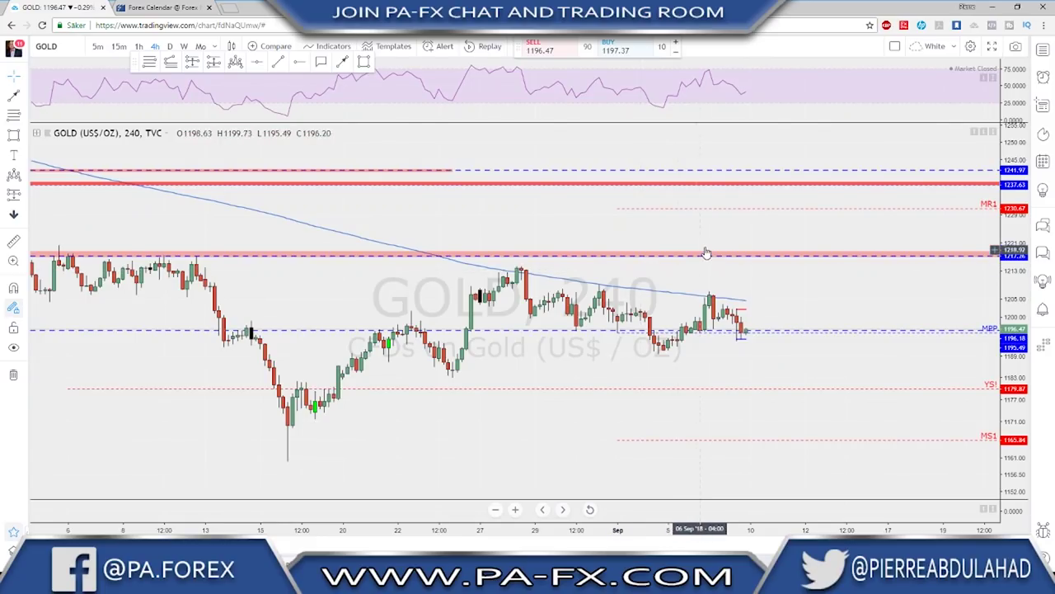
scroll(781, 275, "down", 5)
scroll(781, 280, "down", 6)
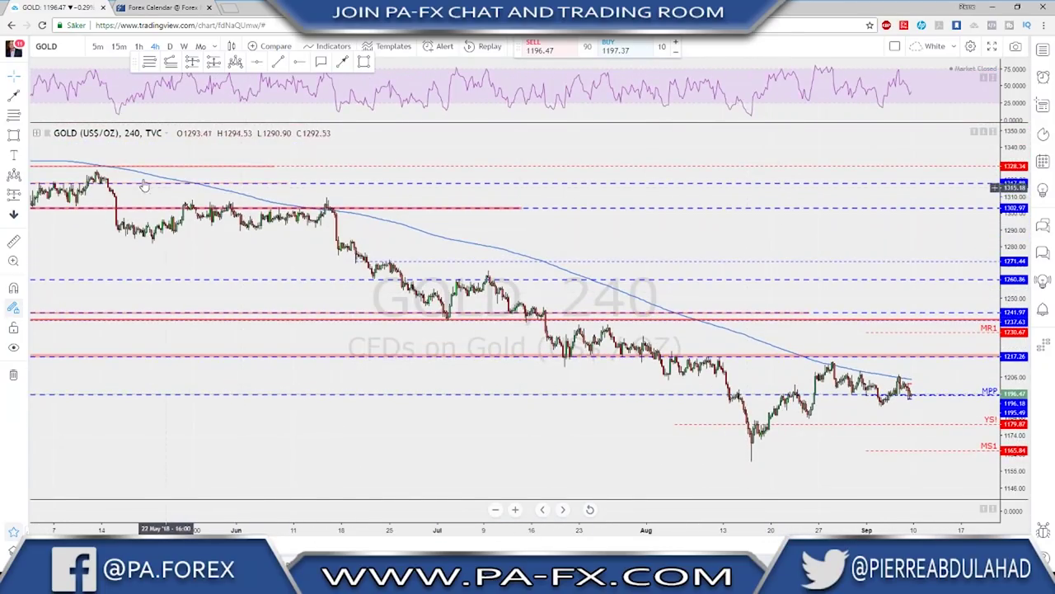
scroll(190, 216, "down", 4)
scroll(87, 206, "down", 3)
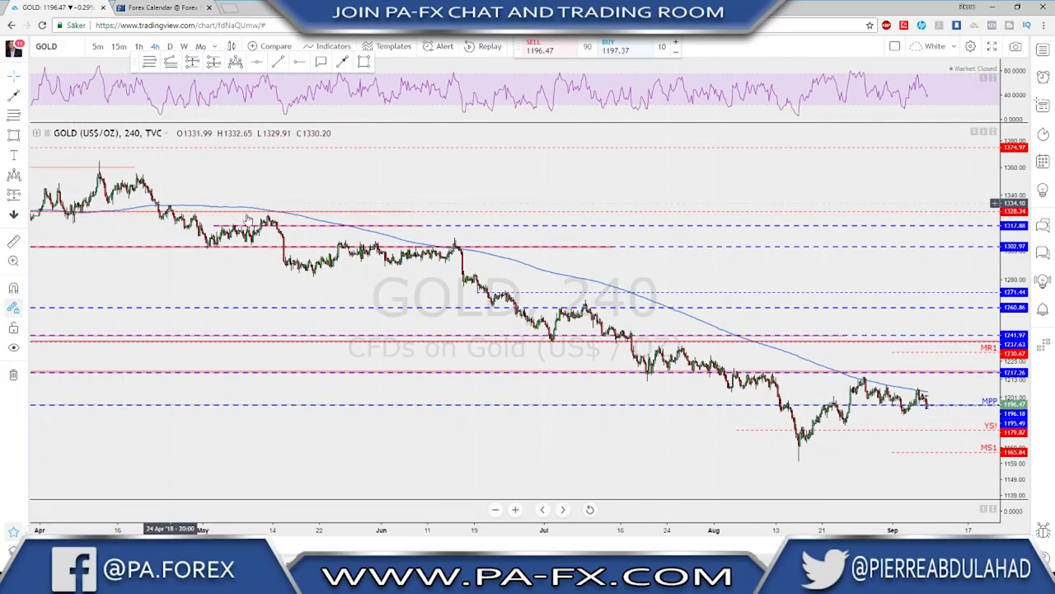
scroll(516, 264, "up", 5)
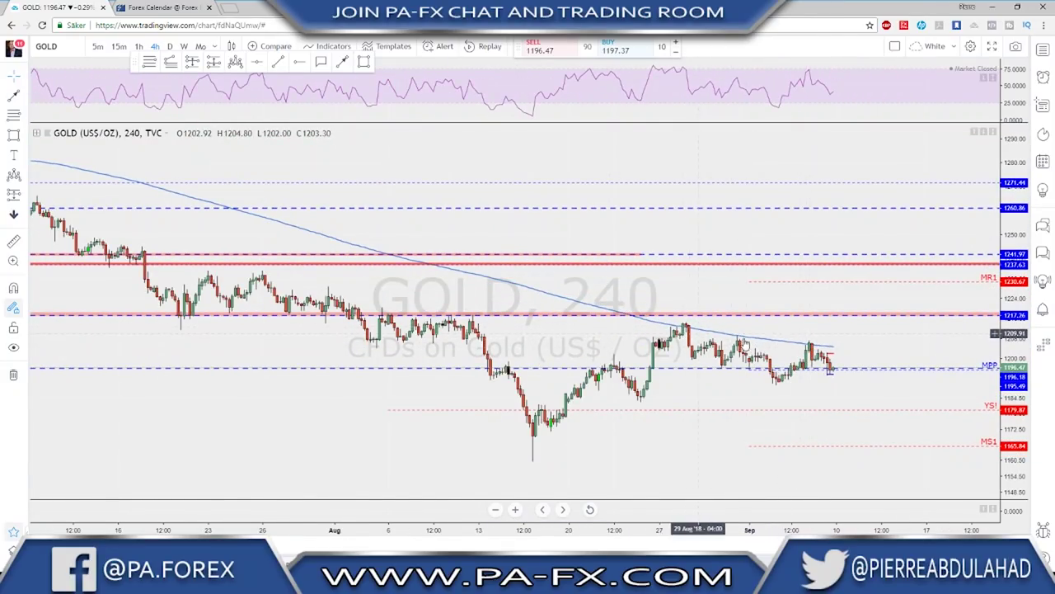
scroll(747, 340, "up", 2)
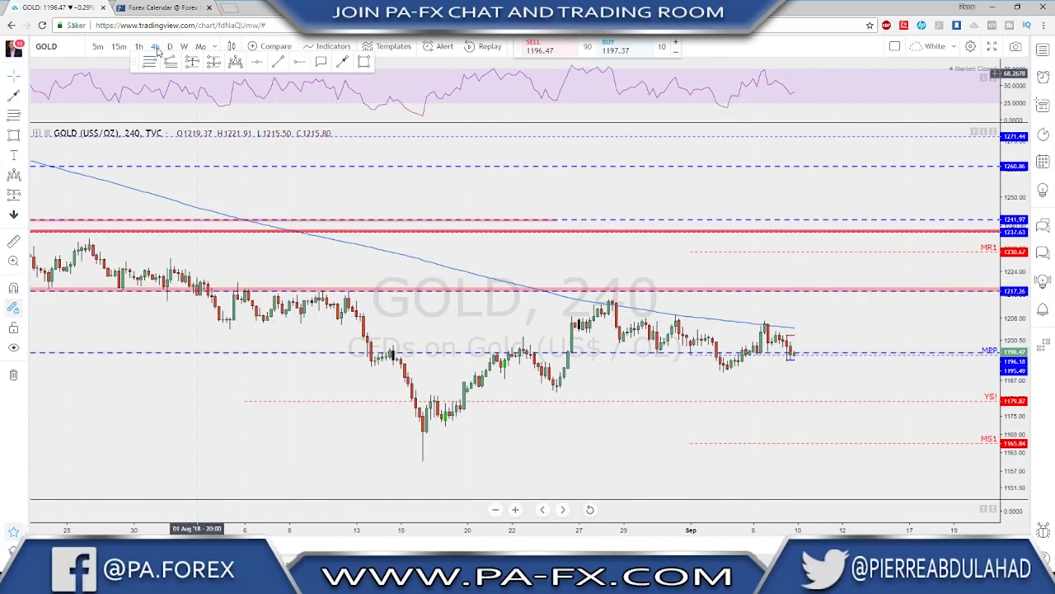
Draw a bearish arrow path on 4-hour gold from about 1196 down to 1187 and back to 1193, and remove it
left_click(342, 62)
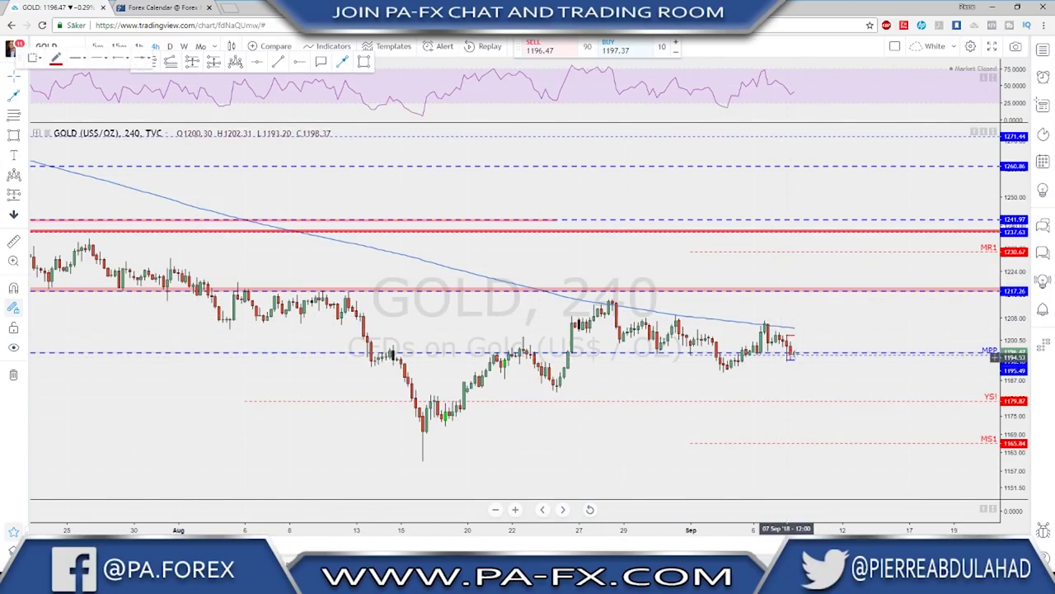
left_click(796, 352)
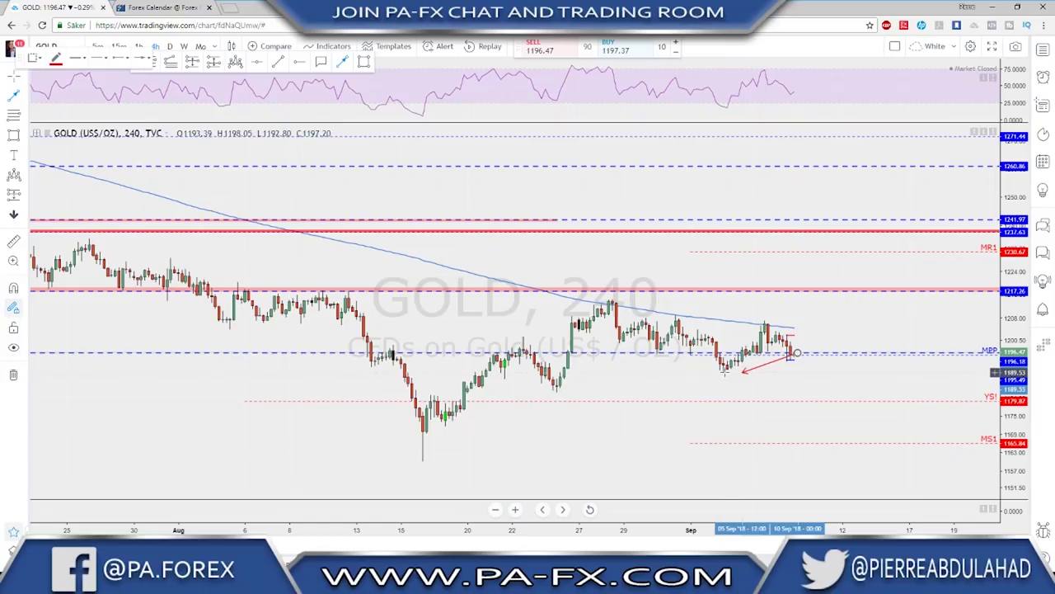
left_click(812, 377)
left_click(824, 363)
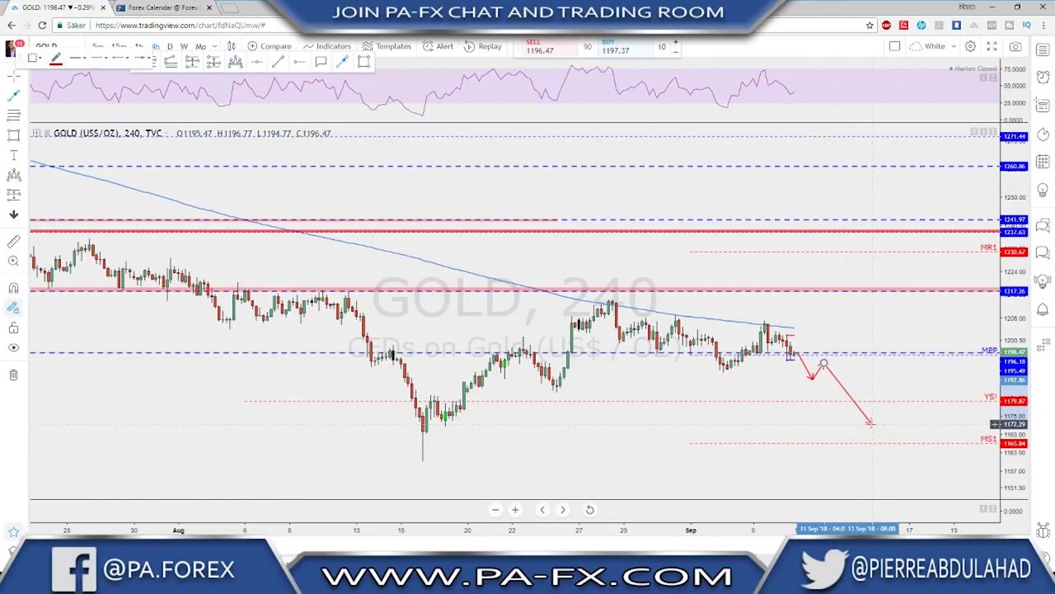
key("Escape")
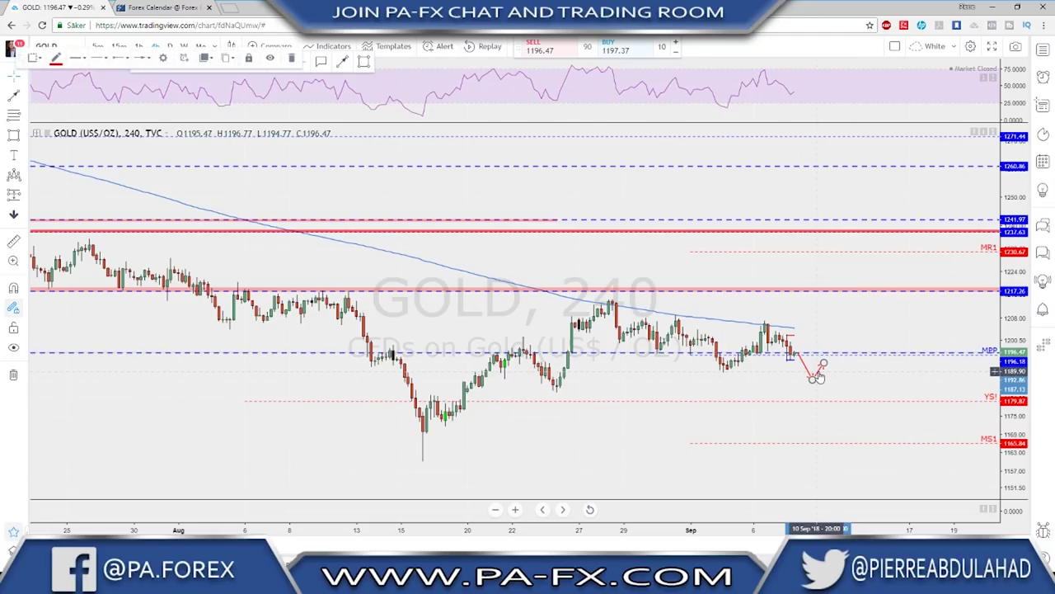
key("Escape")
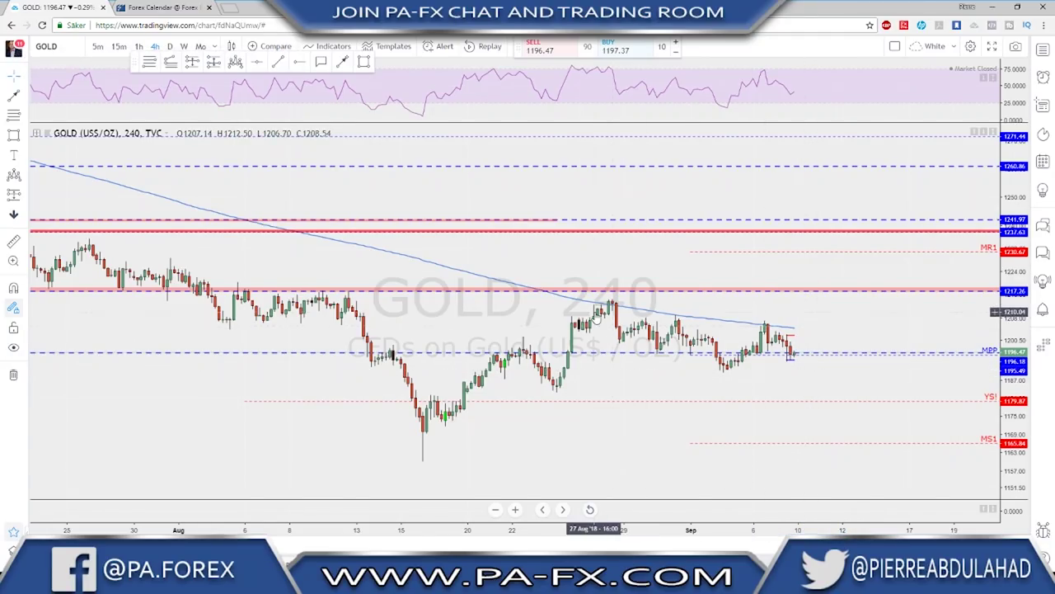
Draw a bullish arrow path on 4-hour gold from about 1197.5 to 1209, back to 1205.5 and up to 1216, and undo it
scroll(784, 354, "down", 2)
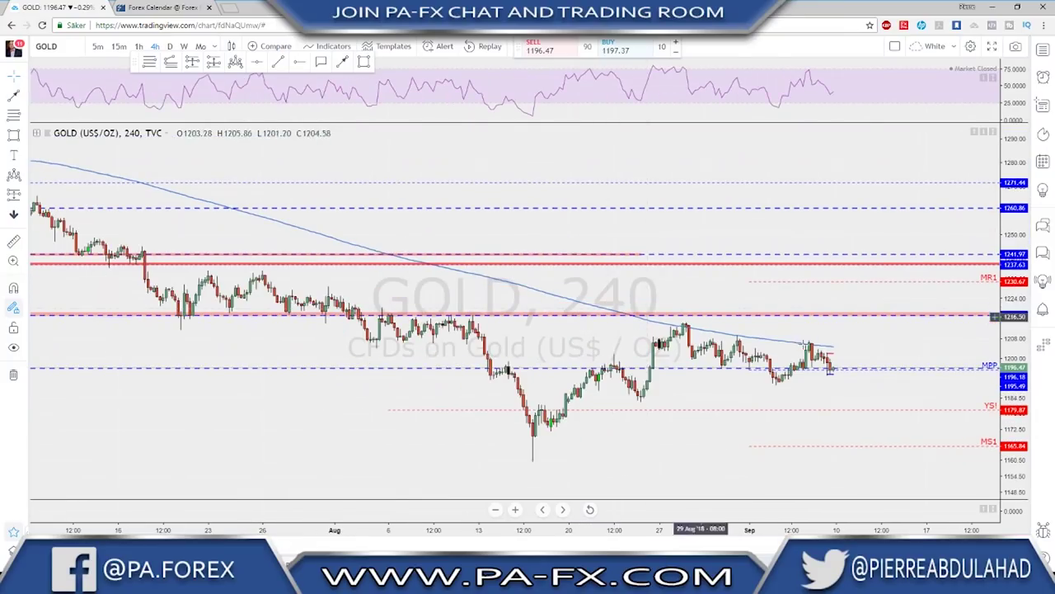
left_click(343, 66)
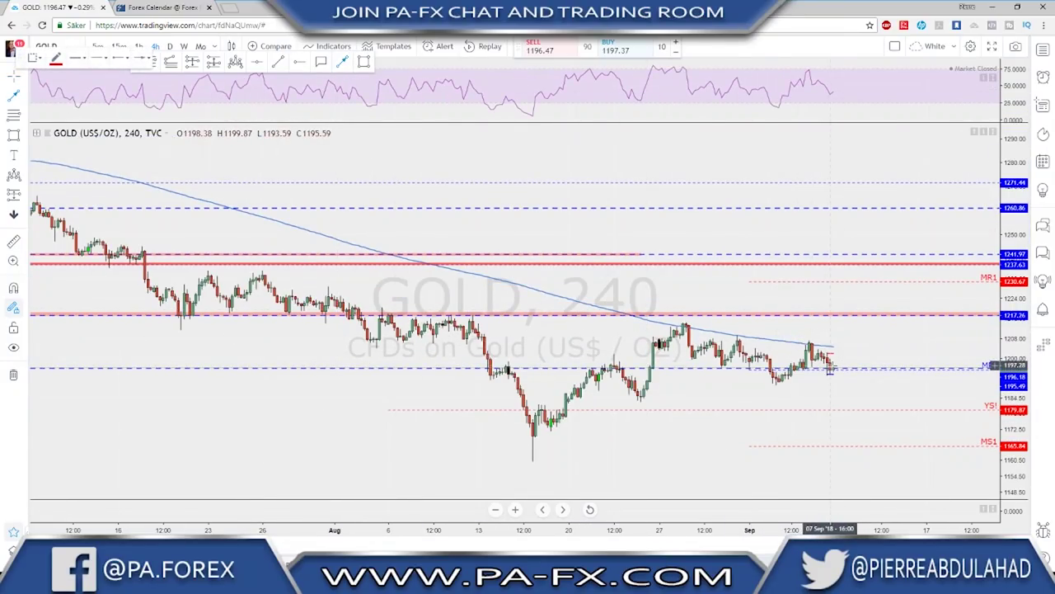
left_click_drag(839, 340, 843, 337)
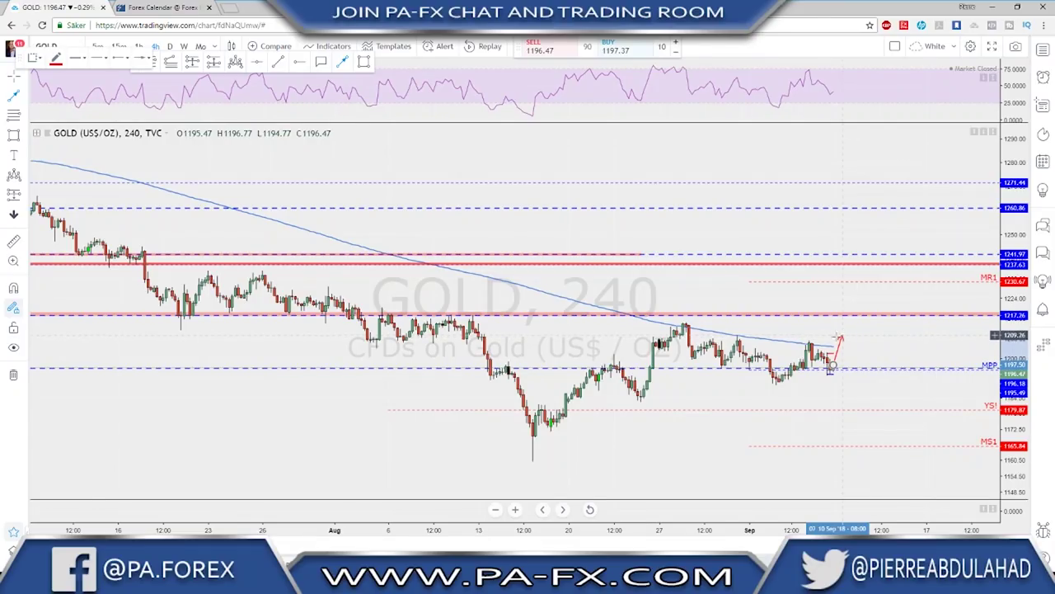
mouse_move(837, 335)
left_mouse_down()
mouse_move(812, 343)
mouse_move(848, 338)
mouse_move(862, 318)
left_mouse_up()
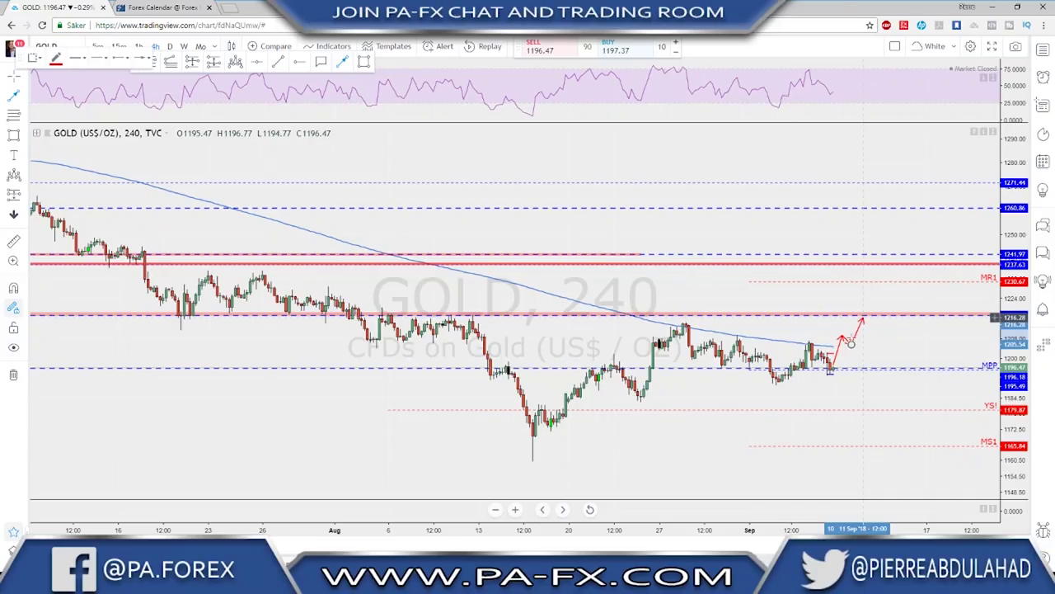
key("ctrl+z")
left_click_drag(836, 345, 845, 343)
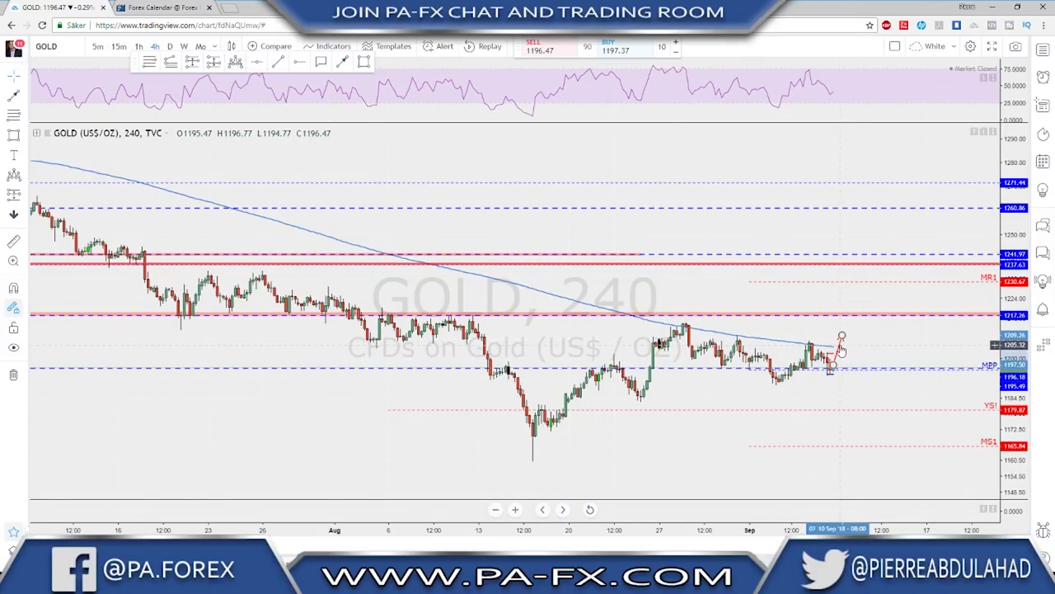
key("ctrl+z")
key("ctrl+z")
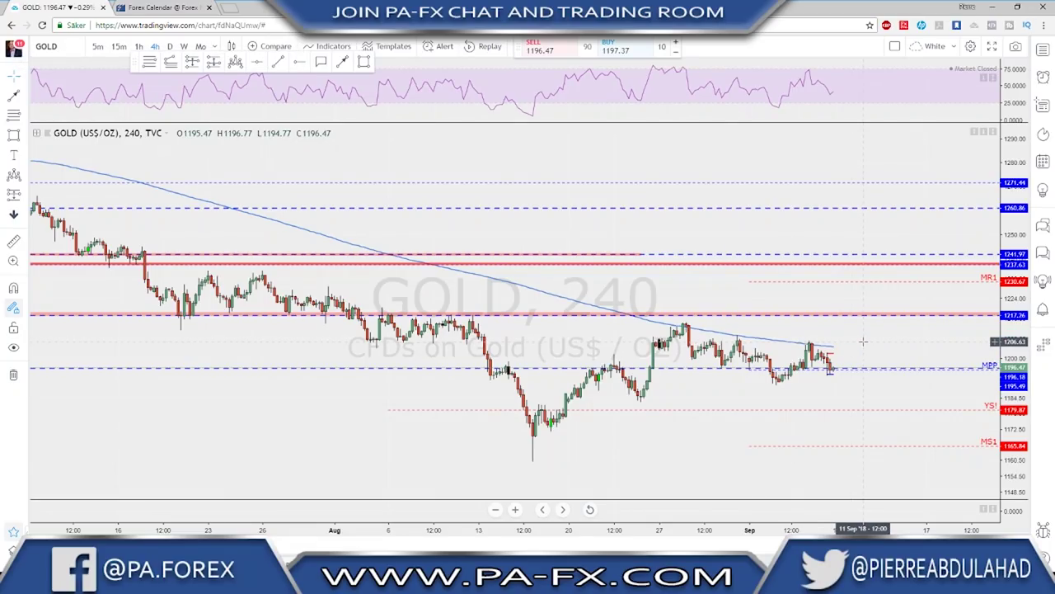
Set the gold chart to the daily timeframe and examine the latest candles against the falling trend line and nearby levels
scroll(870, 340, "up", 1)
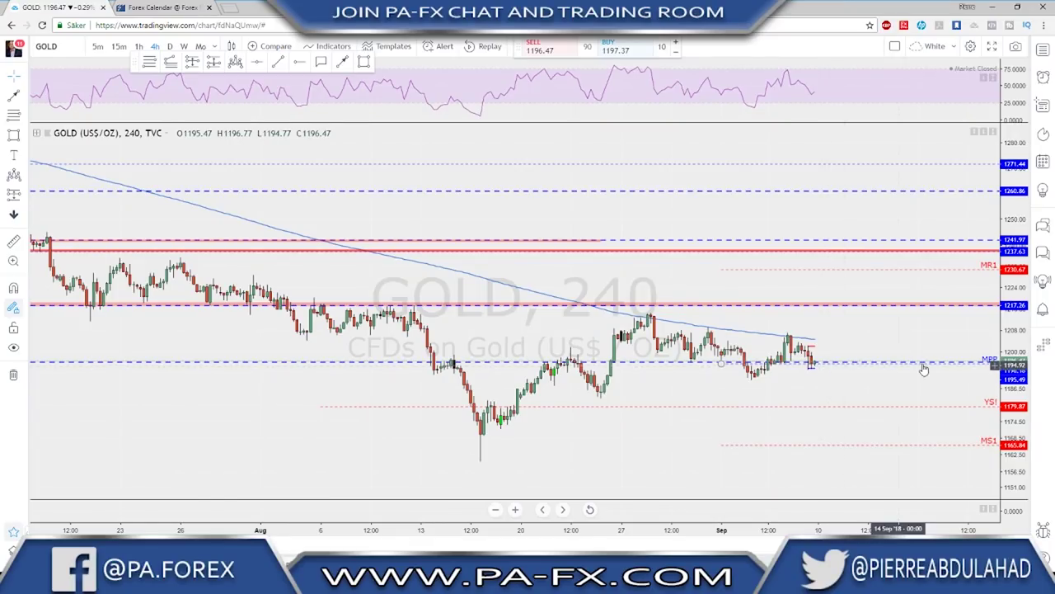
scroll(914, 371, "down", 2)
scroll(833, 372, "down", 3)
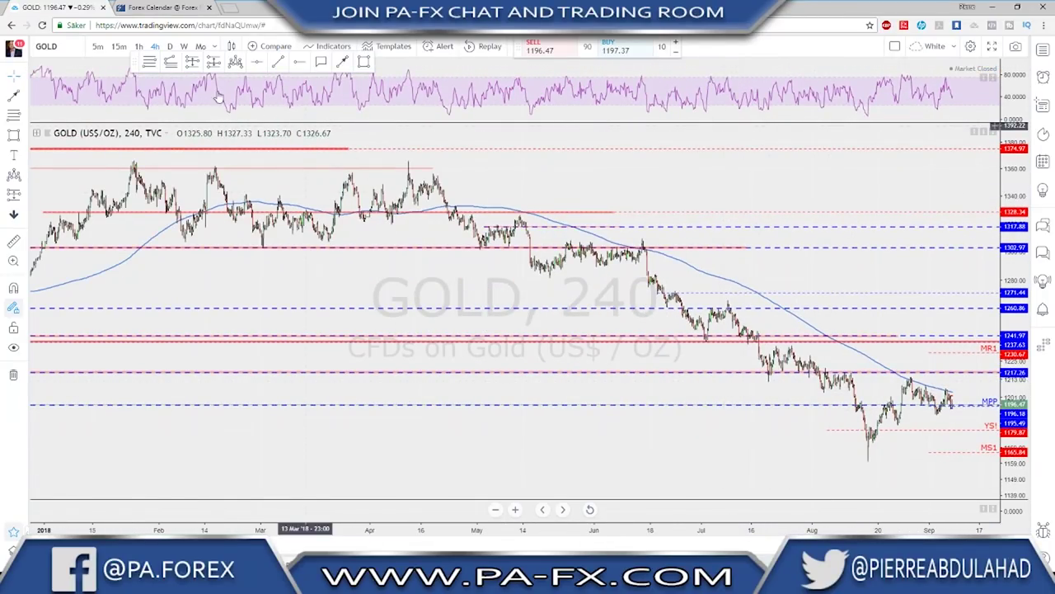
left_click(170, 46)
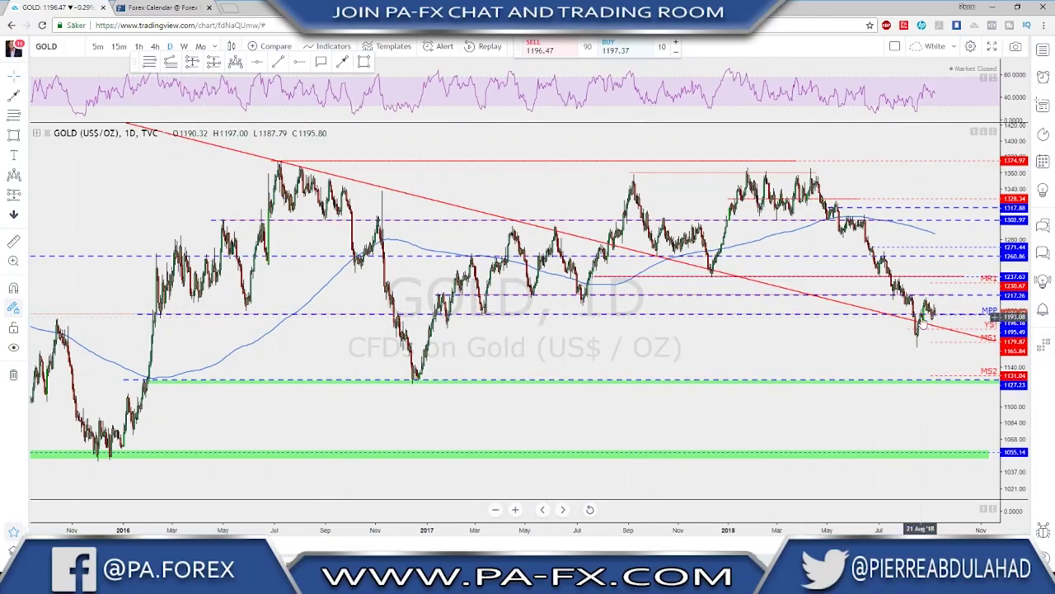
scroll(921, 317, "up", 5)
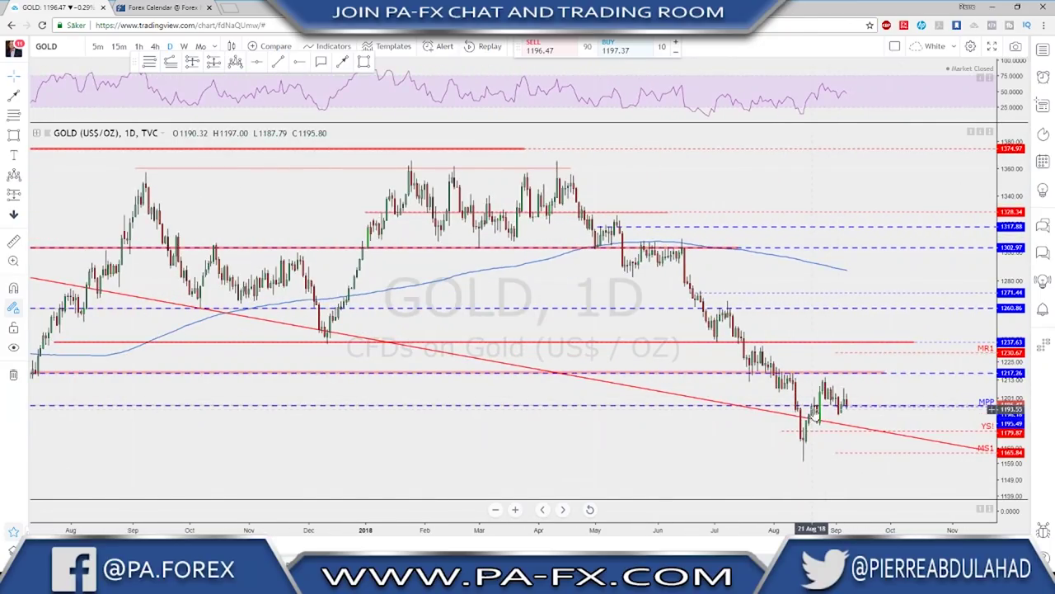
scroll(819, 400, "up", 5)
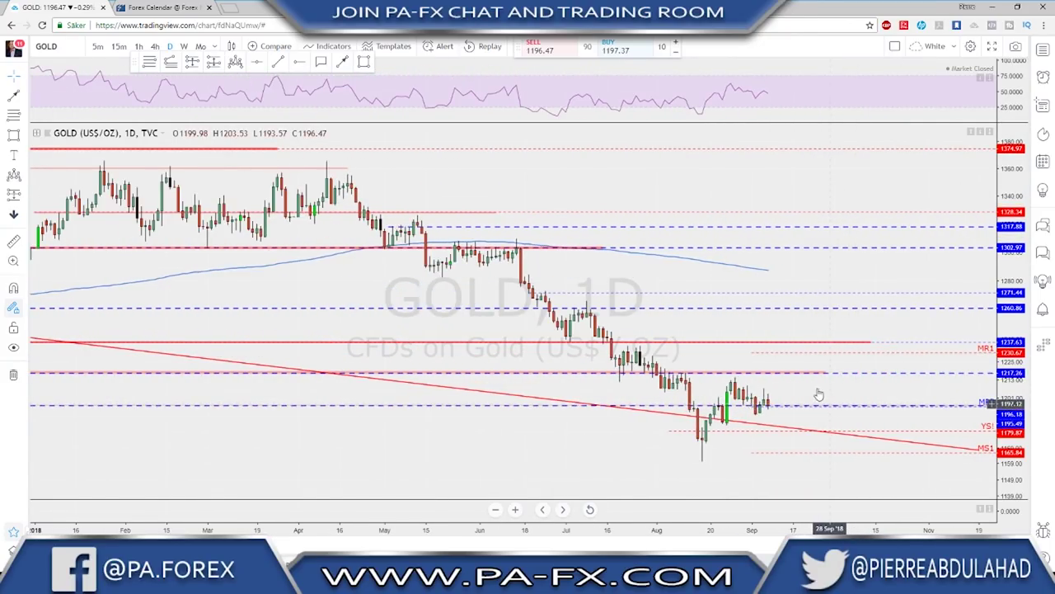
scroll(816, 390, "up", 3)
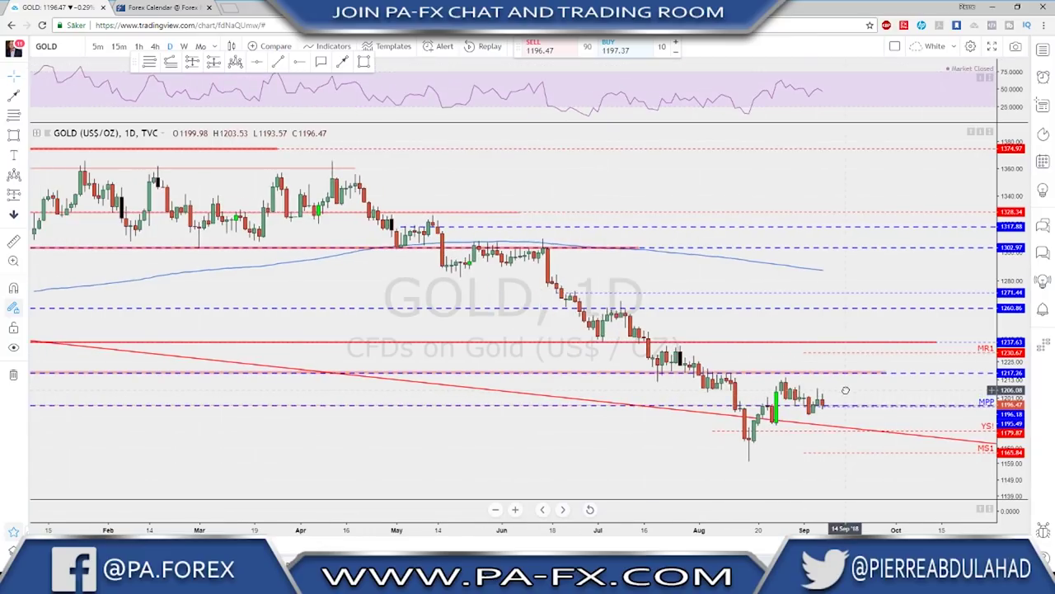
scroll(785, 405, "up", 1)
scroll(787, 404, "down", 2)
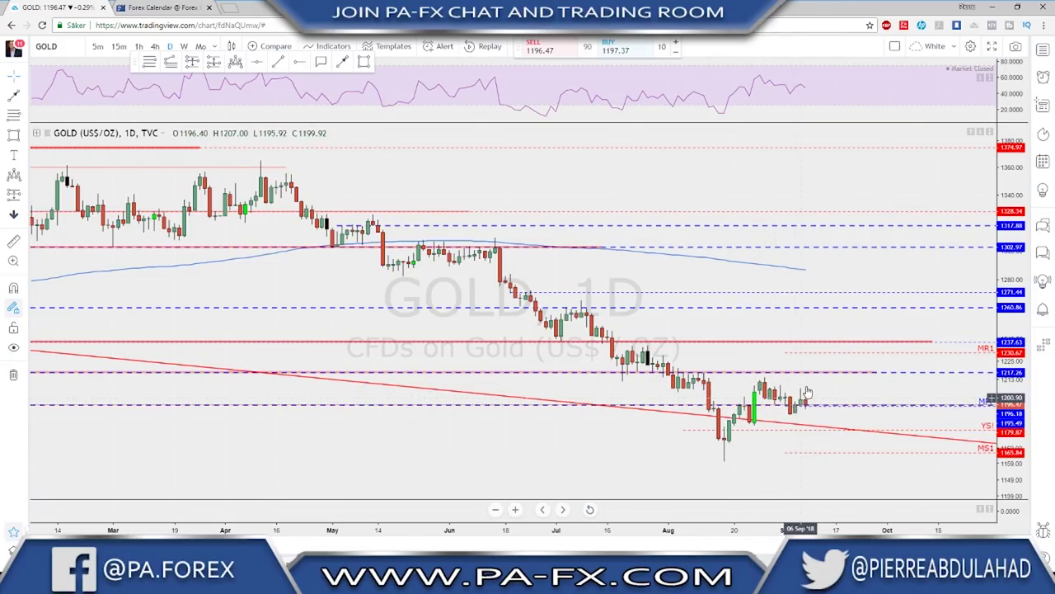
scroll(779, 391, "up", 2)
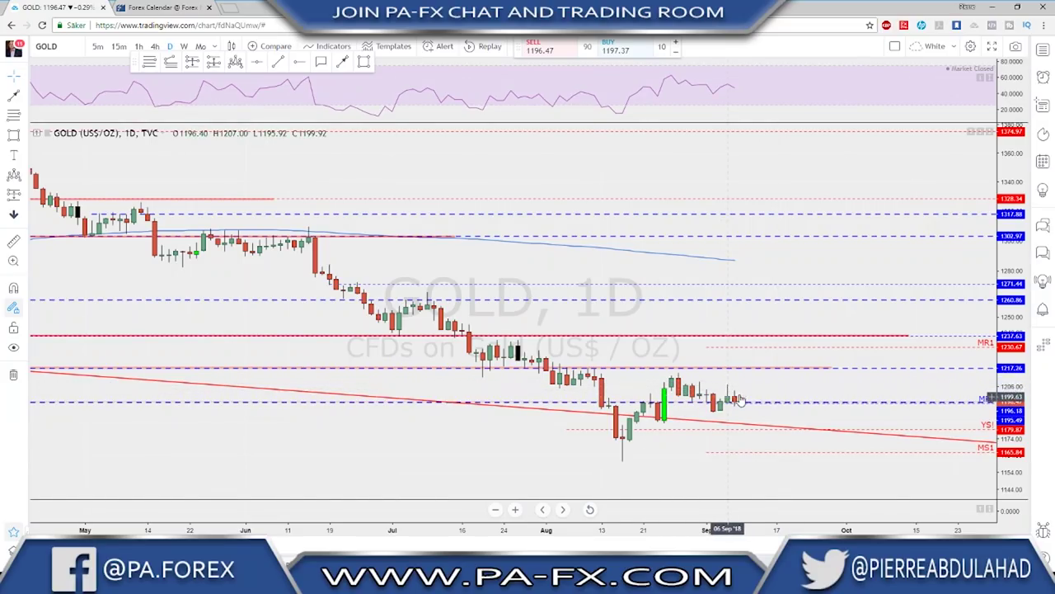
scroll(735, 400, "down", 1)
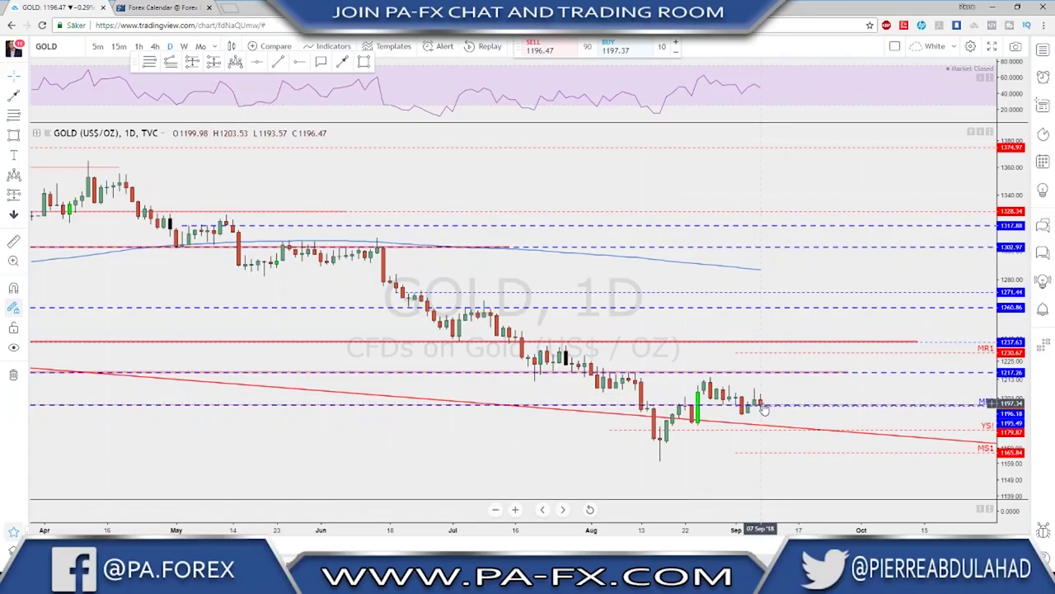
On the 4-hour gold chart, sketch a bearish arrow from about 1195.5 down to about 1179 and discard it
left_click(157, 46)
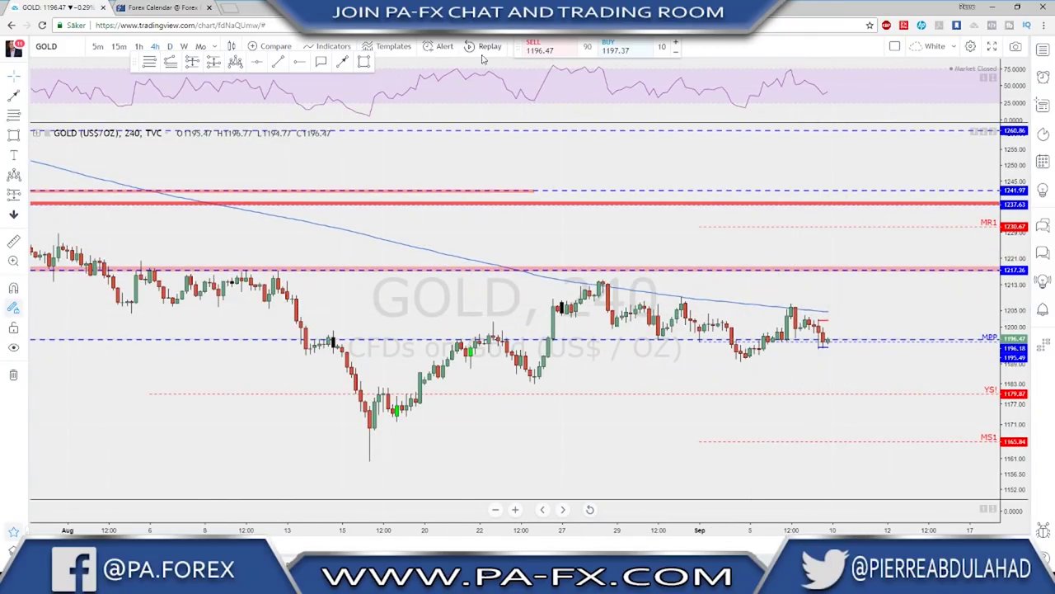
left_click(343, 62)
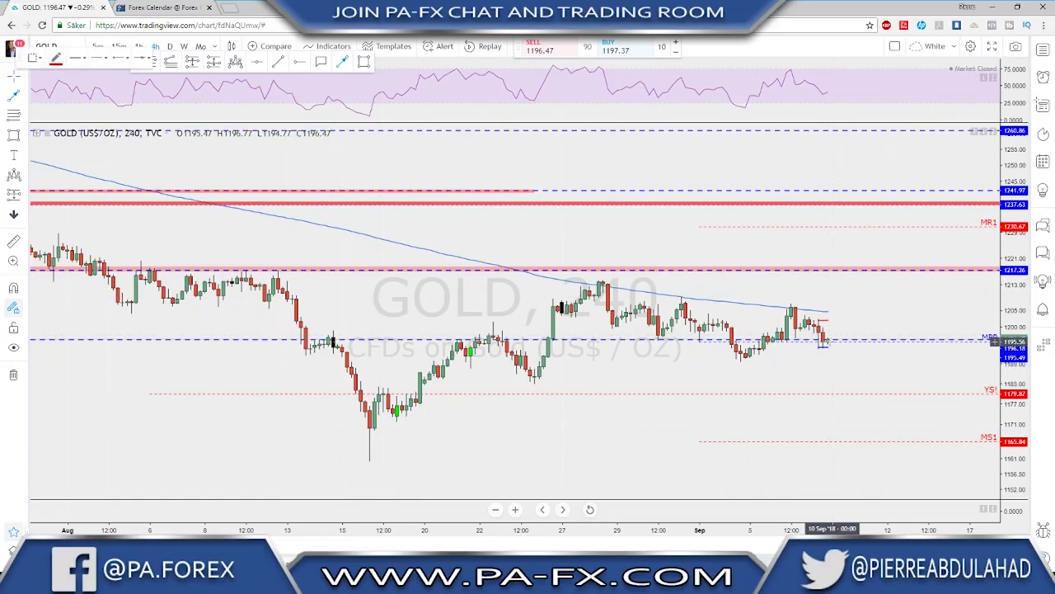
left_click(826, 343)
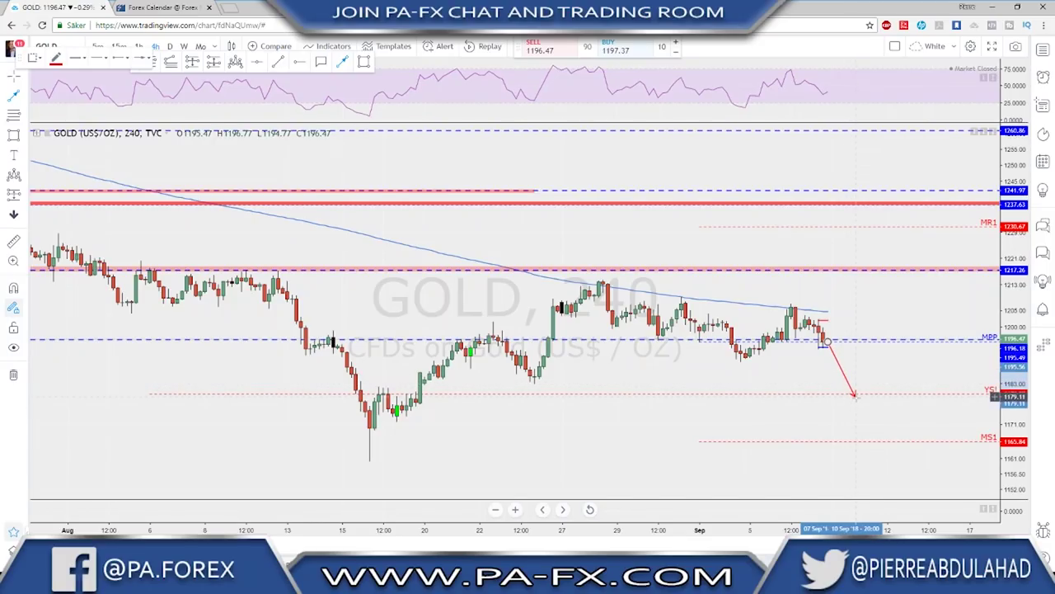
key("Escape")
scroll(855, 363, "down", 1)
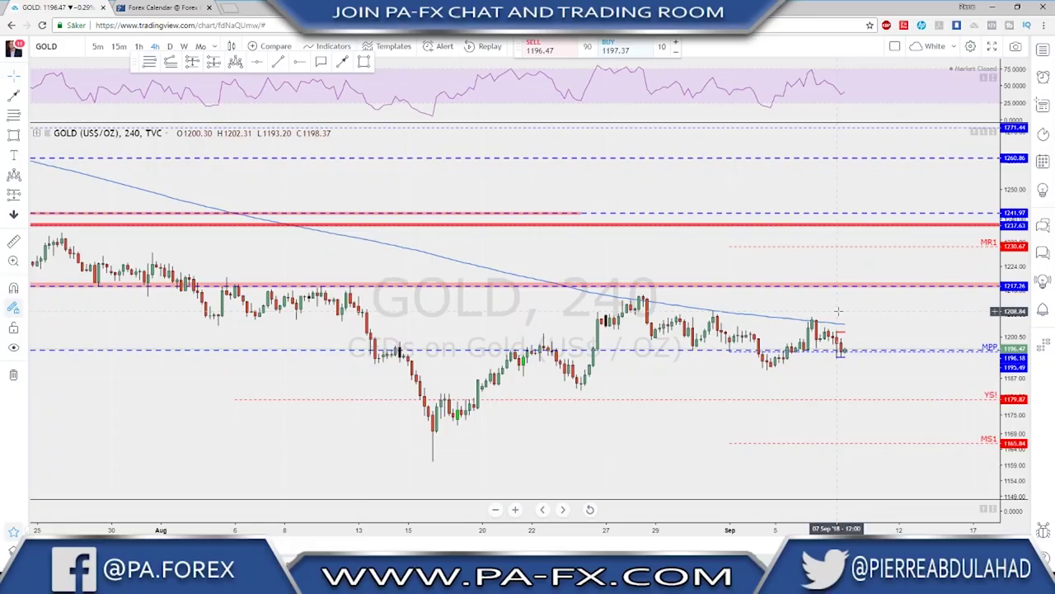
Switch the chart to USOIL on the daily timeframe and examine price near the rising trend line and the 66.12 support
key("space")
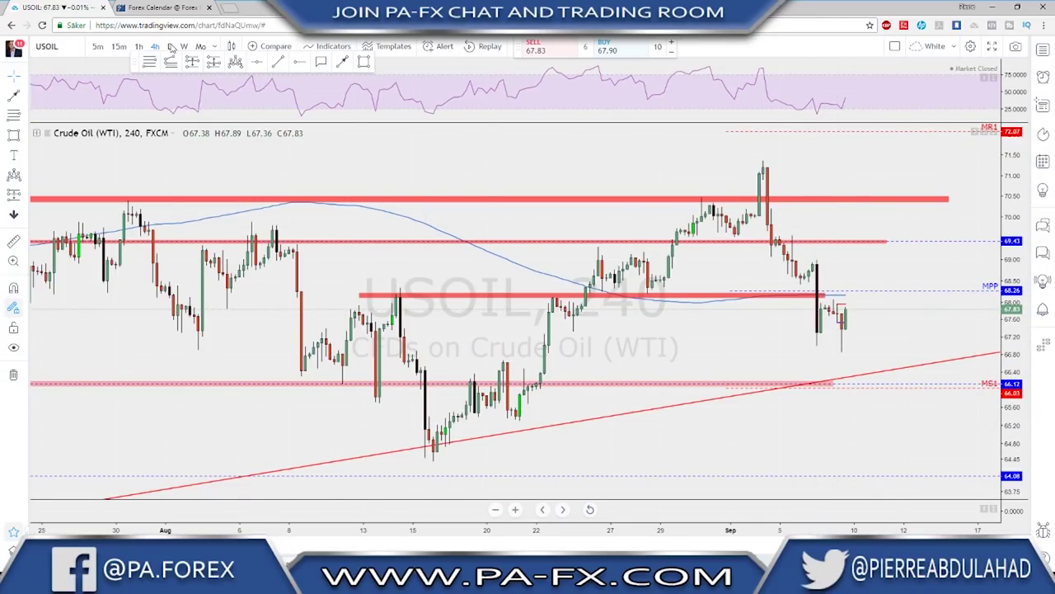
left_click(171, 46)
scroll(840, 294, "up", 5)
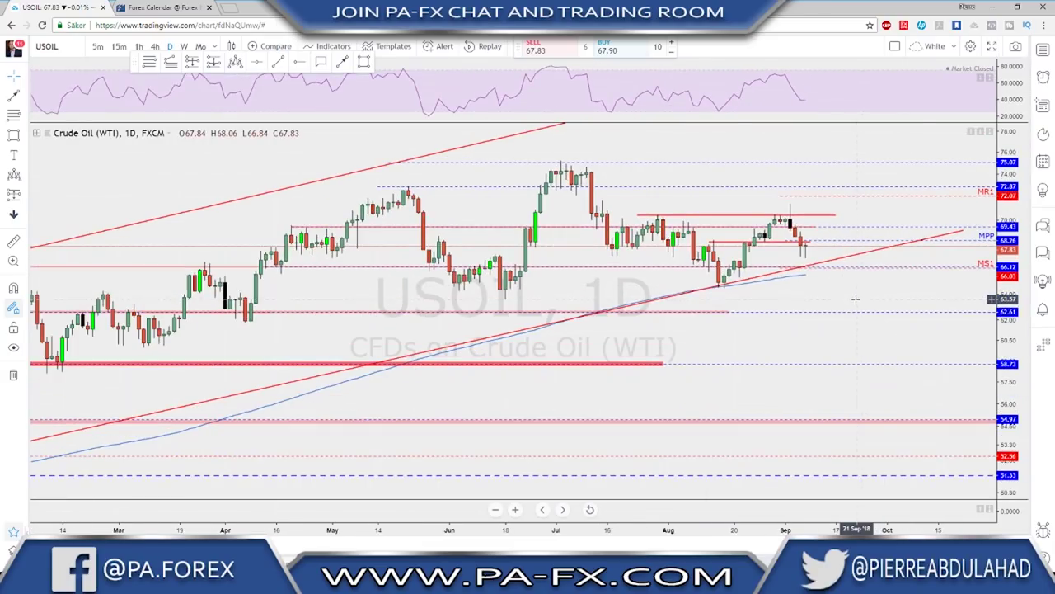
scroll(837, 295, "up", 1)
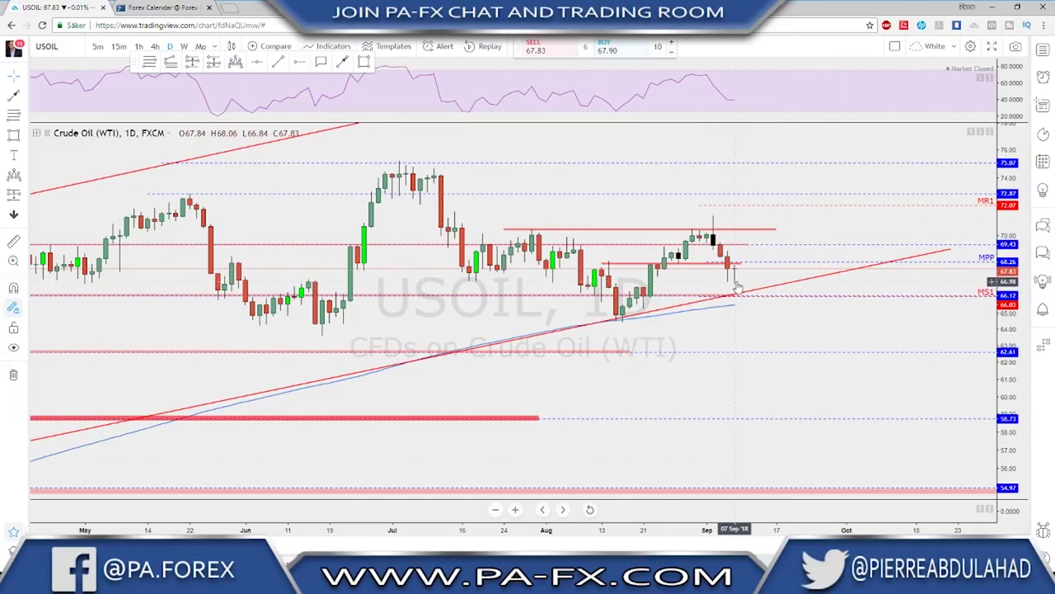
scroll(742, 291, "down", 1)
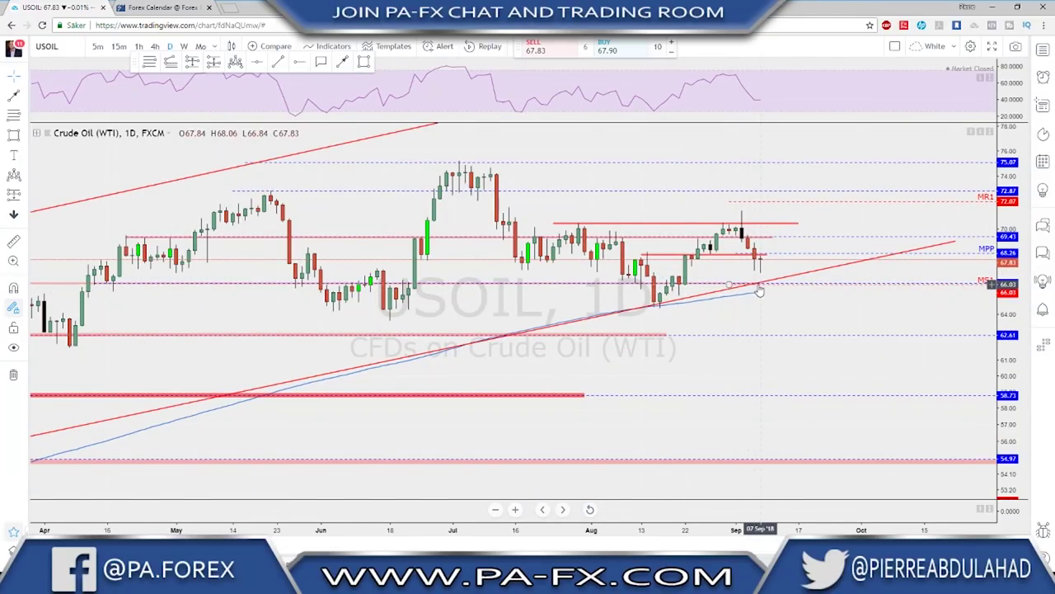
scroll(759, 290, "down", 2)
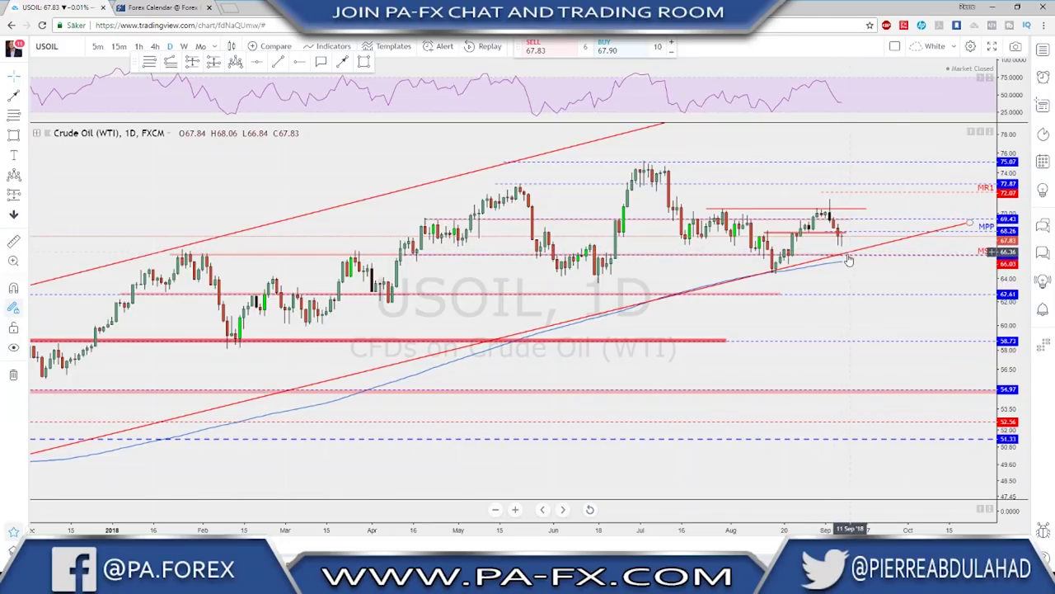
Set the crude oil chart to the 4-hour timeframe
scroll(849, 257, "up", 1)
left_click(153, 47)
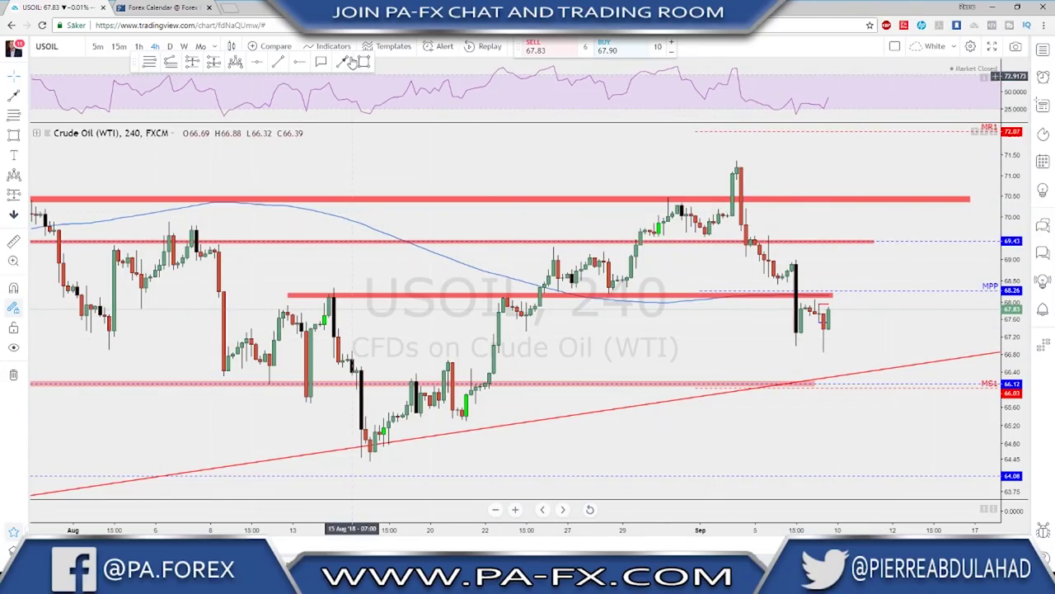
Draw a bearish arrow on crude oil from the latest candle down to about 66.20 at the trend line, and delete it
left_click_drag(829, 310, 855, 378)
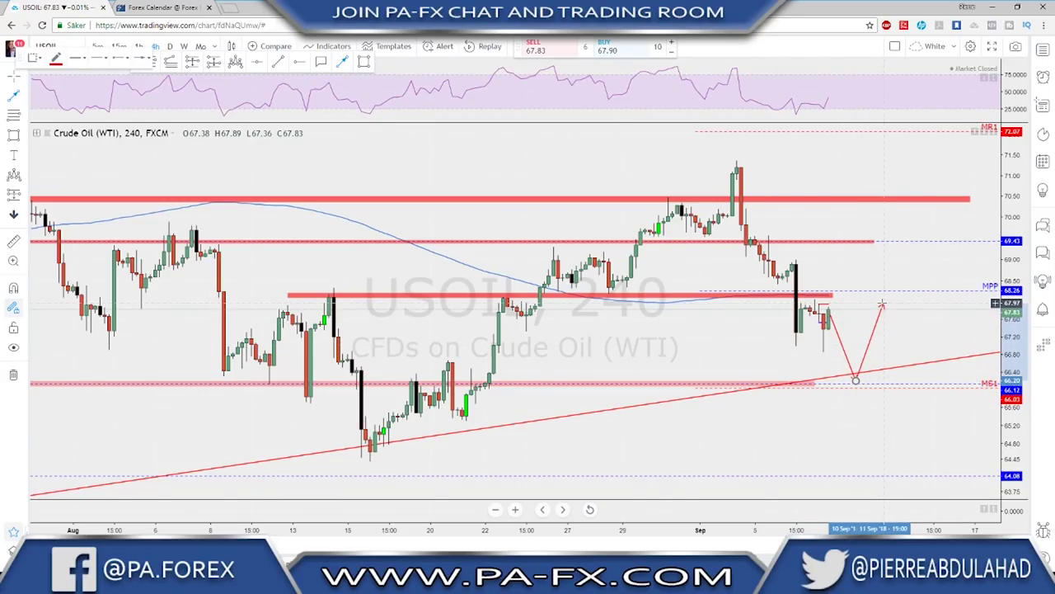
key("Escape")
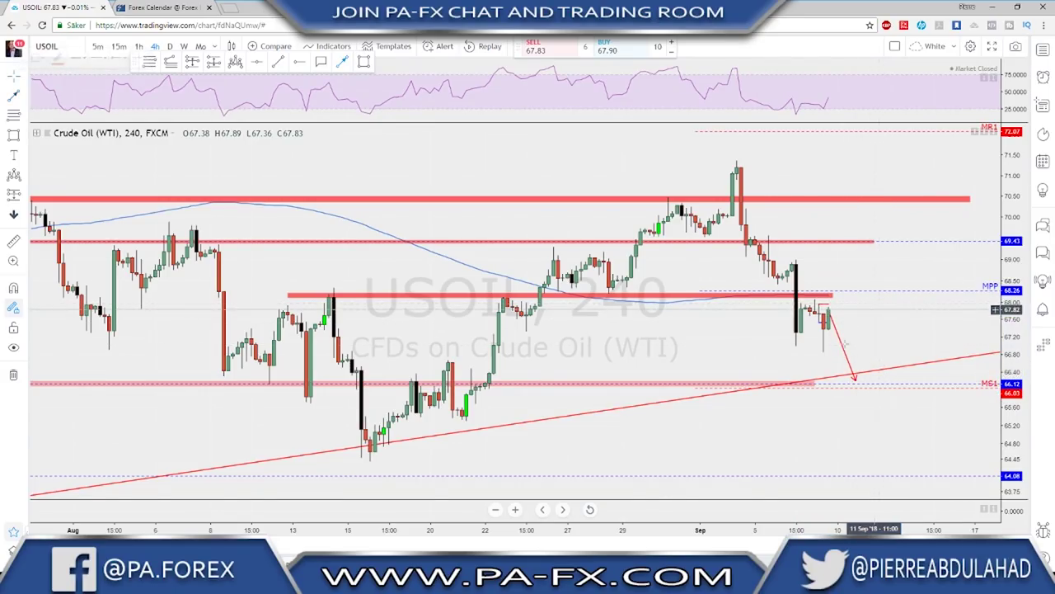
key("Delete")
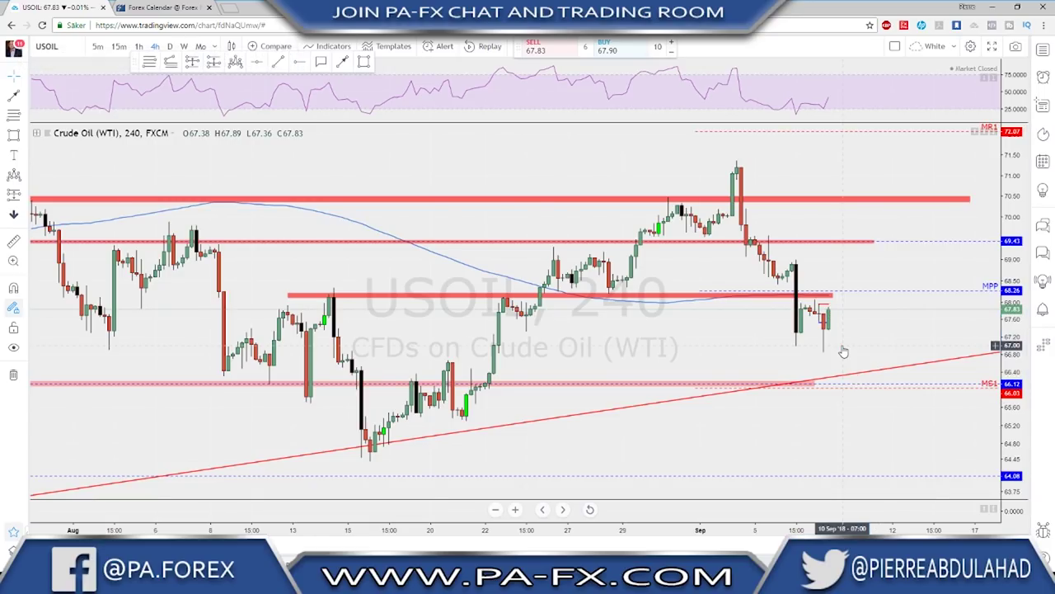
Shift the red zone just below the monthly pivot on the 4-hour crude oil chart slightly up and later in time
scroll(804, 326, "down", 2)
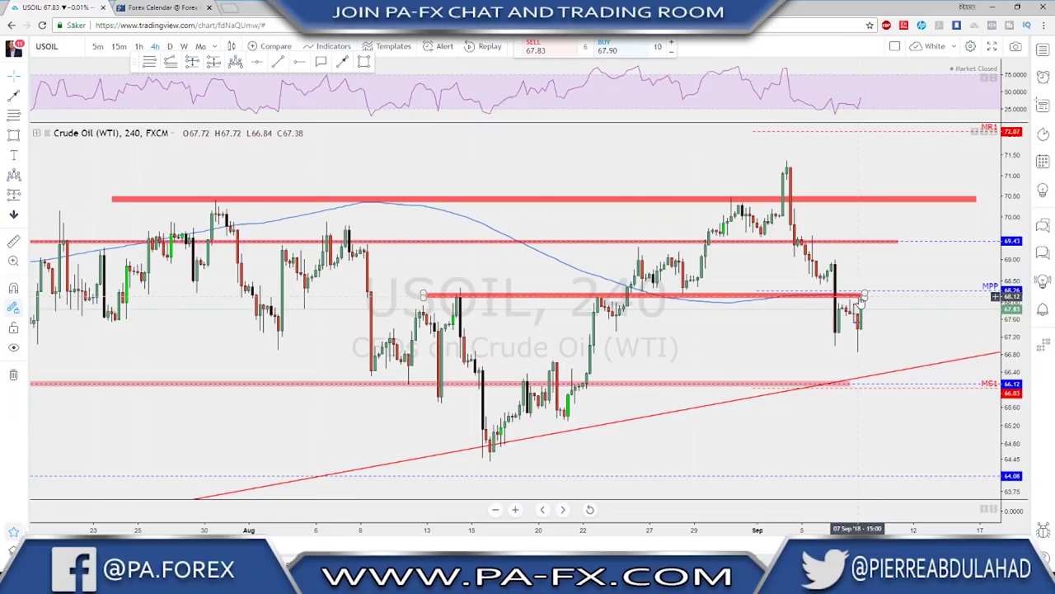
left_click_drag(865, 294, 861, 294)
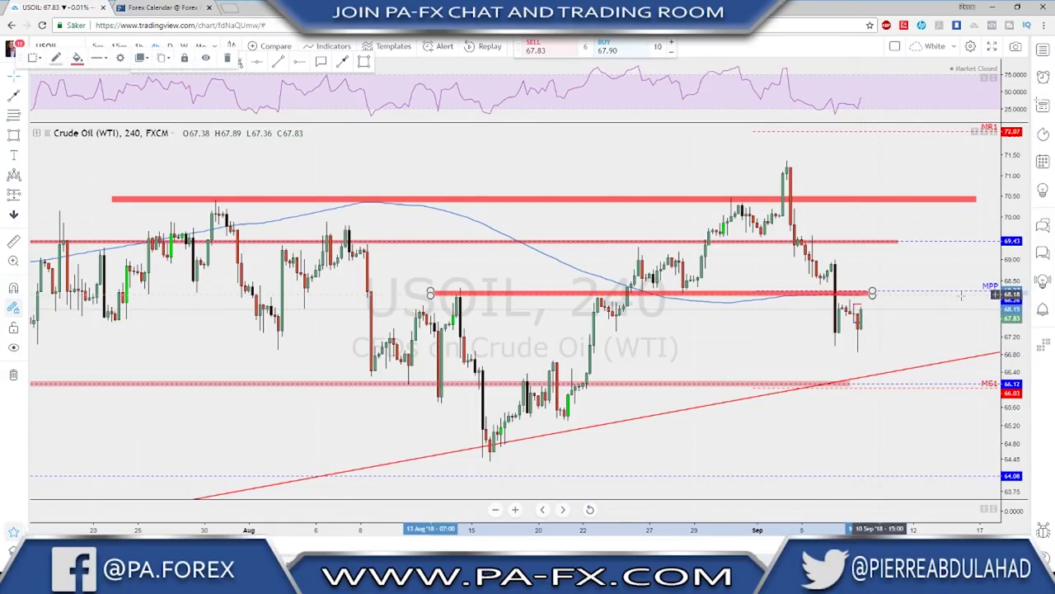
Sketch a bullish arrow path on 4-hour crude oil from about 67.77 up through 68.24 to 68.60 and back to the monthly pivot, and delete it
left_click(344, 64)
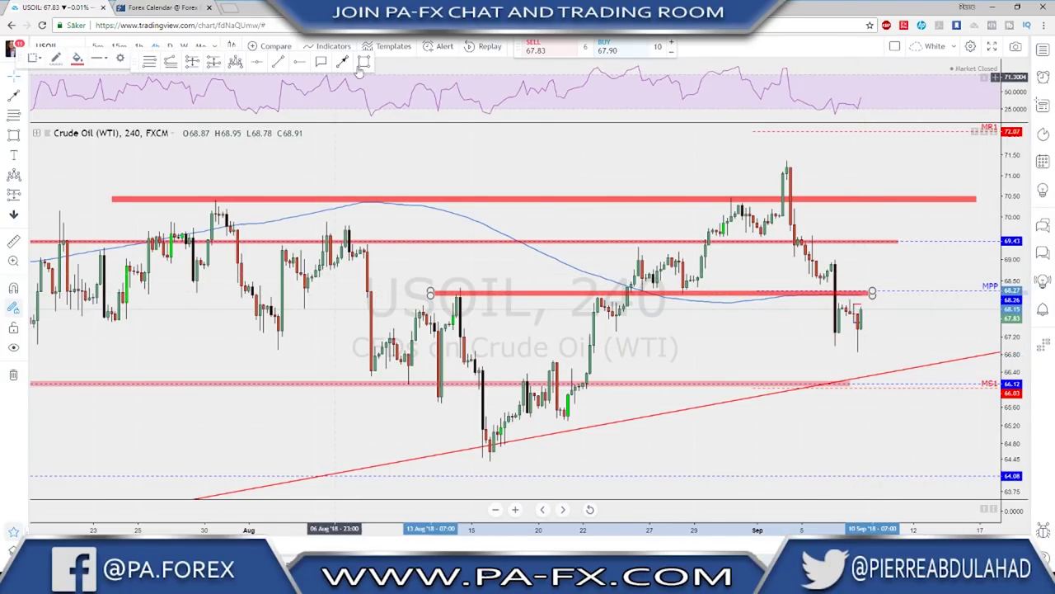
left_click(858, 310)
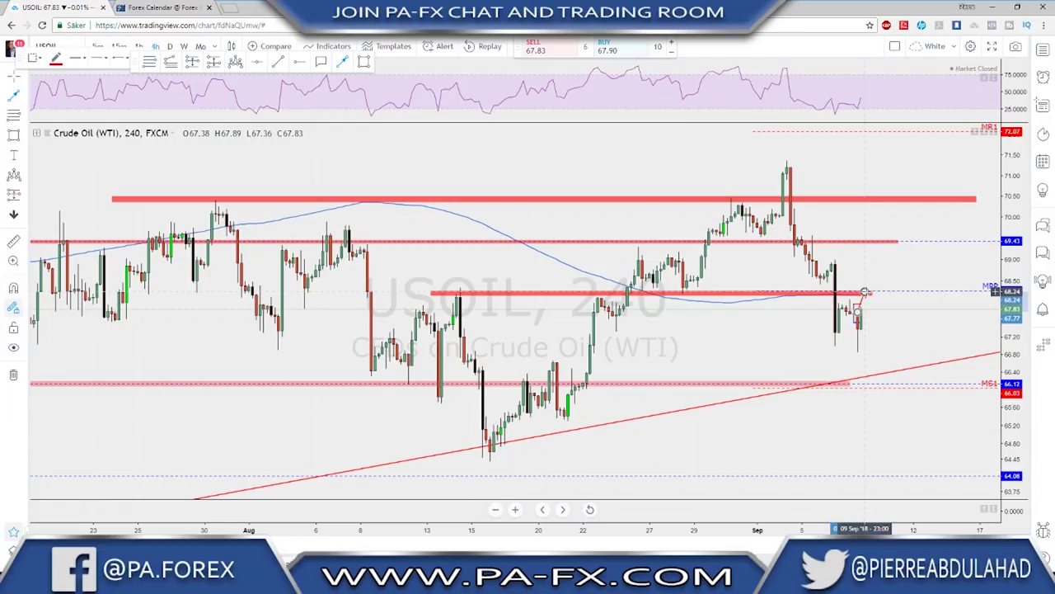
left_click(864, 292)
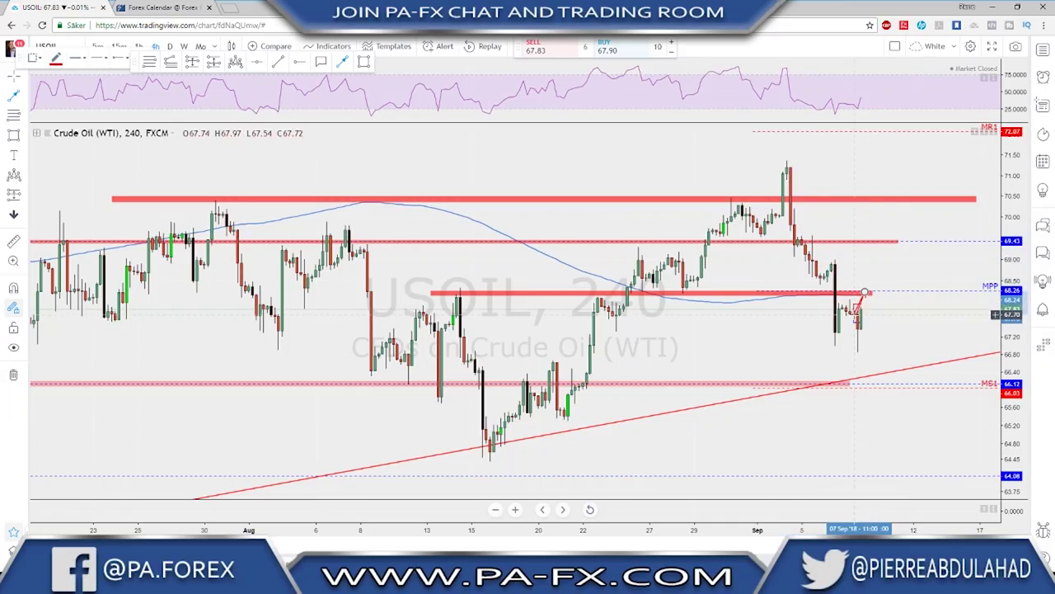
left_click(879, 276)
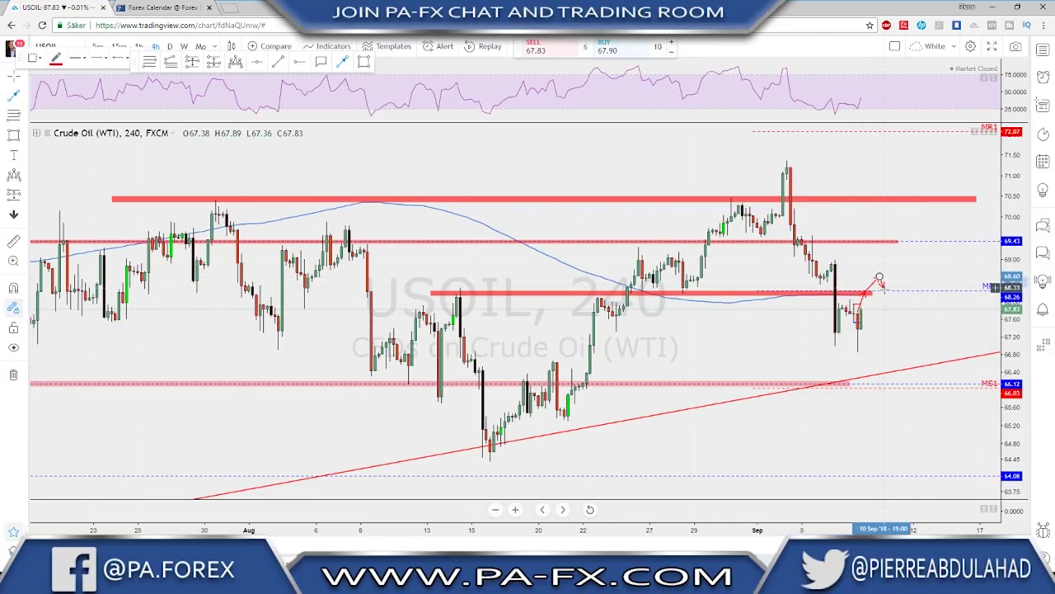
left_click(883, 291)
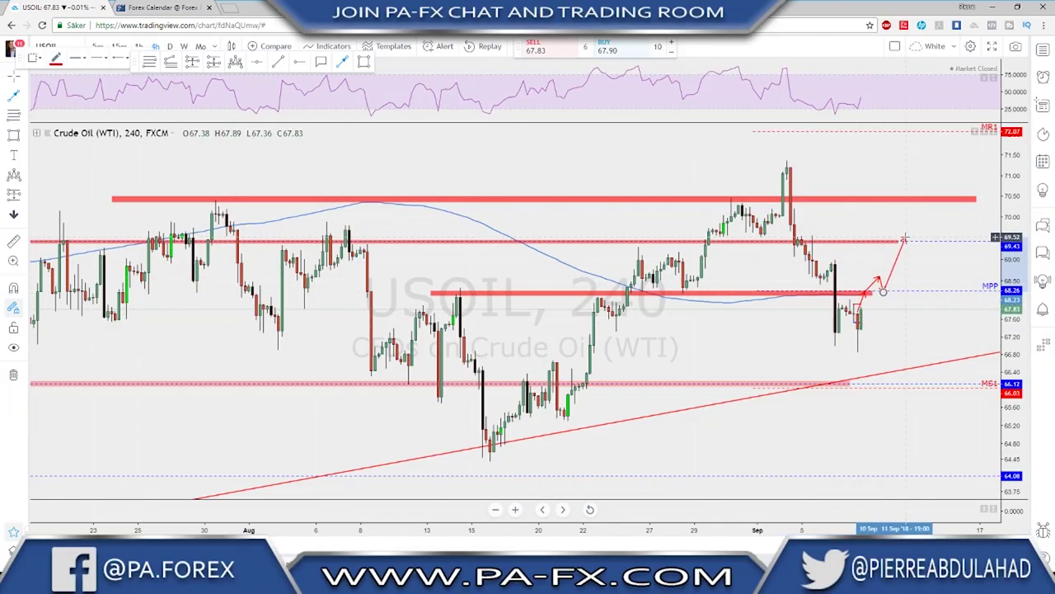
key("Escape")
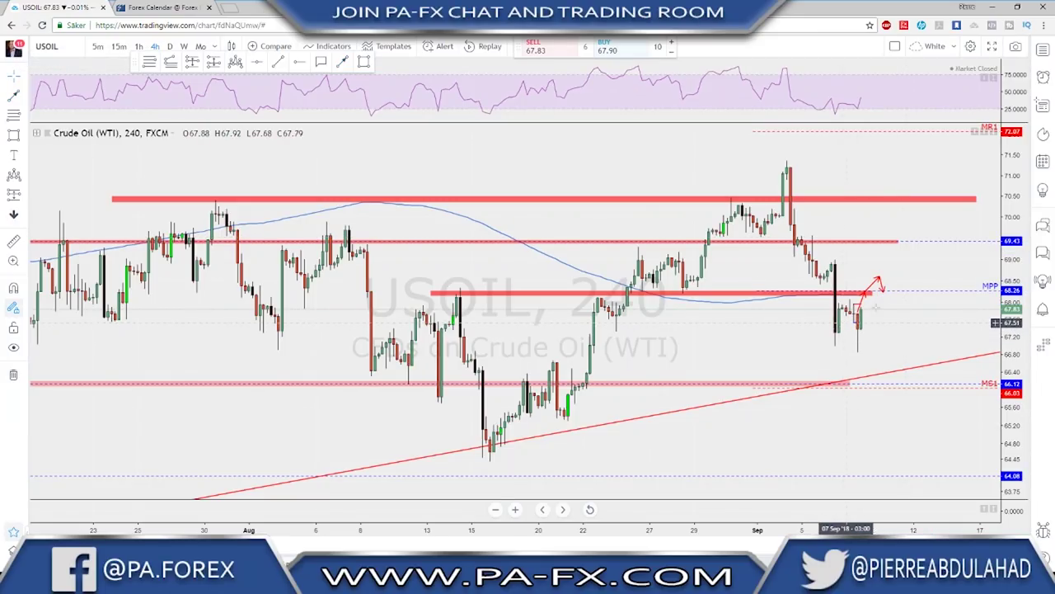
left_click(872, 297)
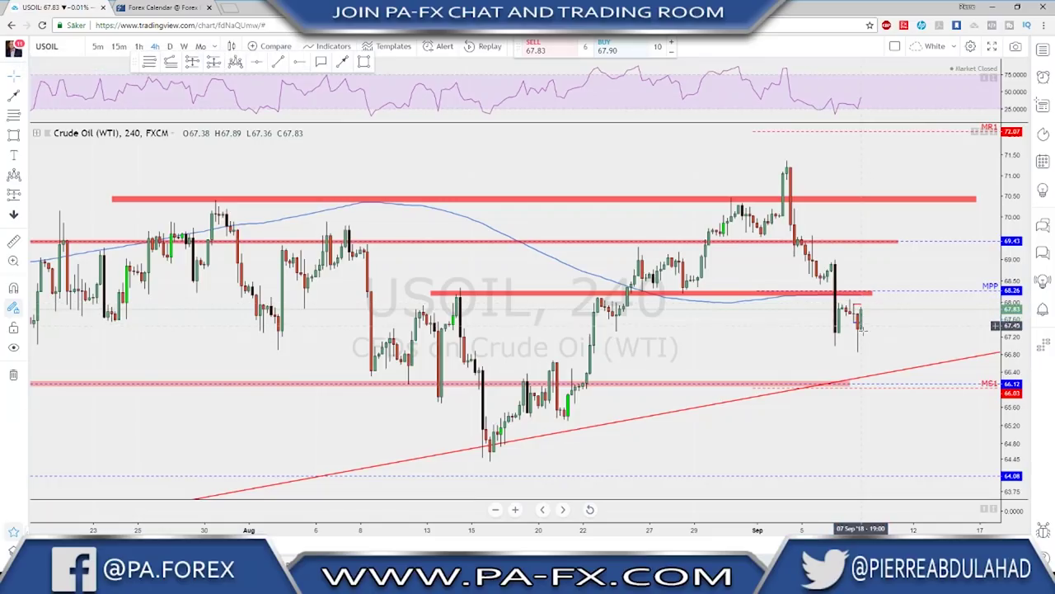
Review crude oil's 66.12 support on the 4-hour chart, and switch to the daily timeframe to examine the rising channel
scroll(858, 363, "down", 1)
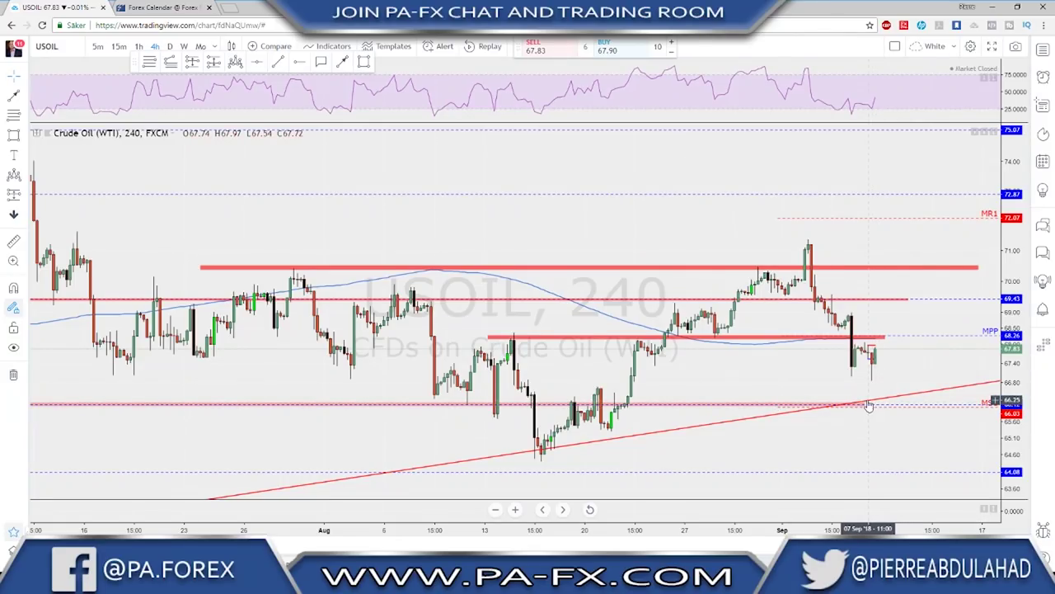
scroll(866, 404, "left", 5)
scroll(860, 398, "left", 3)
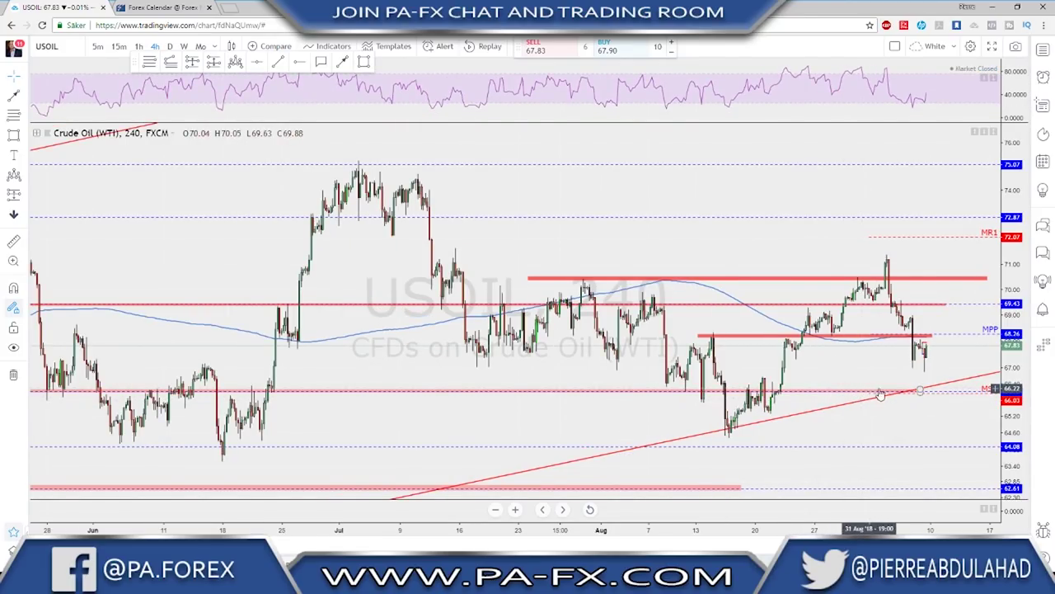
left_click(173, 46)
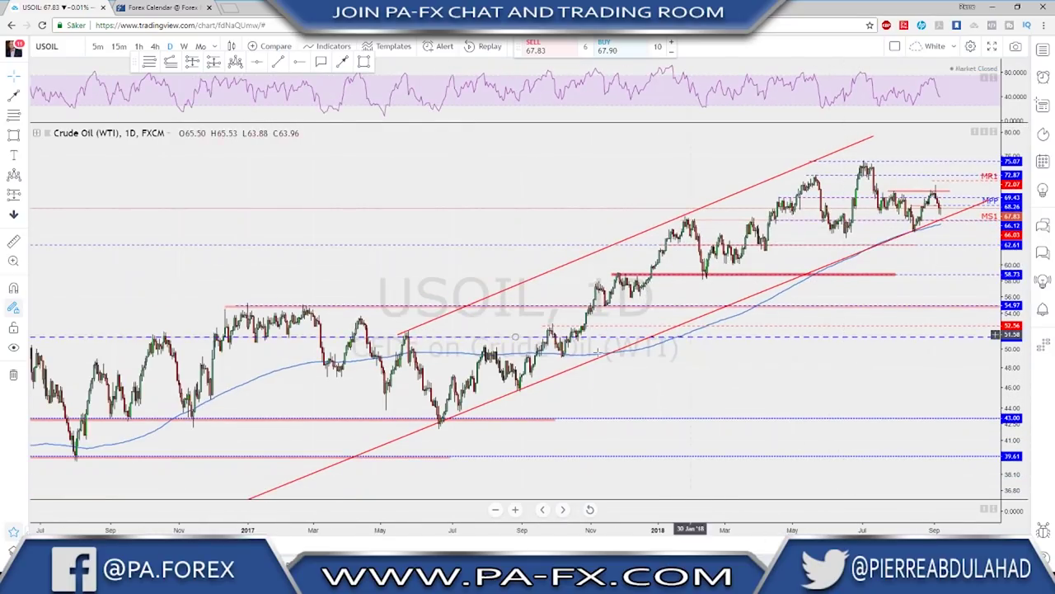
scroll(907, 244, "up", 4)
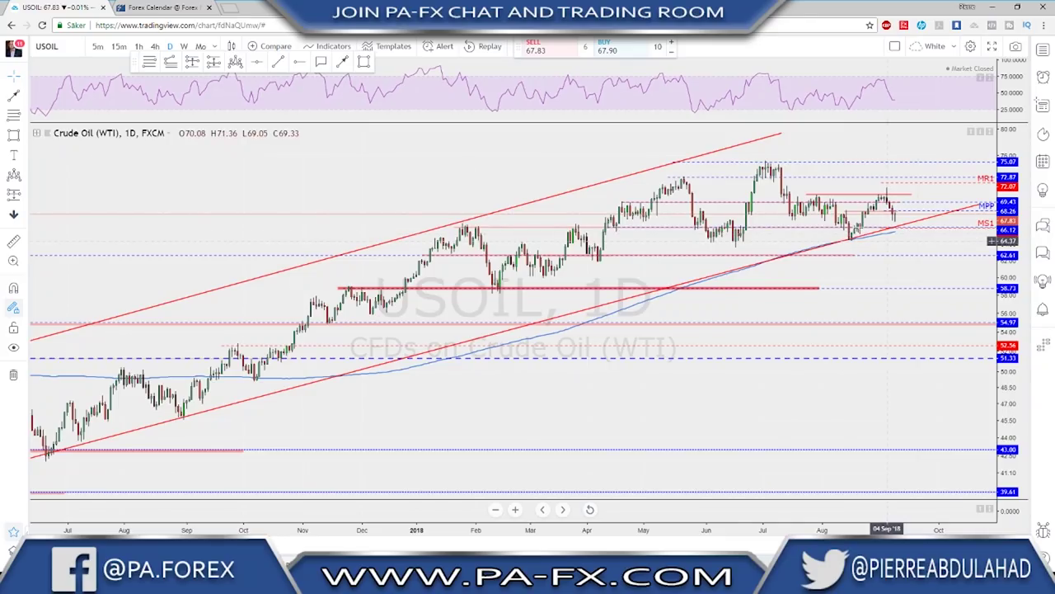
scroll(869, 241, "up", 2)
Switch the chart to EURUSD on the daily timeframe and examine price between the 1.15317 support and the 1.17322 resistance
key("space")
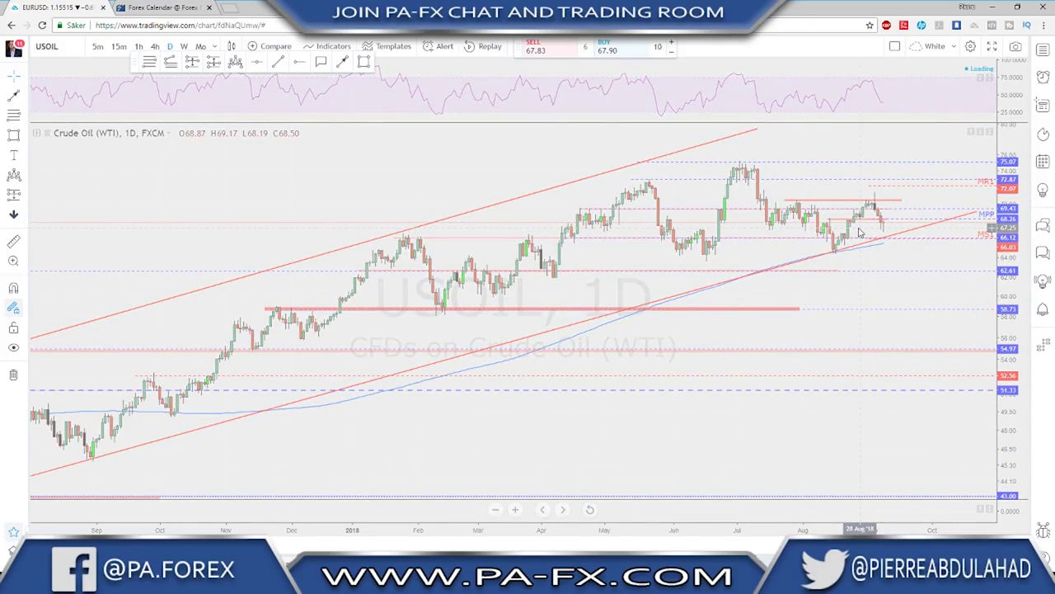
scroll(811, 234, "up", 4)
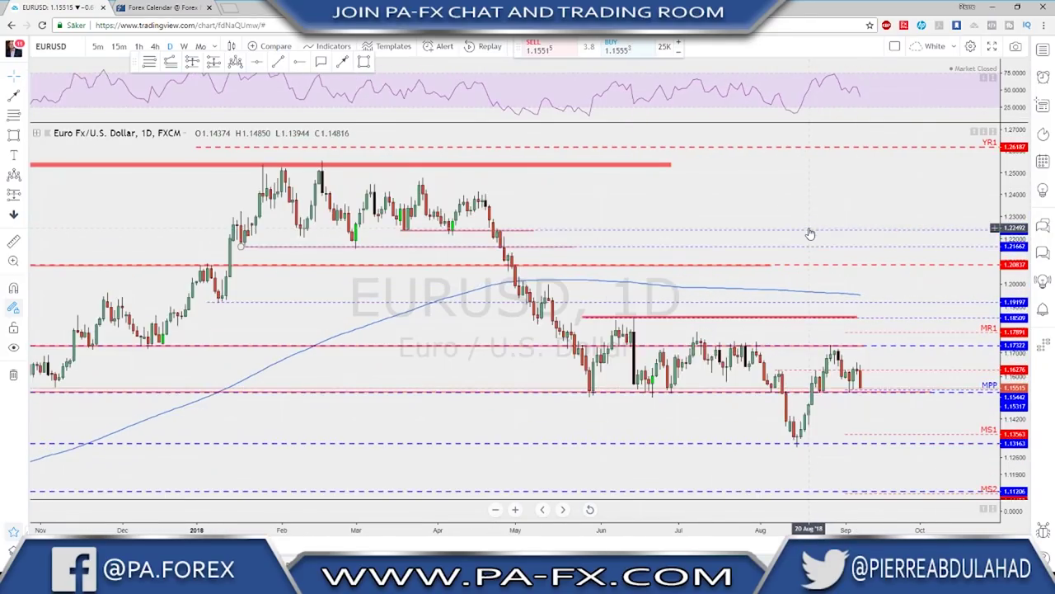
scroll(779, 343, "up", 1)
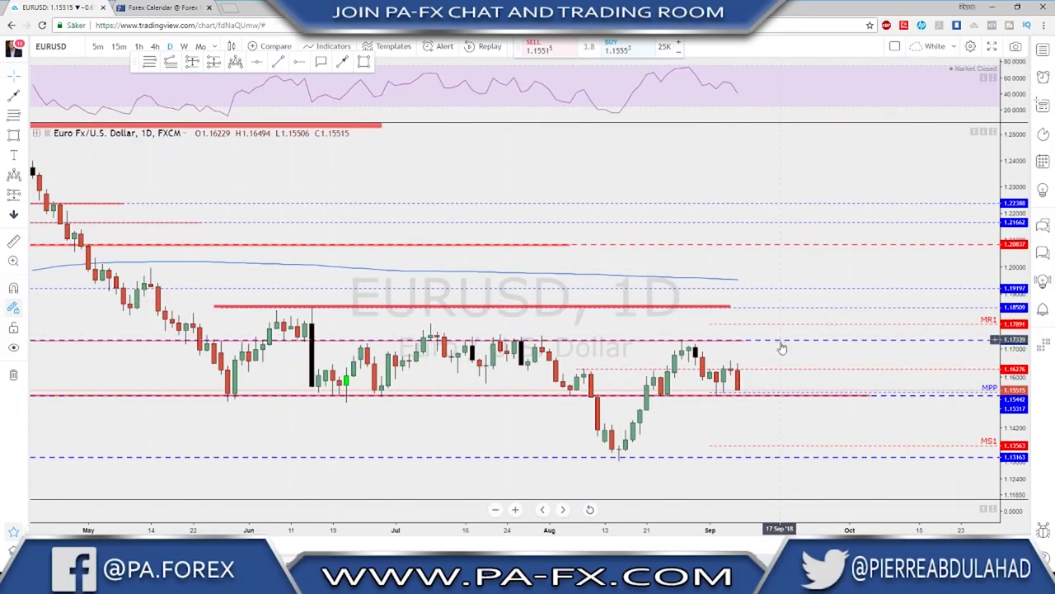
scroll(780, 346, "up", 1)
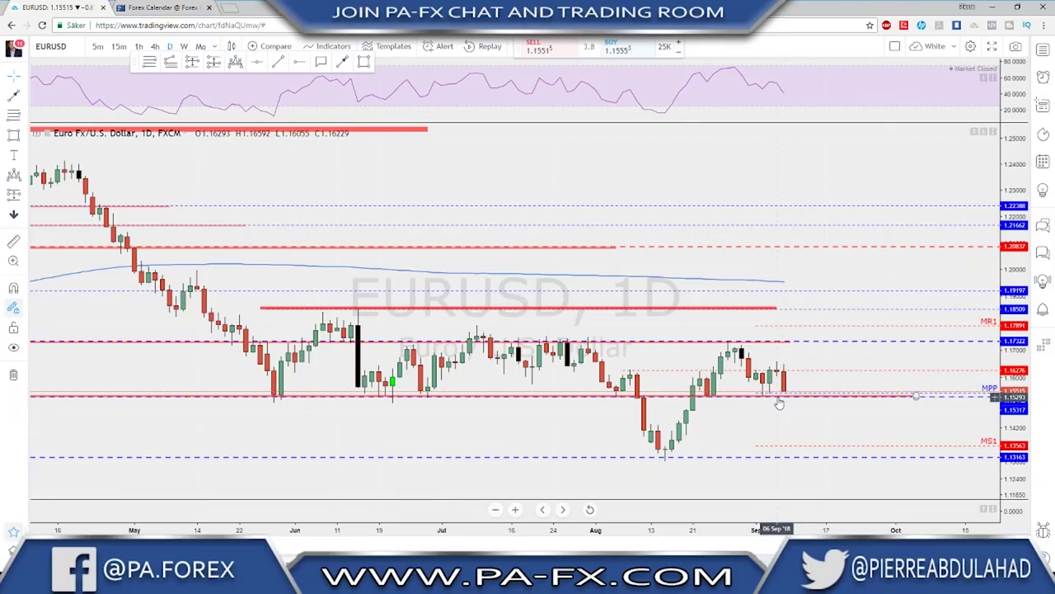
scroll(763, 368, "up", 3)
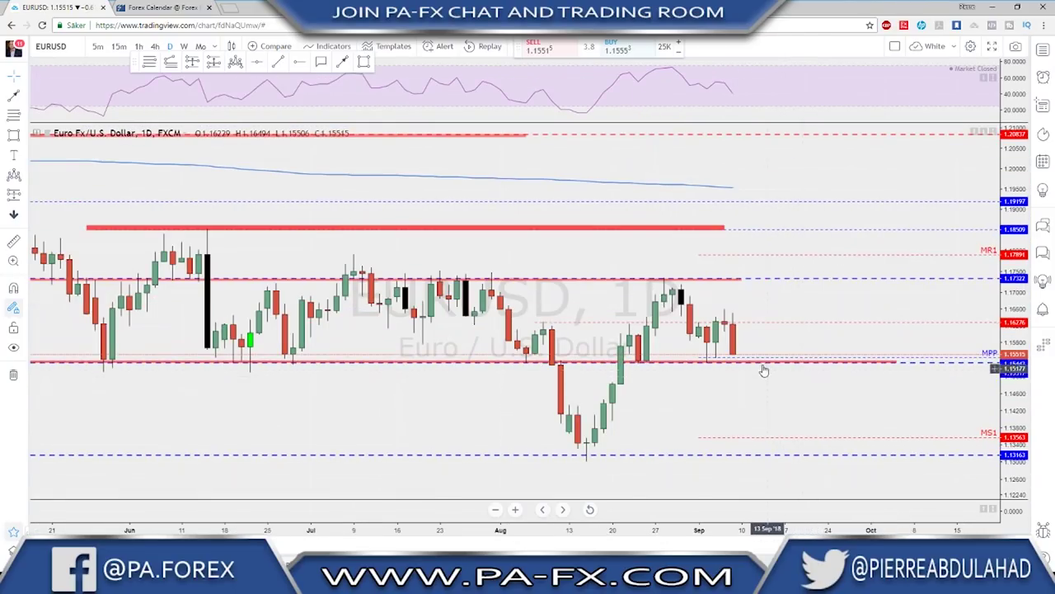
left_click_drag(728, 335, 861, 342)
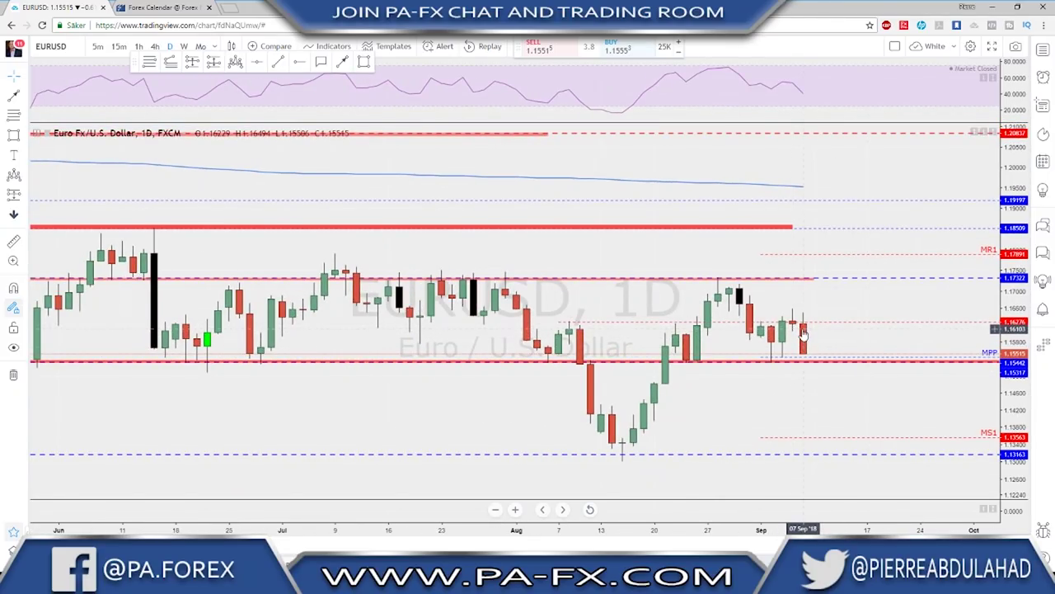
scroll(804, 334, "down", 5)
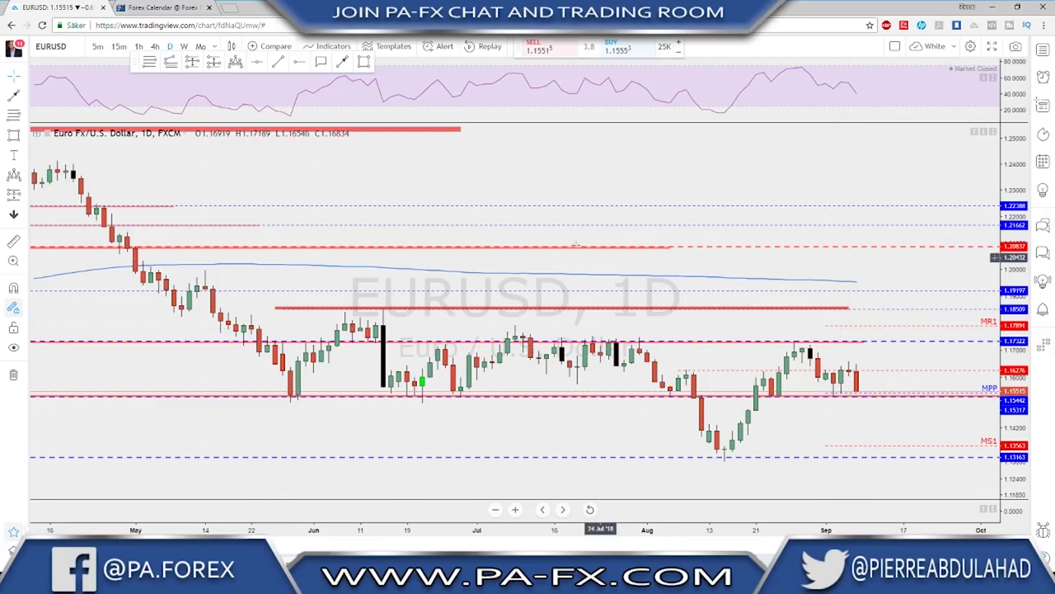
On the 4-hour EURUSD chart, sketch a bearish arrow path from about 1.1591 to below the red support zone, back to 1.1535 and down to 1.1319
left_click(157, 47)
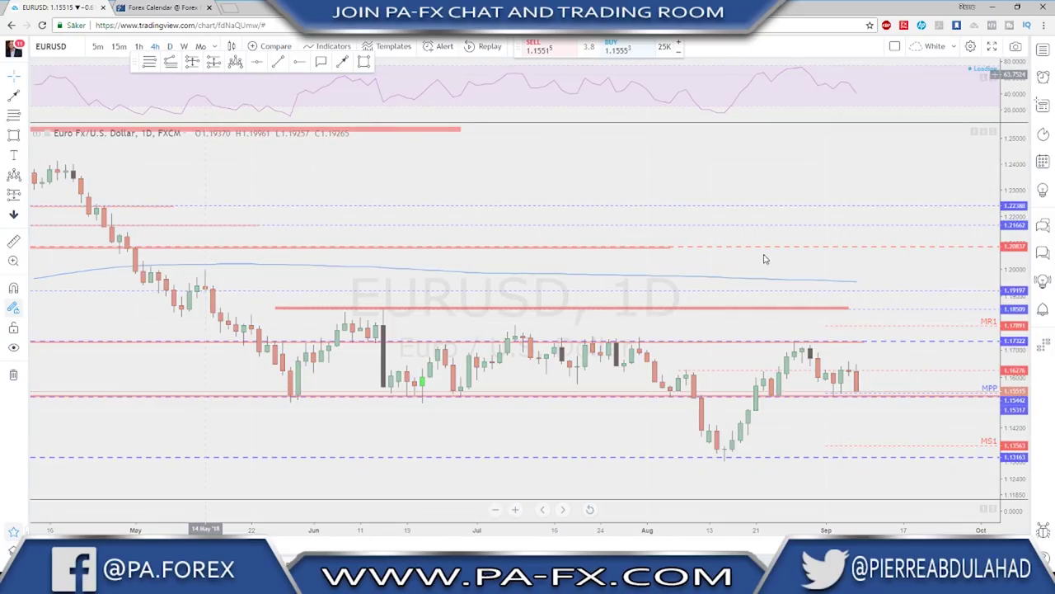
scroll(865, 337, "down", 4)
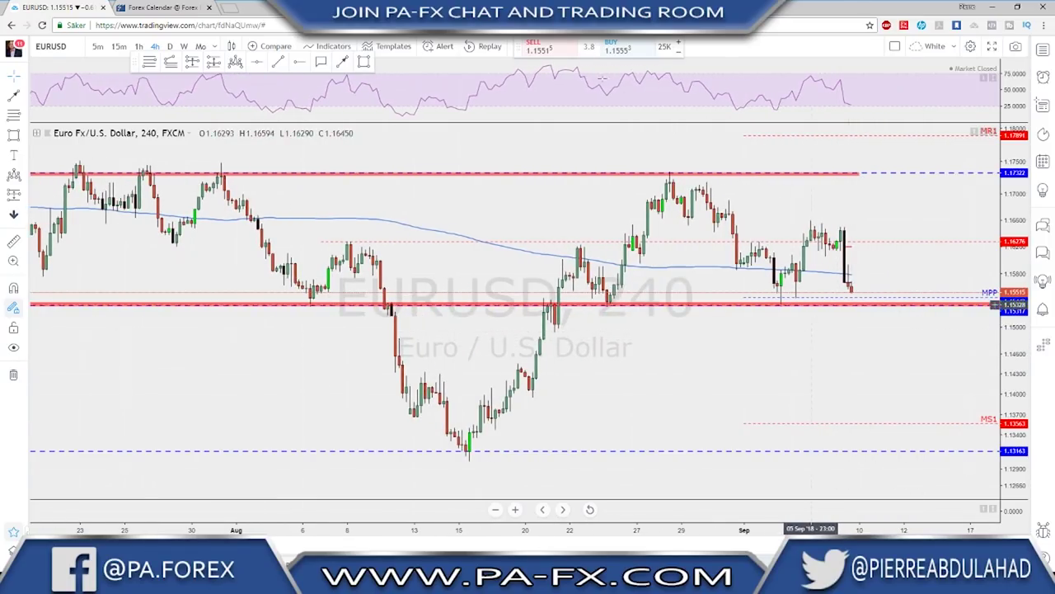
key("alt+h")
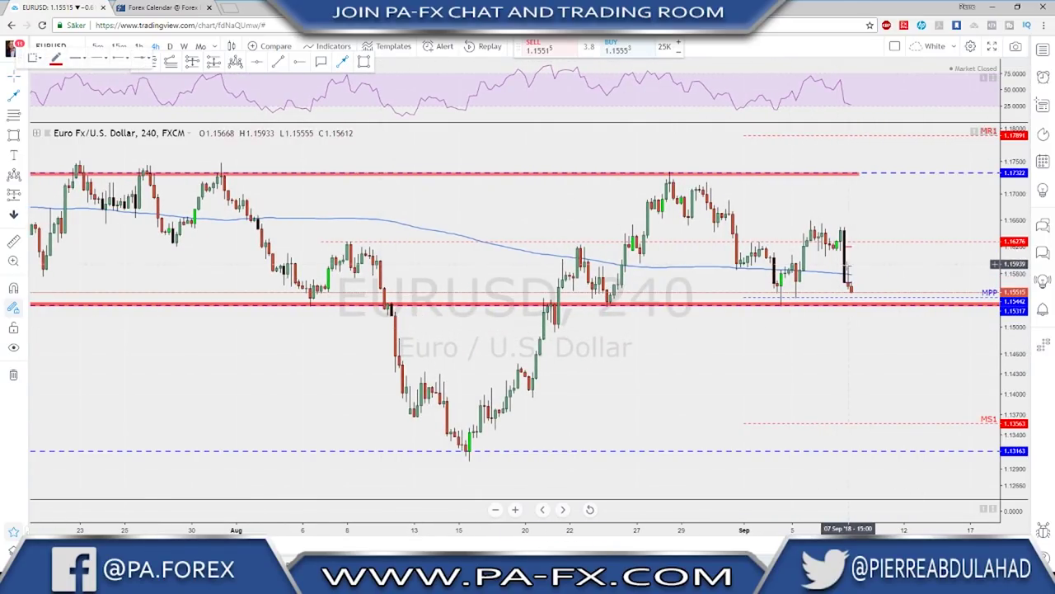
left_click(844, 266)
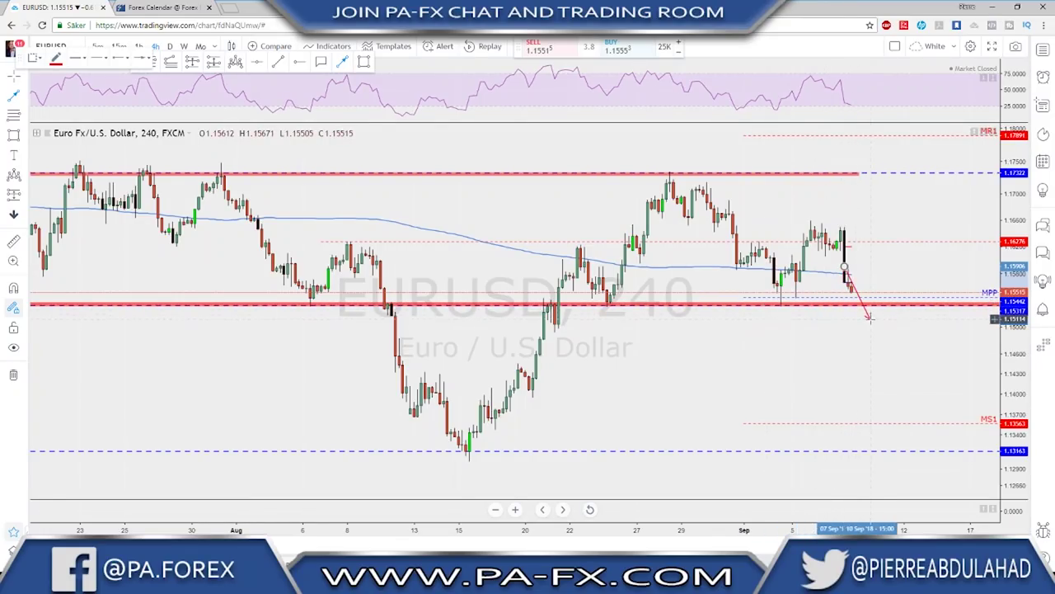
left_click(866, 327)
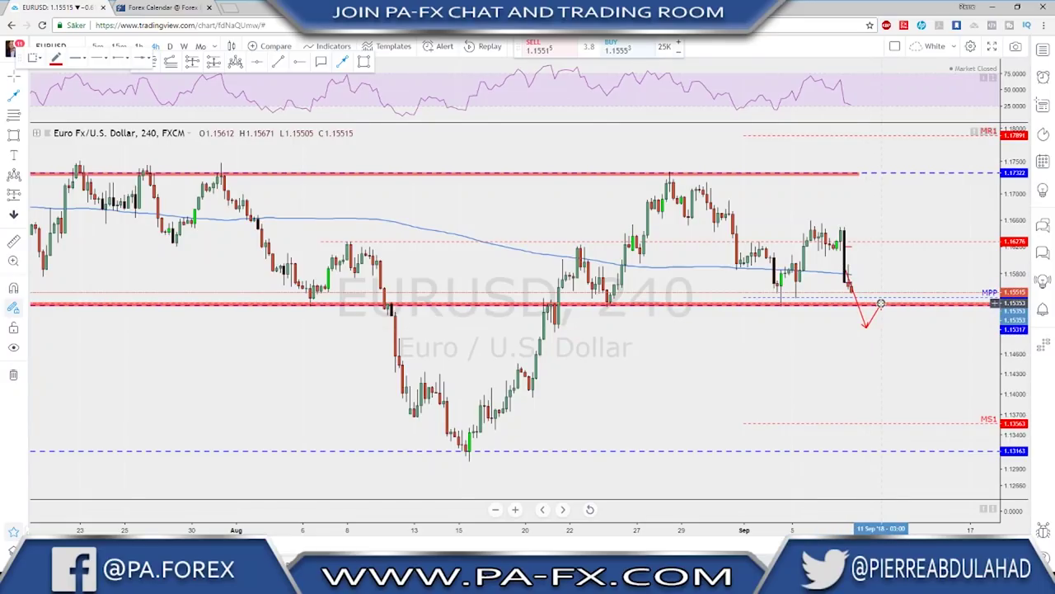
left_click(881, 304)
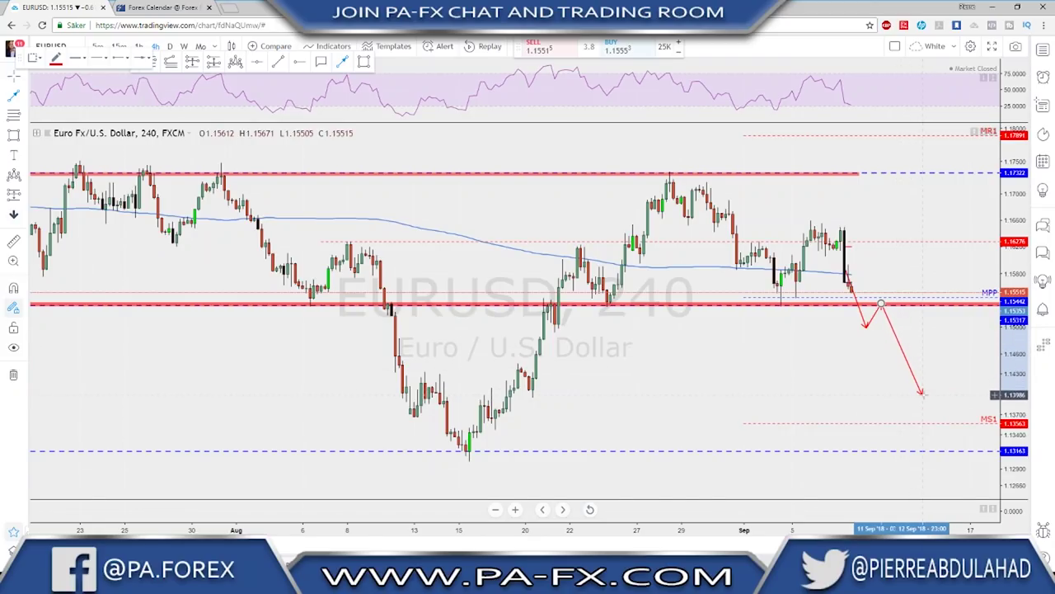
left_click(865, 325)
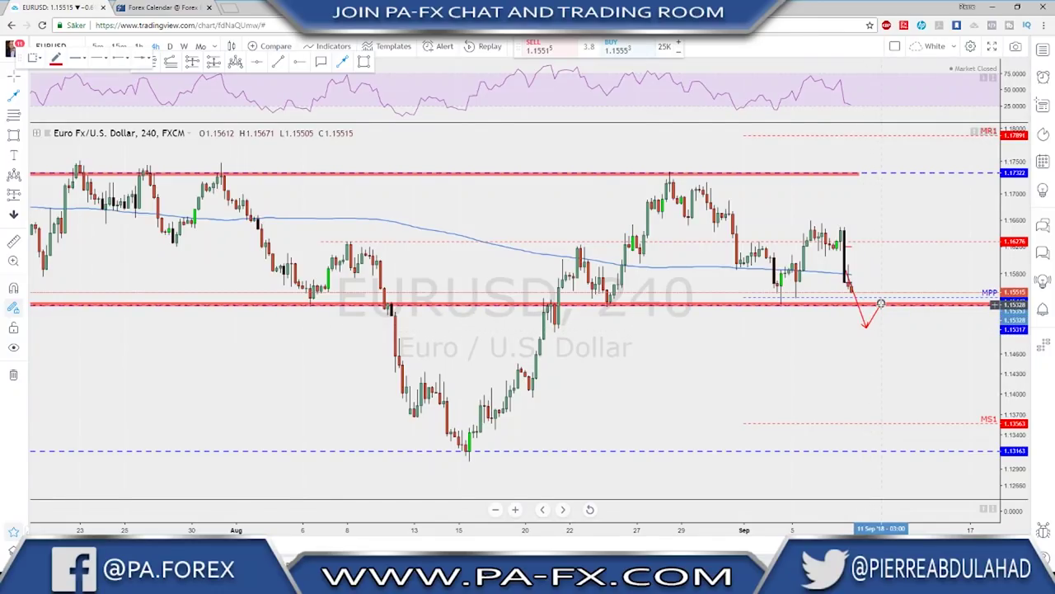
left_click(880, 303)
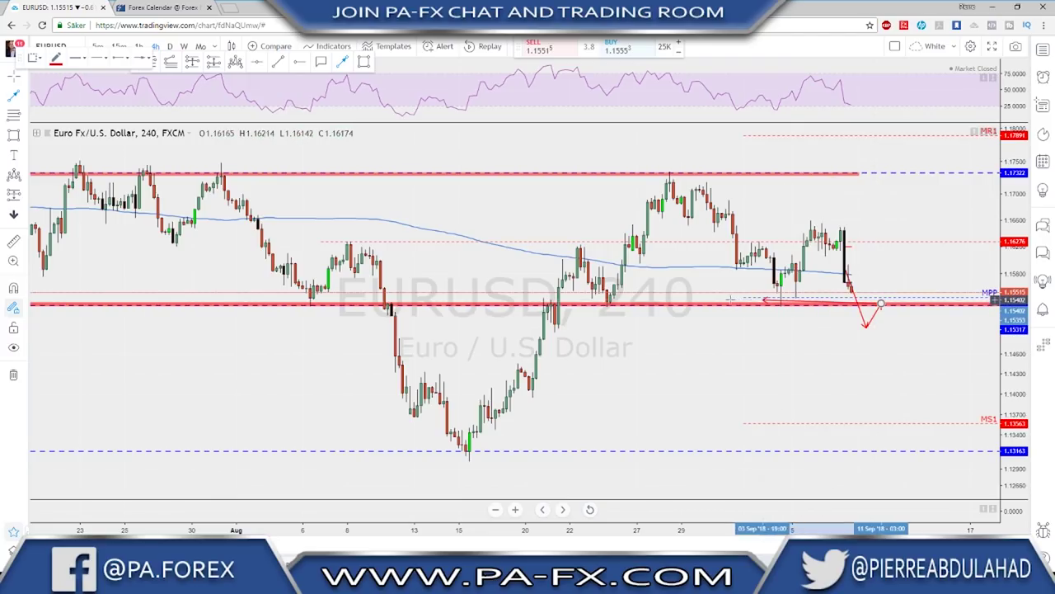
left_click(905, 402)
left_click_drag(906, 403, 936, 449)
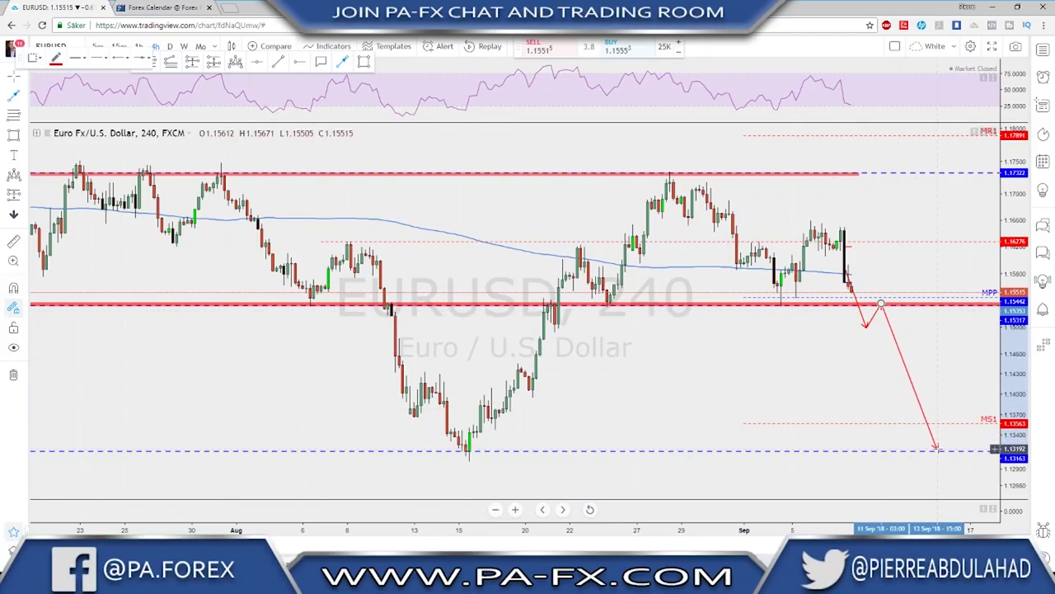
Examine the latest 4-hour EURUSD candles around the monthly pivot and the red 1.15317 support zone against the sketched bearish path
scroll(831, 388, "down", 1)
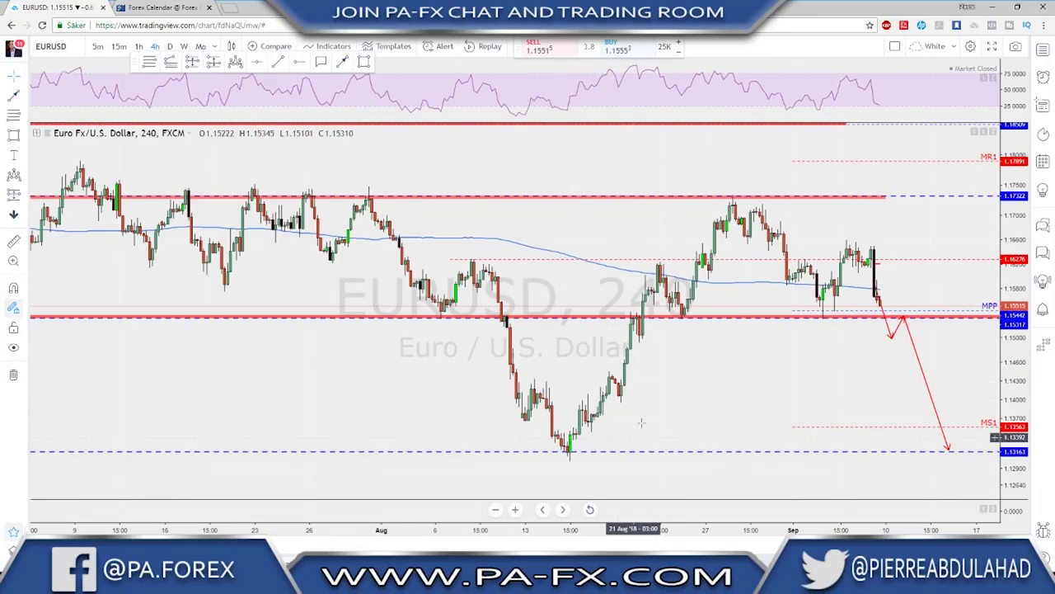
scroll(693, 348, "up", 1)
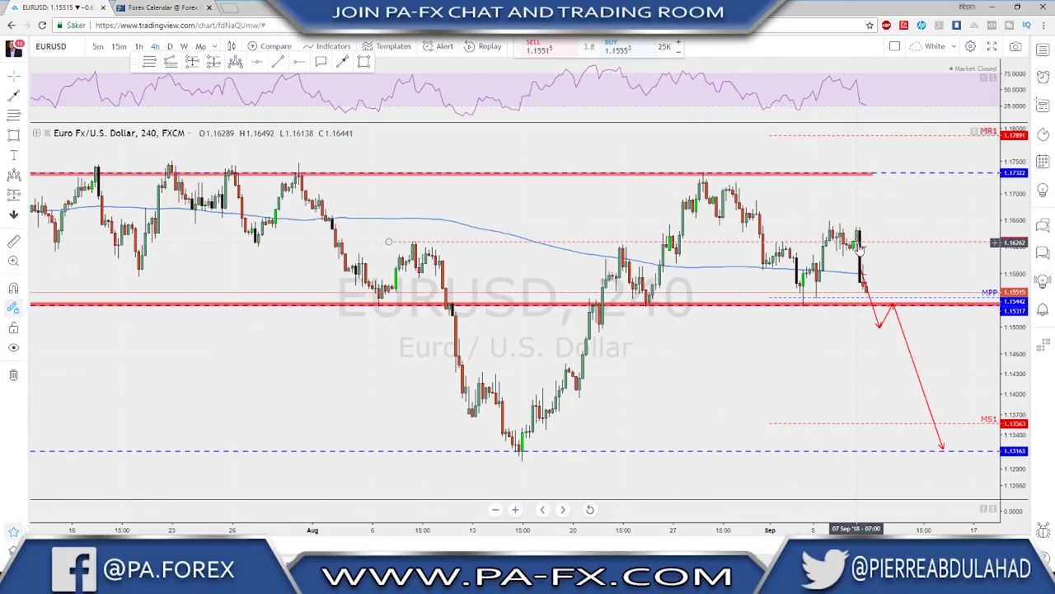
scroll(858, 246, "up", 2)
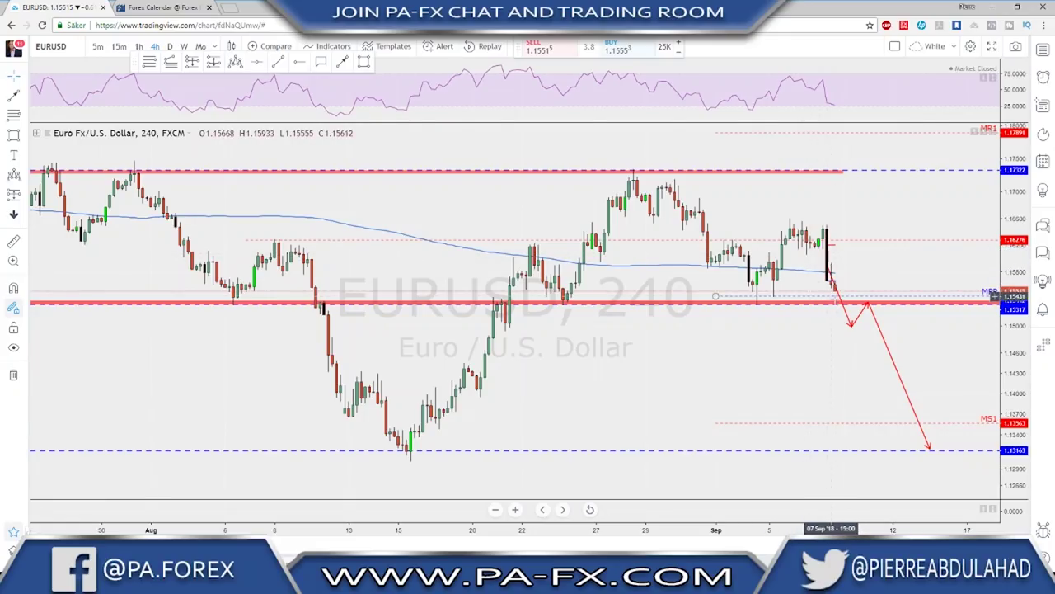
left_click(813, 307)
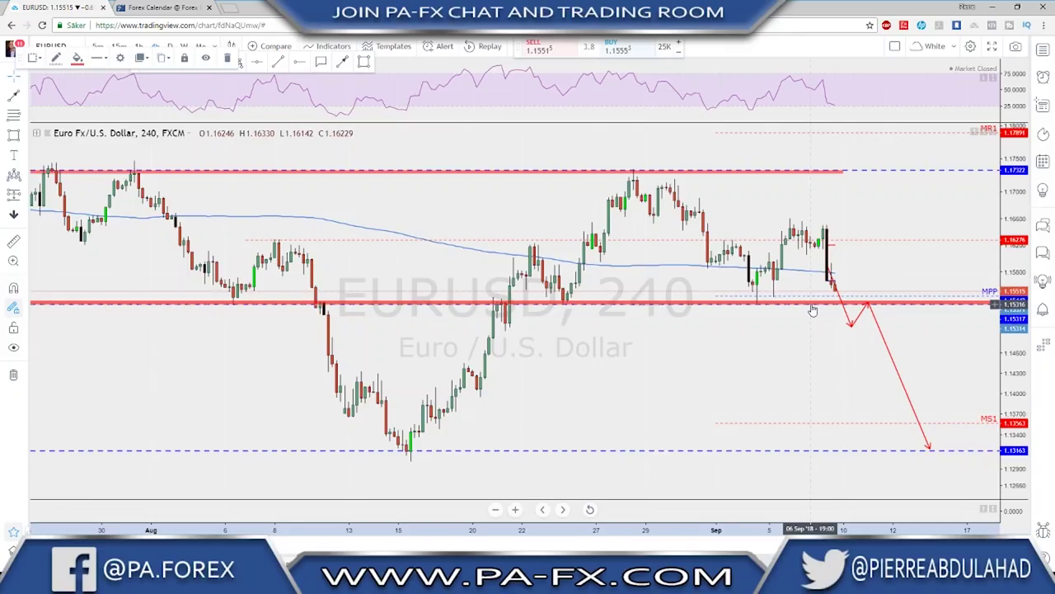
Switch to GBPUSD, set it to the weekly timeframe and examine the recent candles around the marked support and resistance zones
left_click(171, 47)
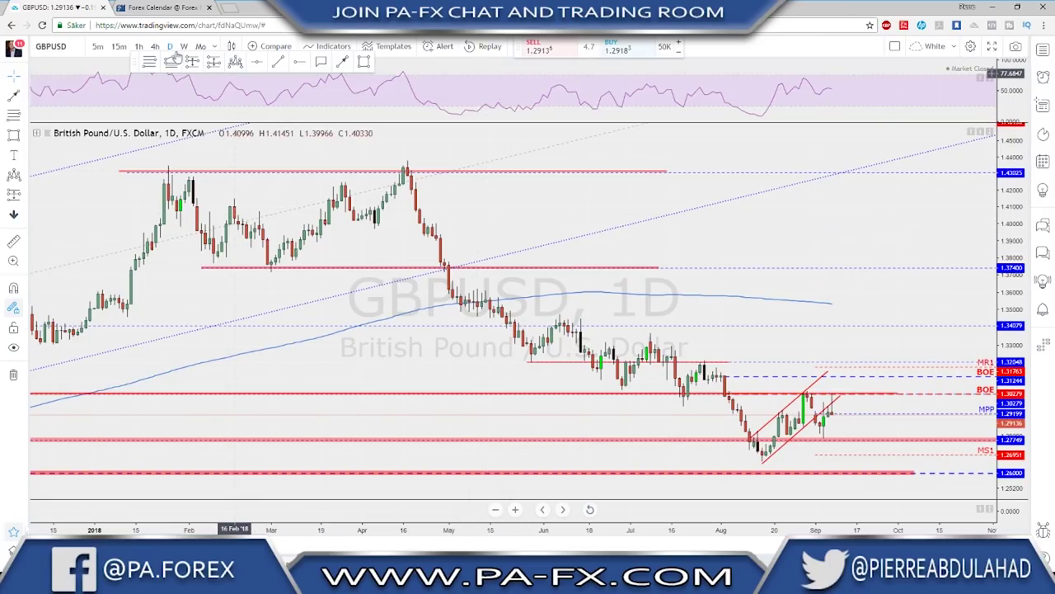
left_click(184, 46)
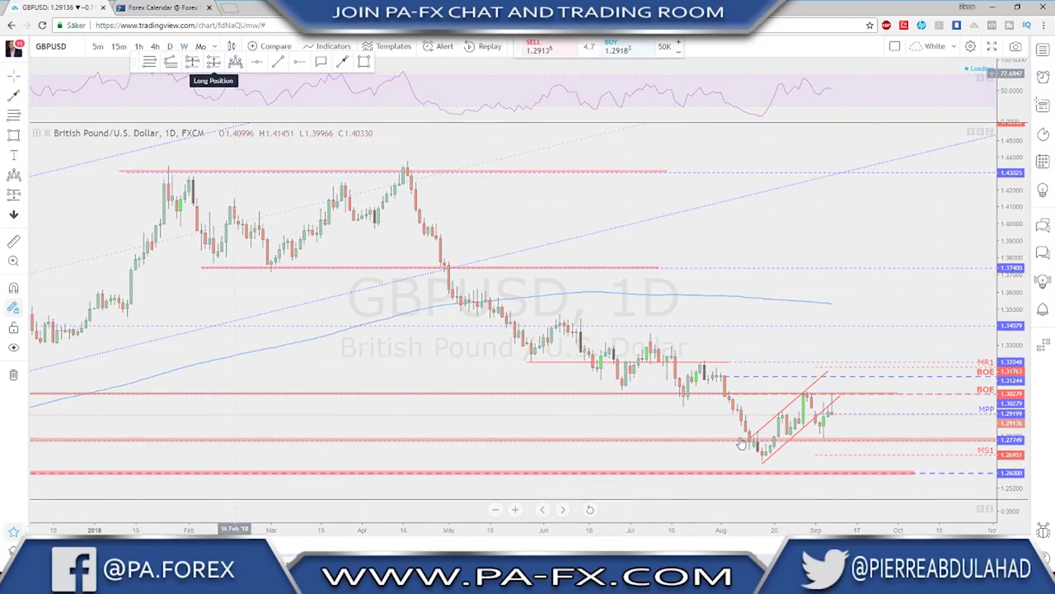
scroll(746, 408, "up", 2)
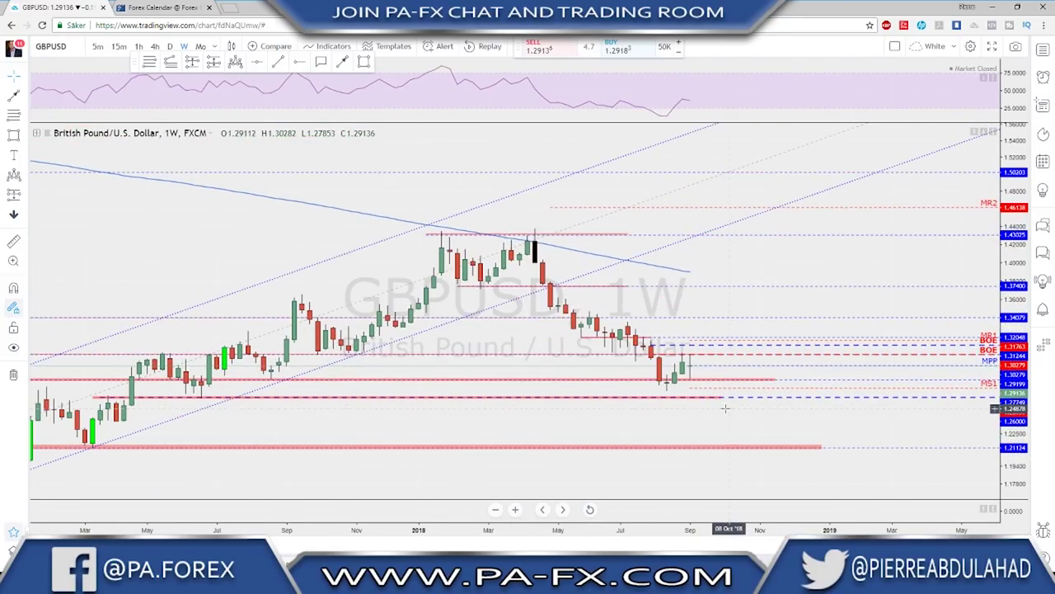
scroll(802, 411, "up", 2)
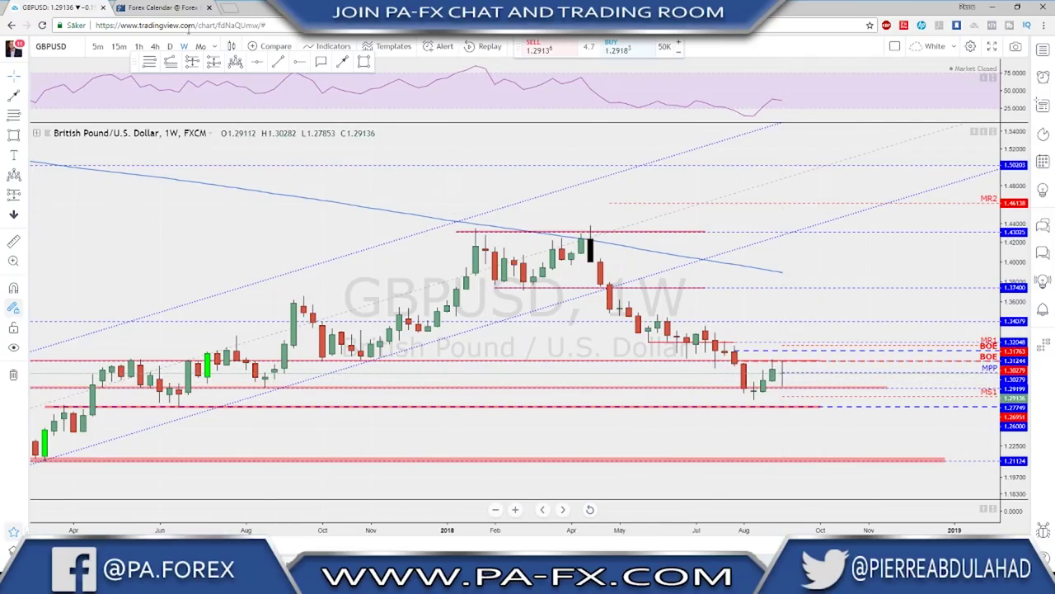
Set GBPUSD to the daily timeframe and examine the rising red channel between the 1.27749 support and the 1.30279 resistance
left_click(170, 47)
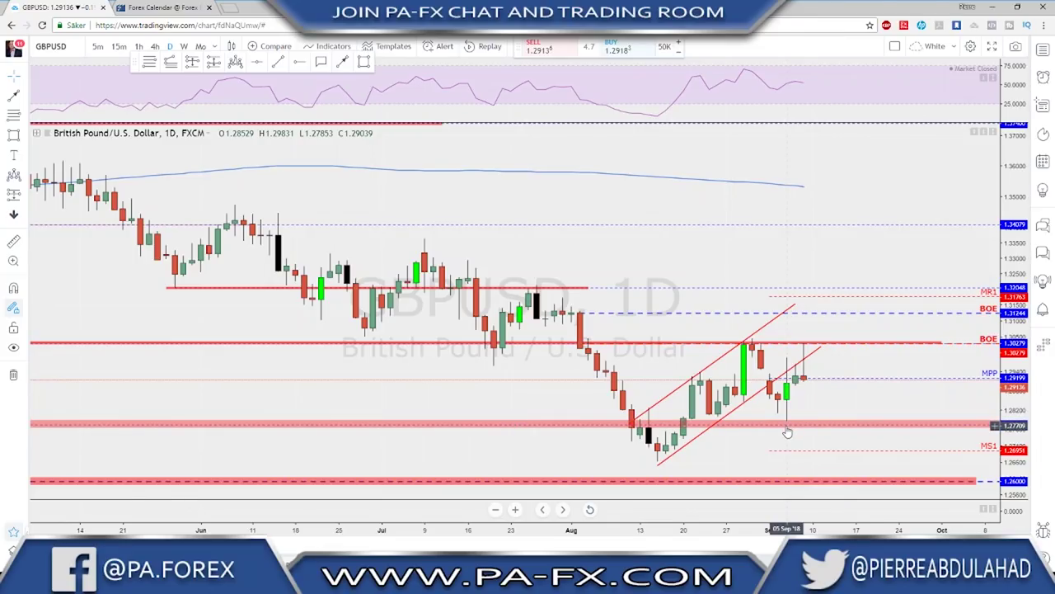
scroll(788, 433, "down", 8)
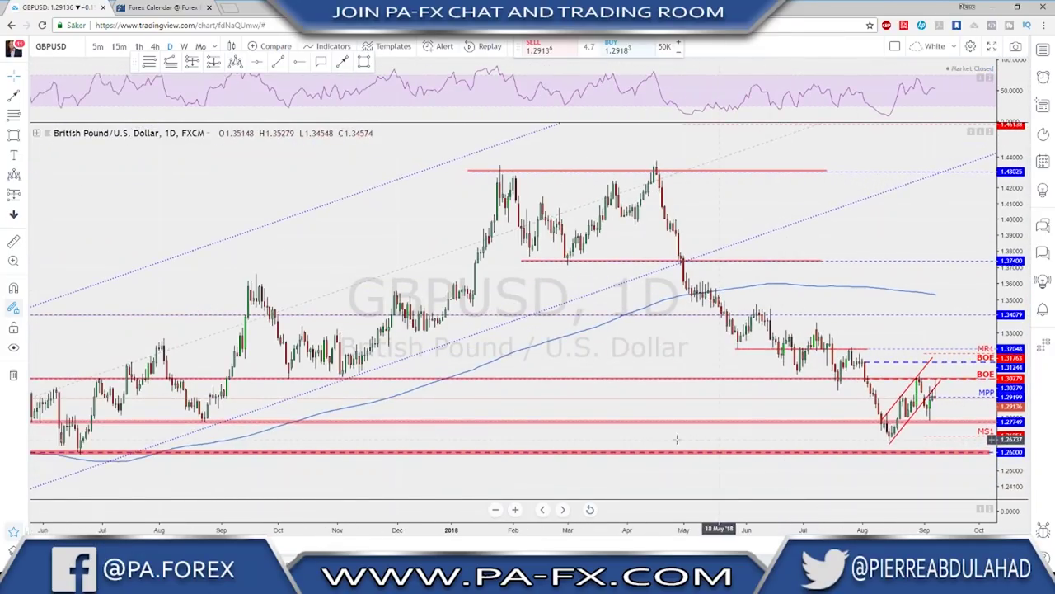
scroll(388, 428, "down", 4)
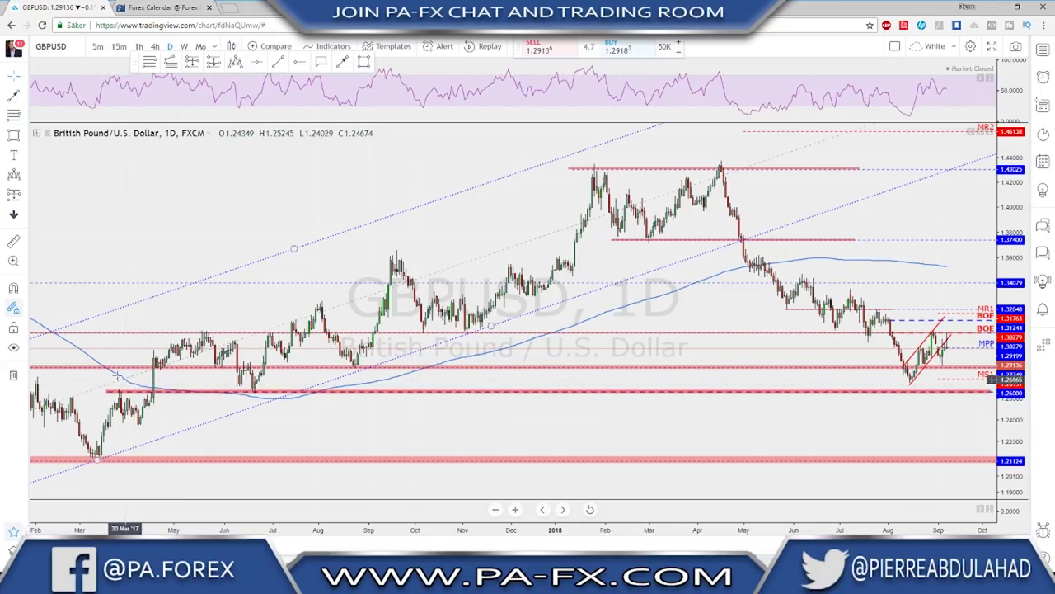
scroll(932, 403, "up", 5)
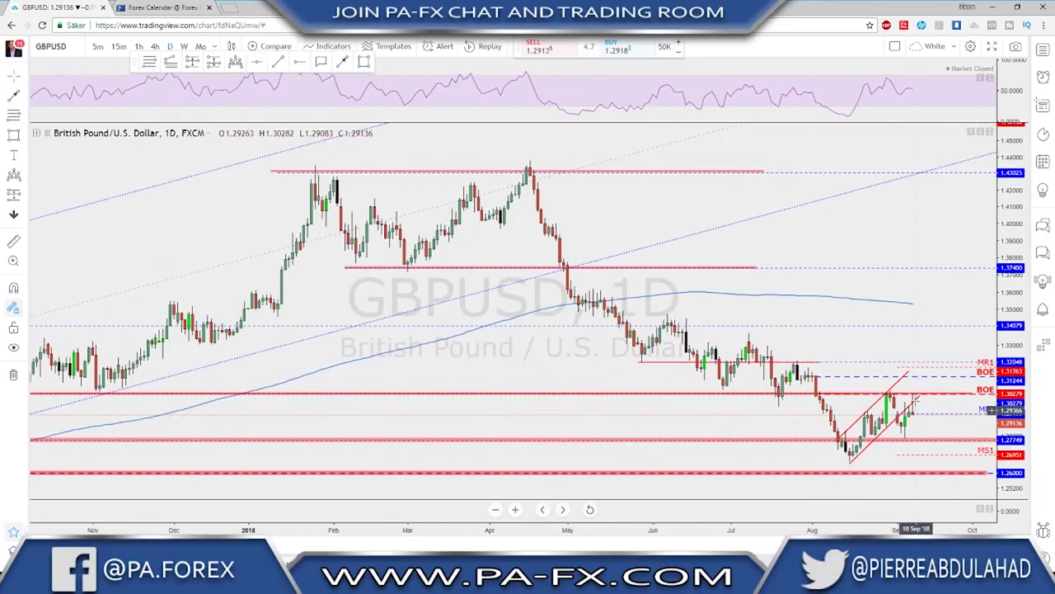
scroll(907, 401, "up", 2)
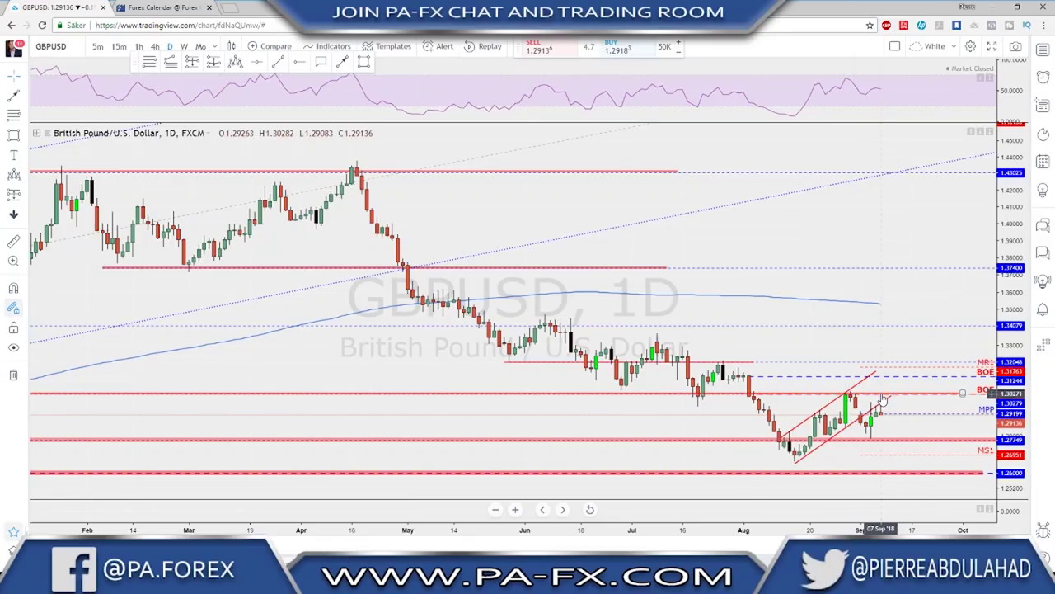
scroll(878, 404, "up", 2)
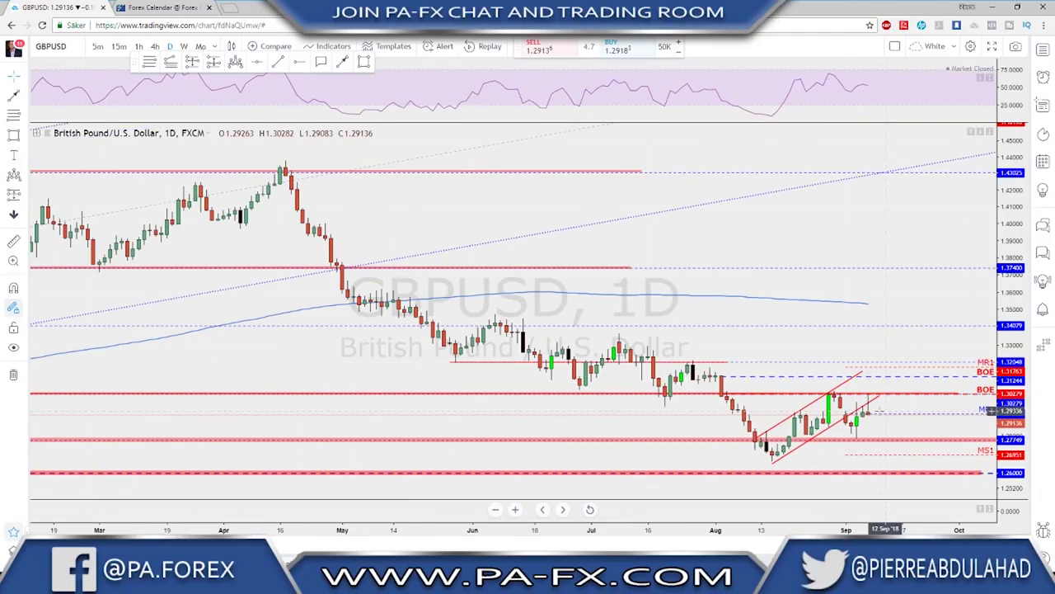
scroll(837, 406, "up", 1)
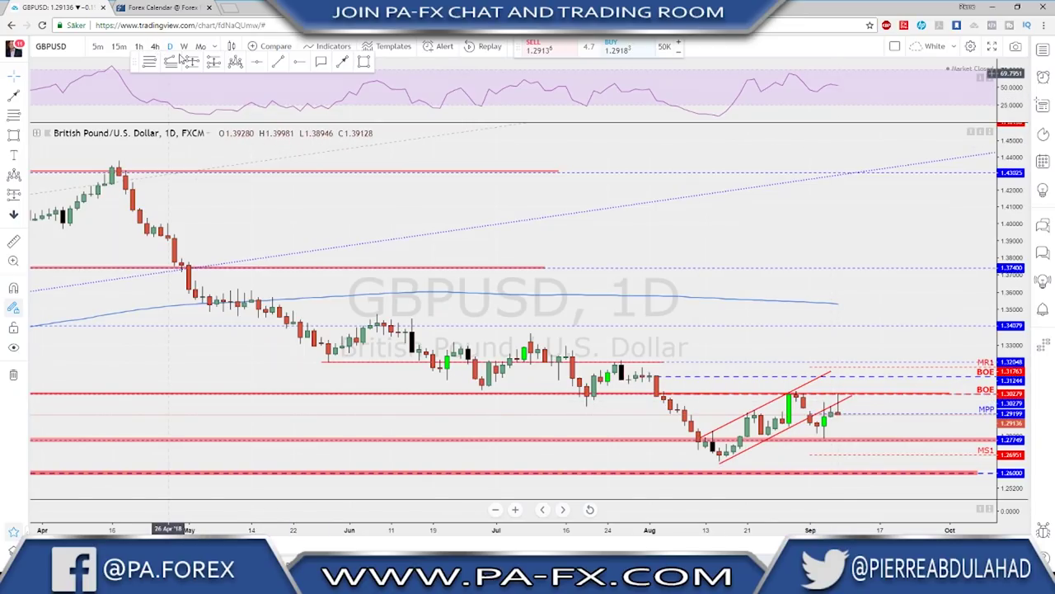
On the 4-hour GBPUSD chart, sketch a bearish arrow path from about 1.2921 to 1.2893, back to the monthly pivot and down to the 1.27749 support
left_click(155, 46)
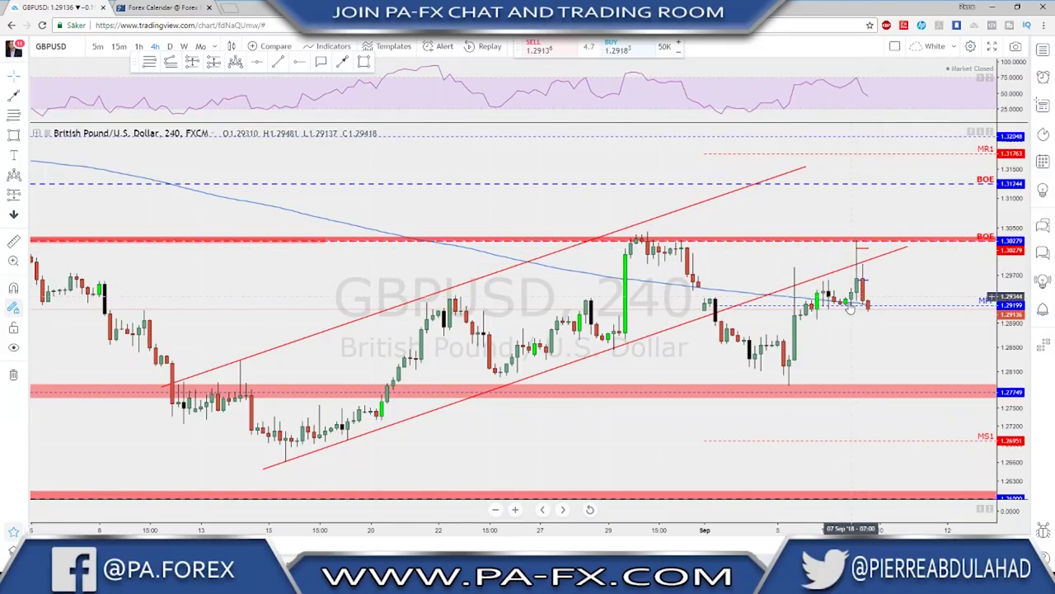
left_click(342, 62)
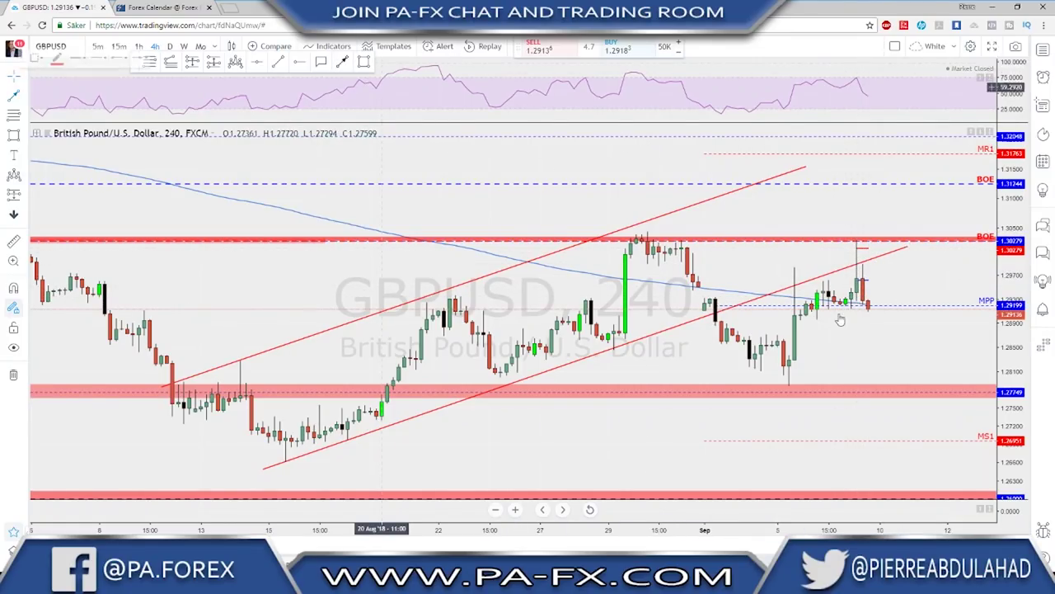
left_click(868, 304)
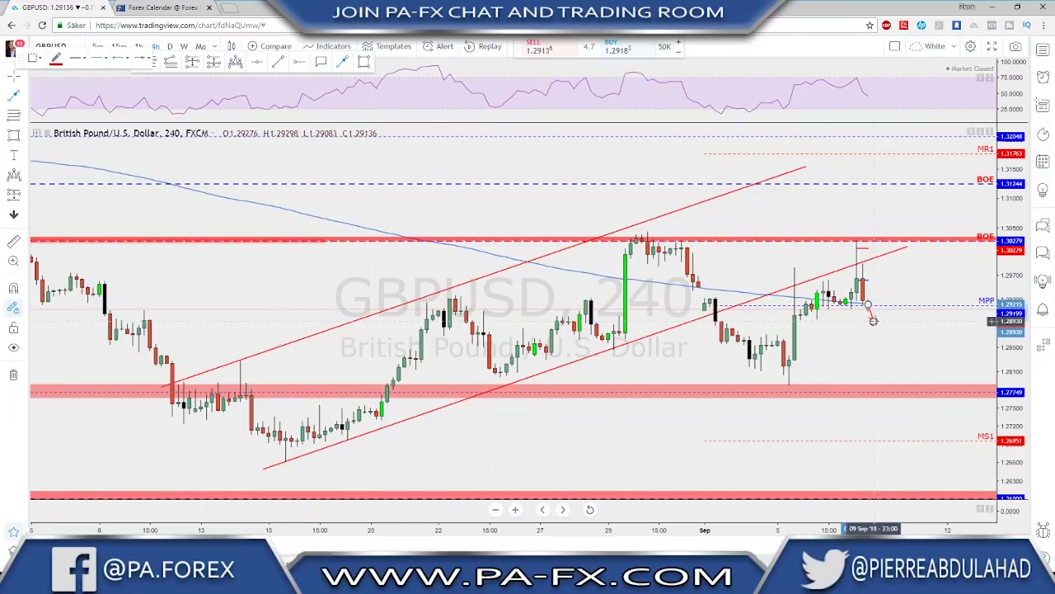
double_click(925, 392)
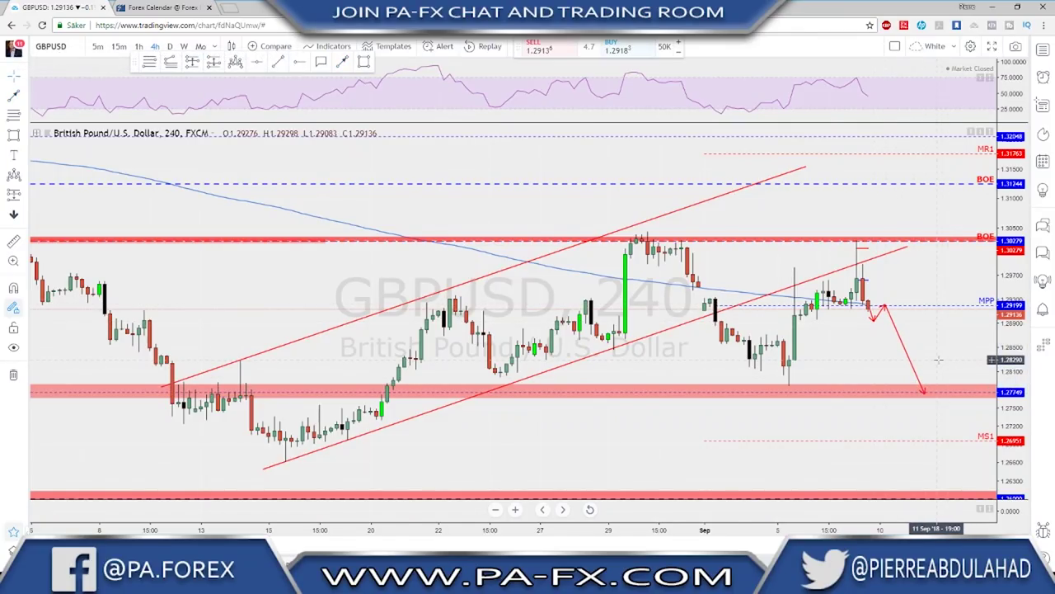
scroll(940, 360, "down", 2)
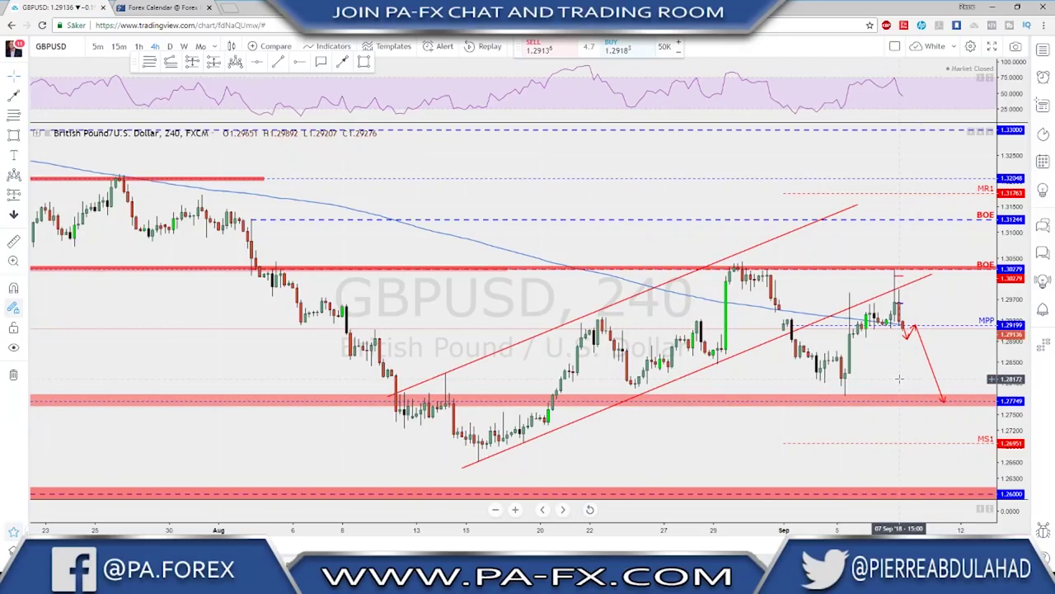
Switch to AUDUSD on the daily timeframe and examine the falling channel from the 0.81376 resistance to the latest candles
key("space")
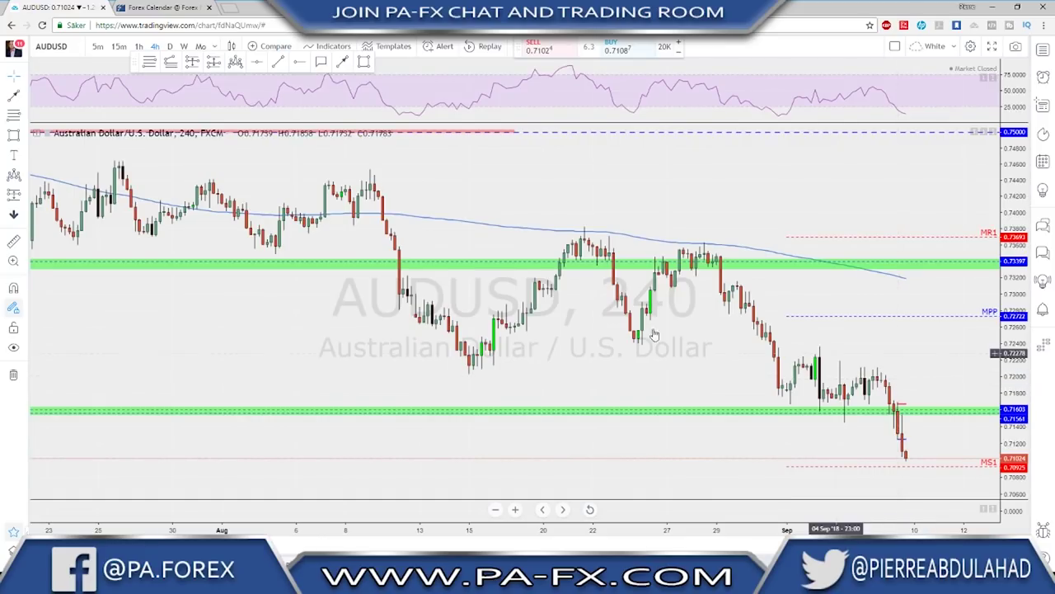
left_click(171, 46)
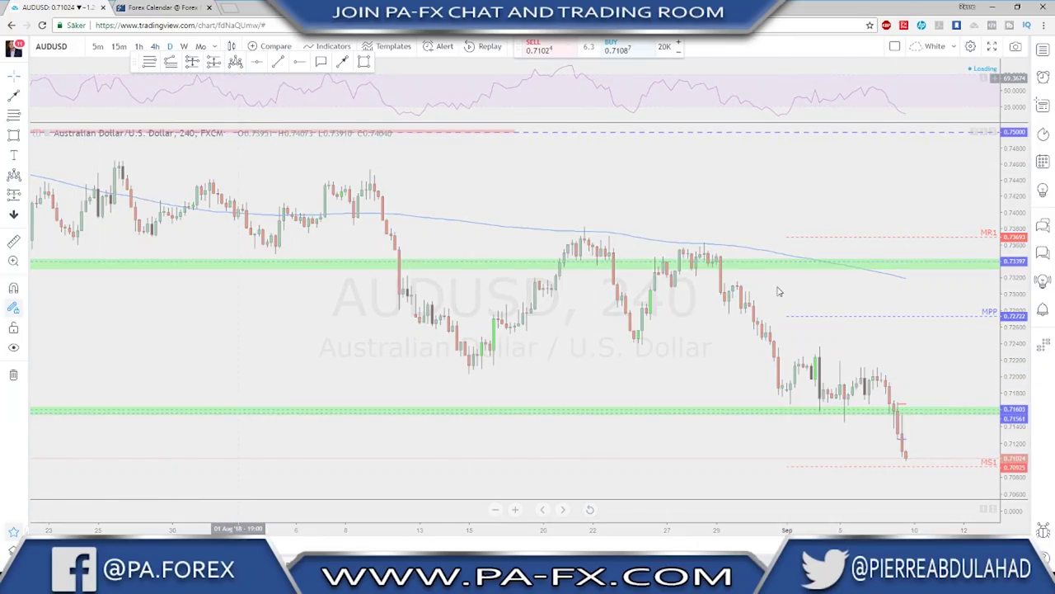
scroll(824, 316, "down", 2)
scroll(833, 314, "up", 4)
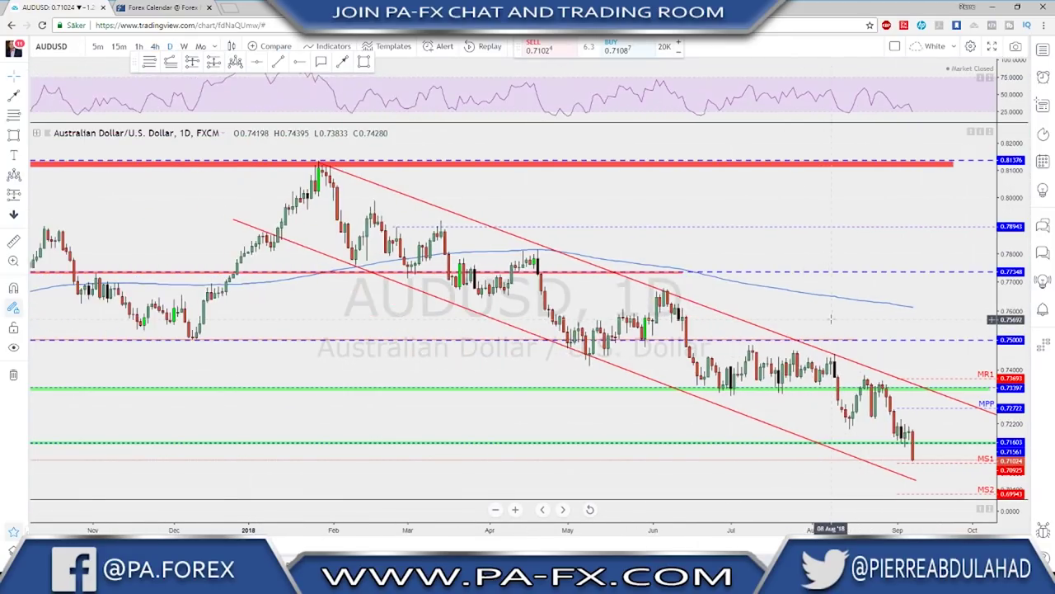
scroll(836, 312, "down", 1)
scroll(829, 318, "down", 1)
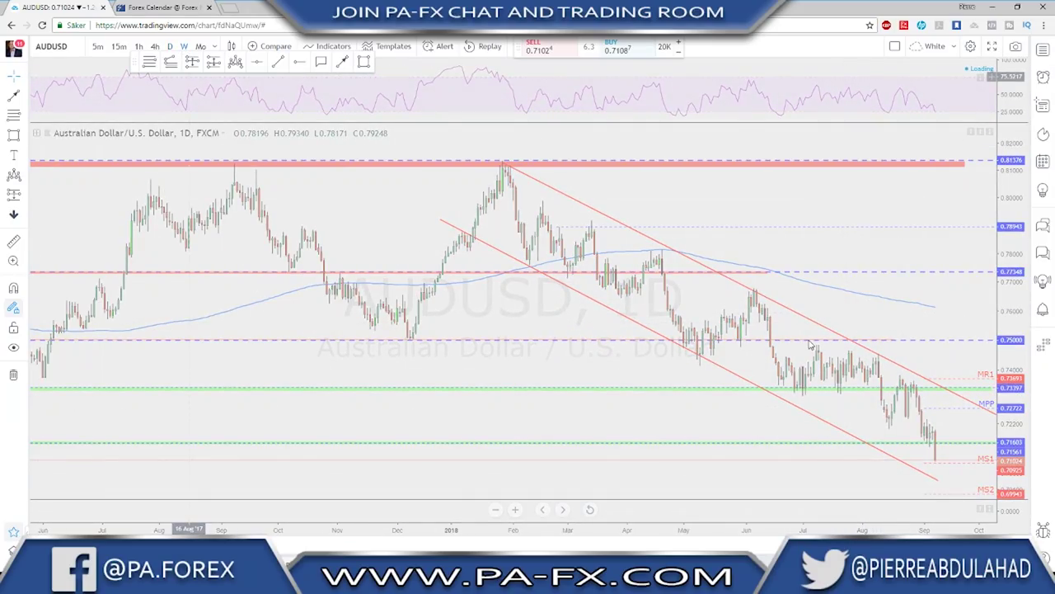
Set AUDUSD to the weekly timeframe and examine the earlier lows around the 0.71603 and 0.69169 support levels
left_click(183, 46)
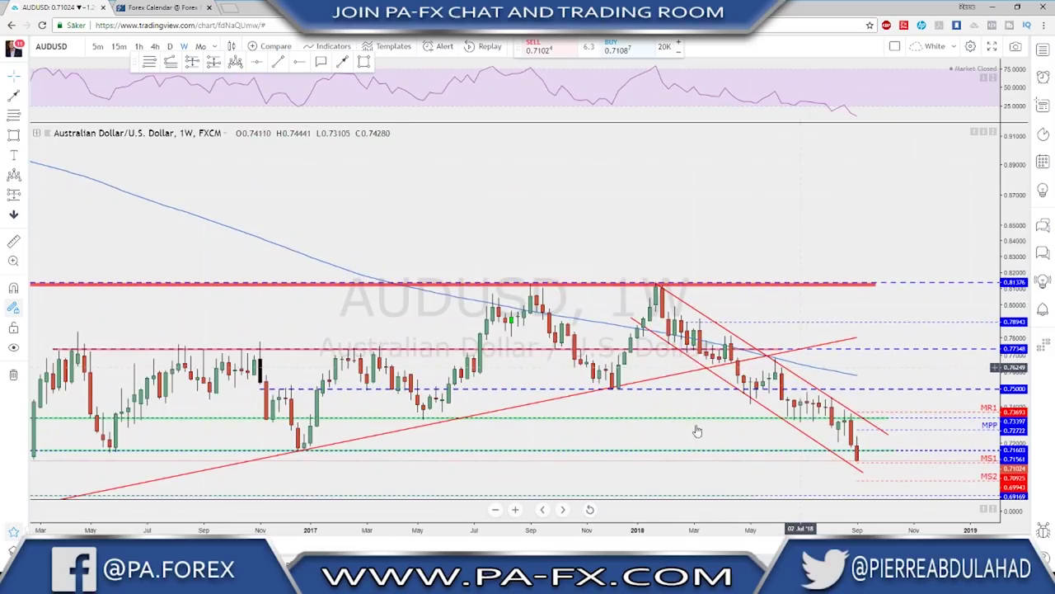
scroll(674, 429, "up", 2)
left_click_drag(771, 414, 811, 417)
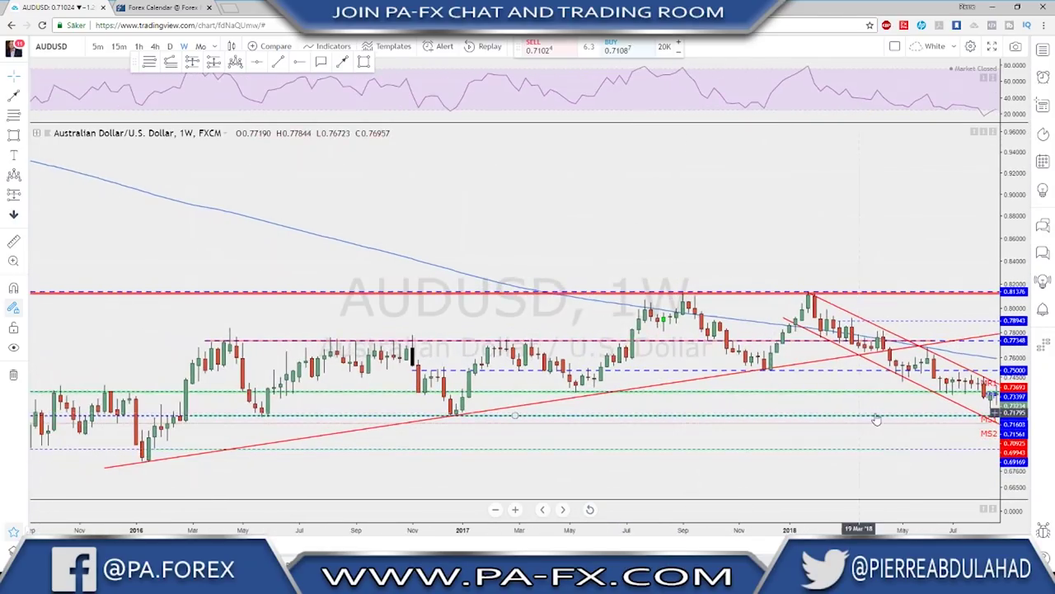
scroll(784, 440, "down", 2)
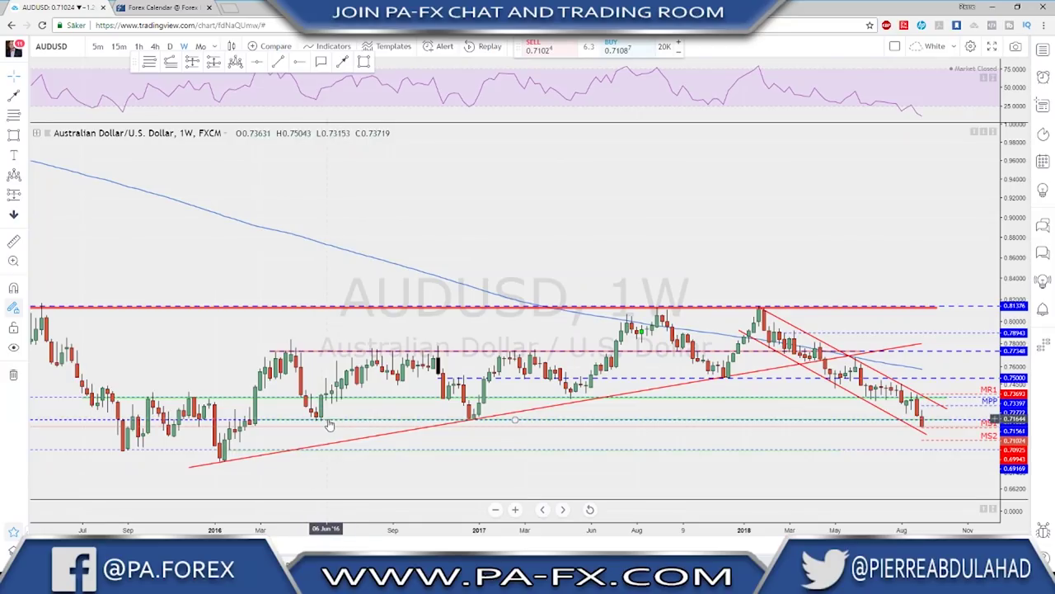
scroll(334, 417, "down", 1)
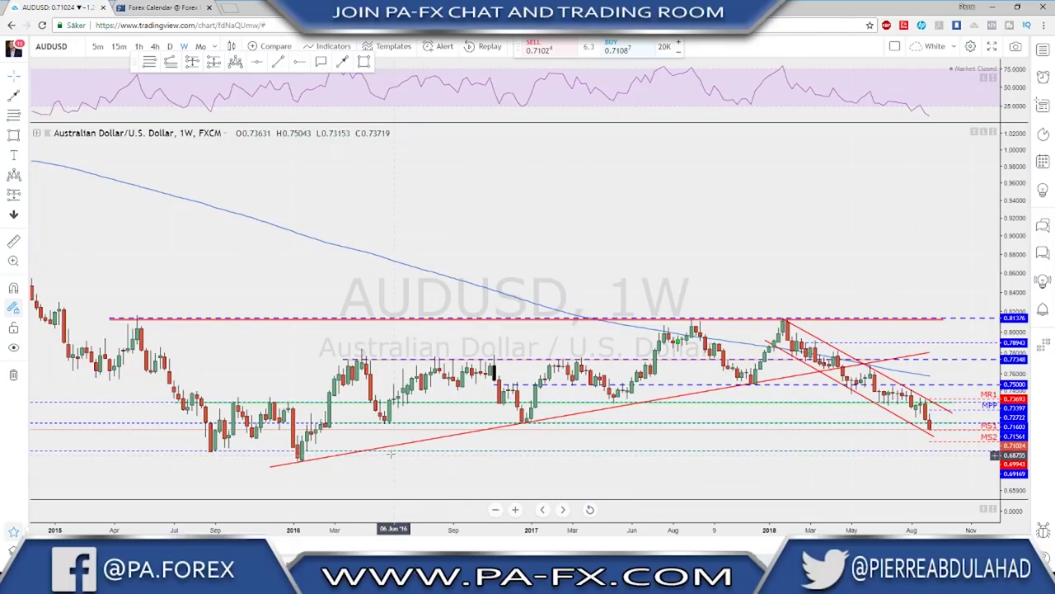
Return AUDUSD to the daily timeframe and examine the latest candles between the 0.71603 level and the lower channel line
left_click(170, 47)
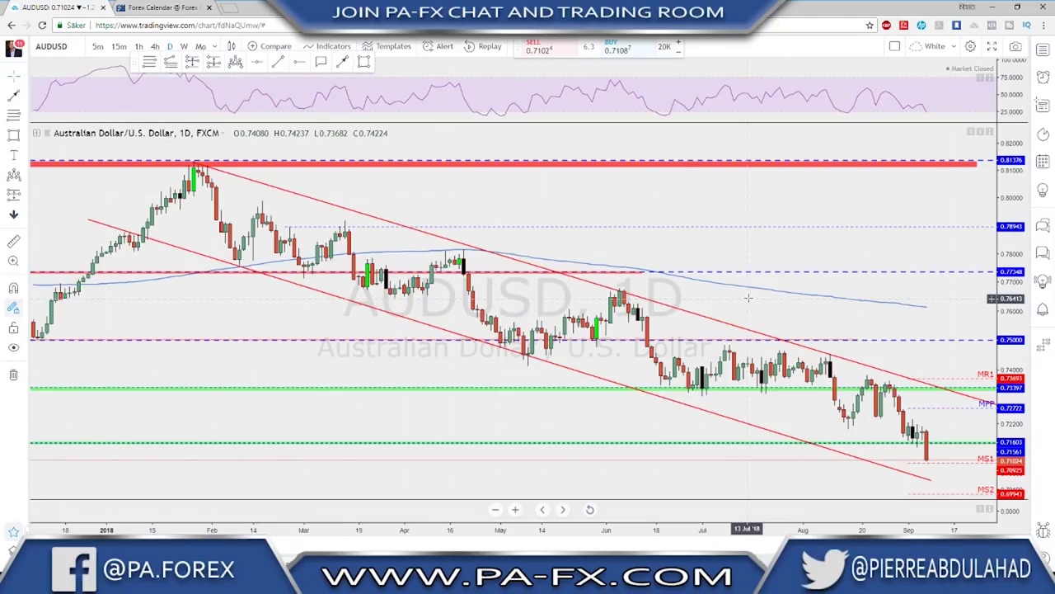
scroll(871, 306, "down", 4)
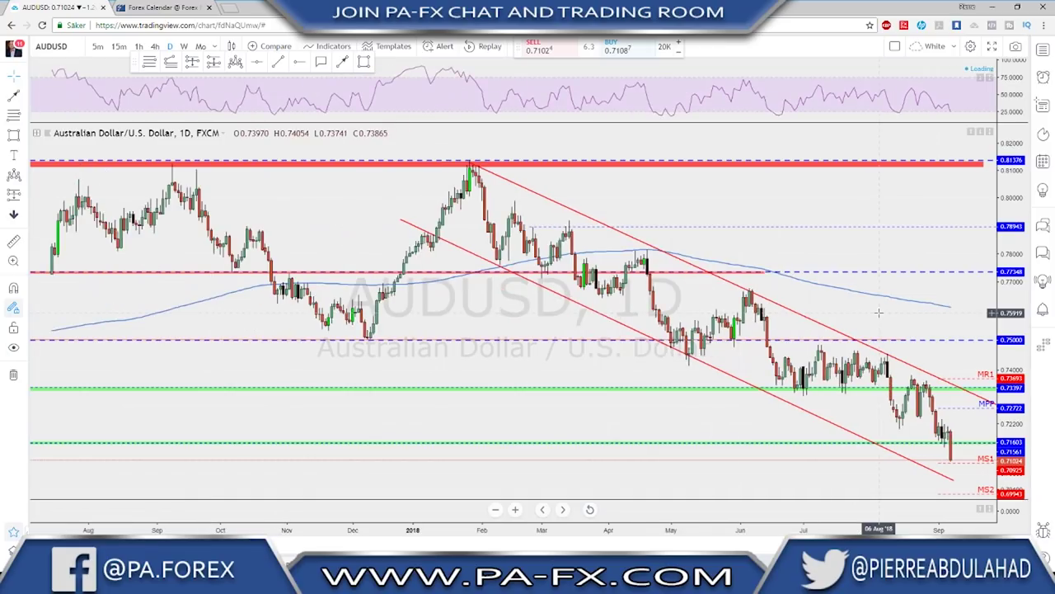
scroll(873, 312, "up", 1)
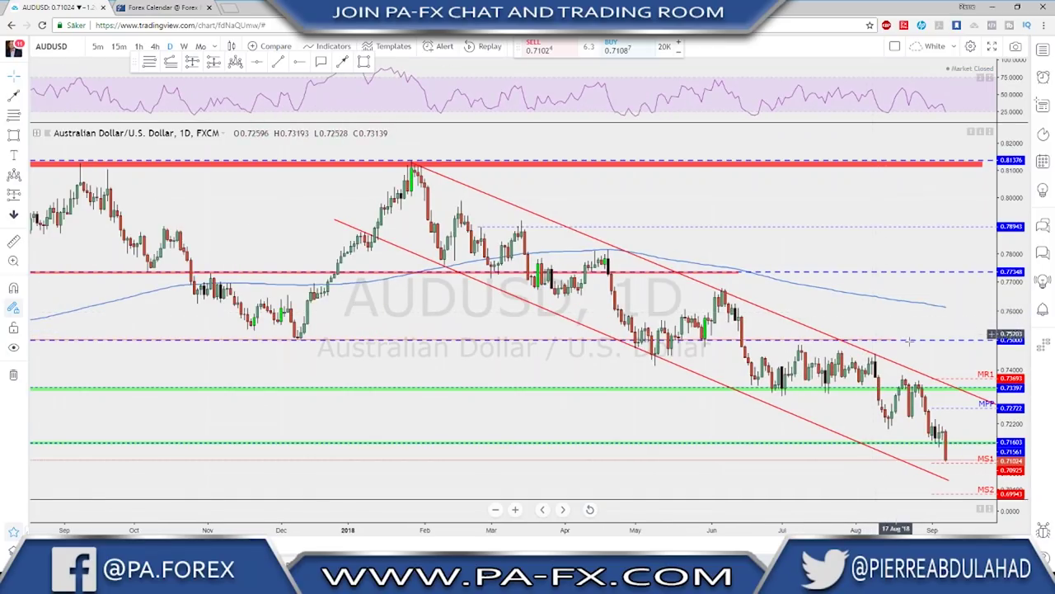
scroll(844, 334, "right", 3)
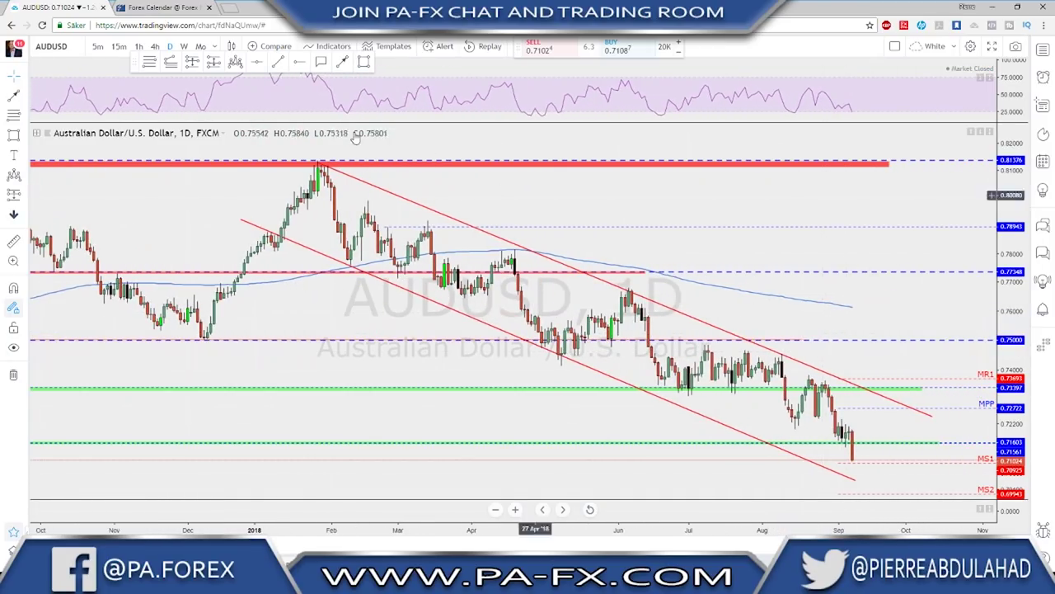
On the 4-hour AUDUSD chart, sketch an arrow path from about 0.7102 up to the green zone at 0.7162 and down to about 0.7073
left_click(155, 47)
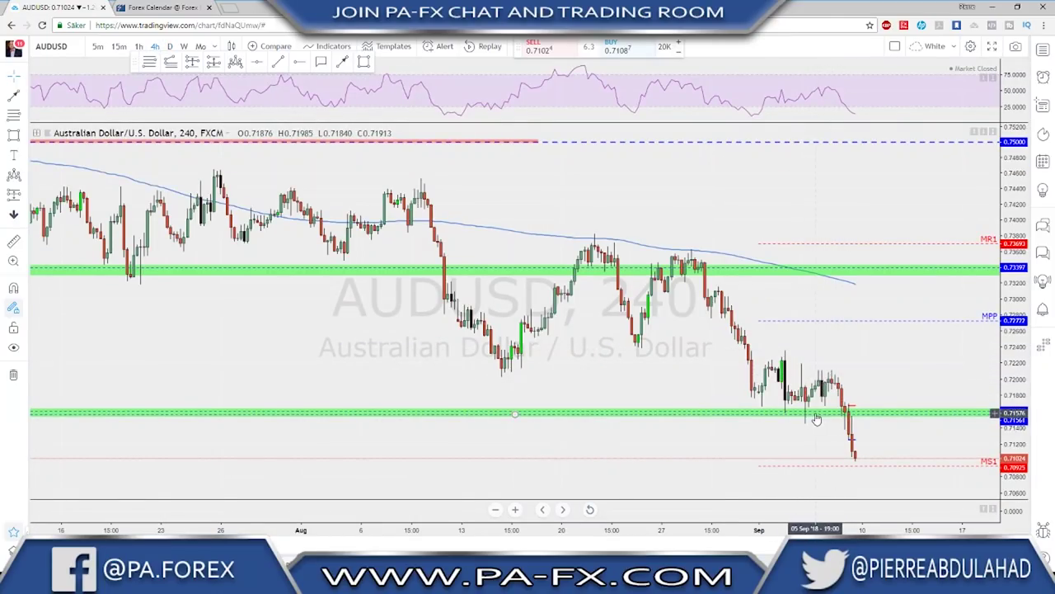
left_click(343, 62)
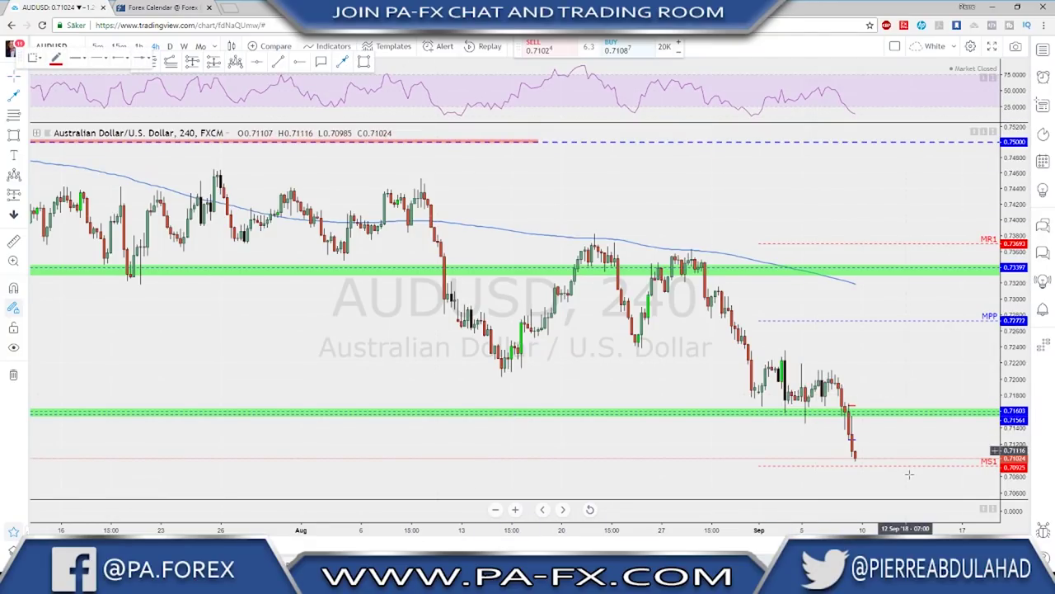
left_click(859, 457)
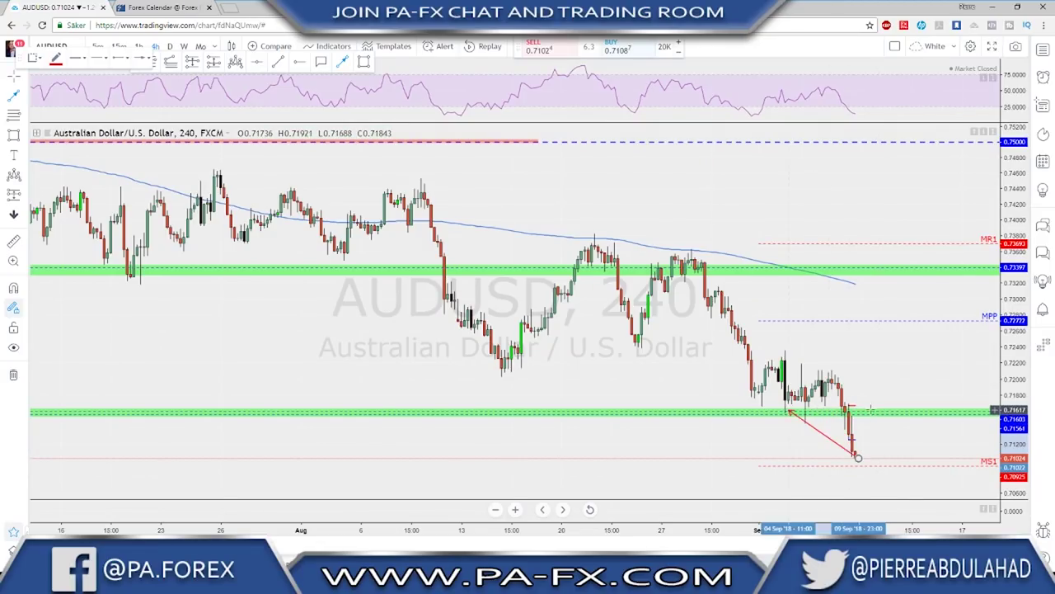
left_click(879, 410)
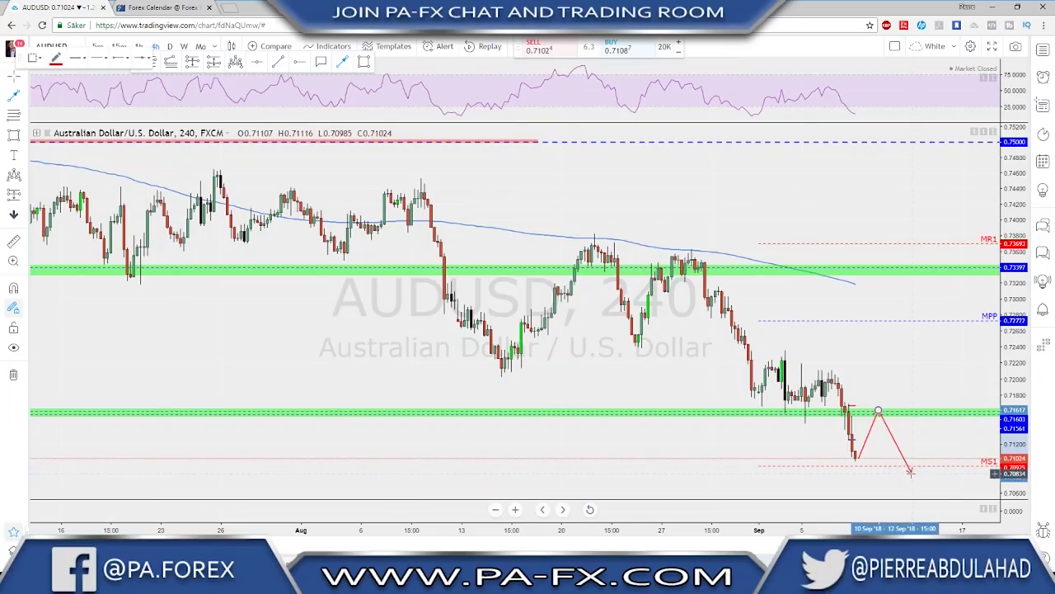
left_click(912, 482)
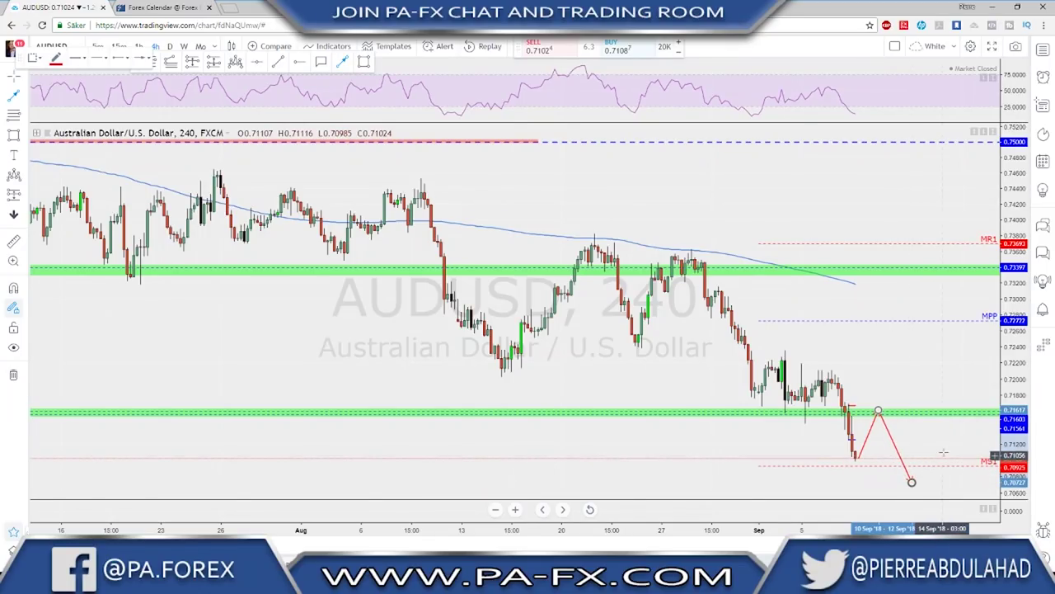
scroll(624, 276, "down", 1)
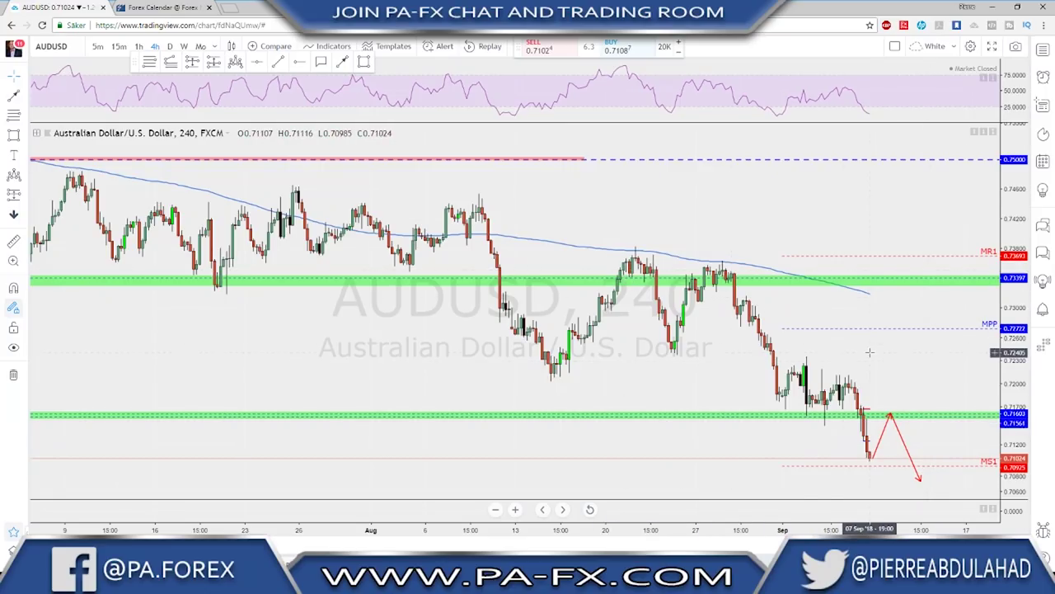
left_click(891, 414)
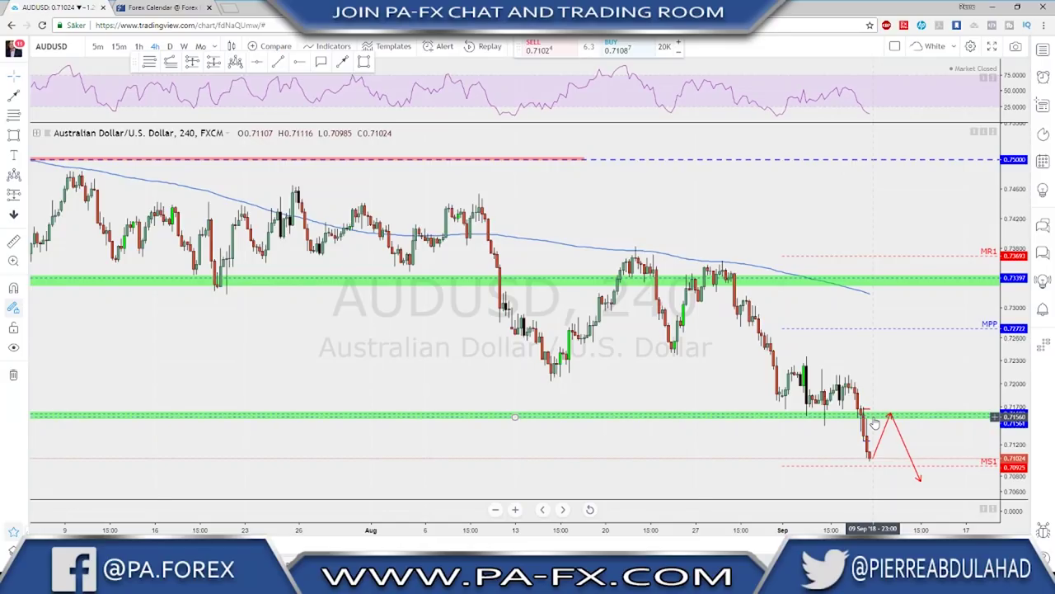
scroll(882, 412, "up", 1)
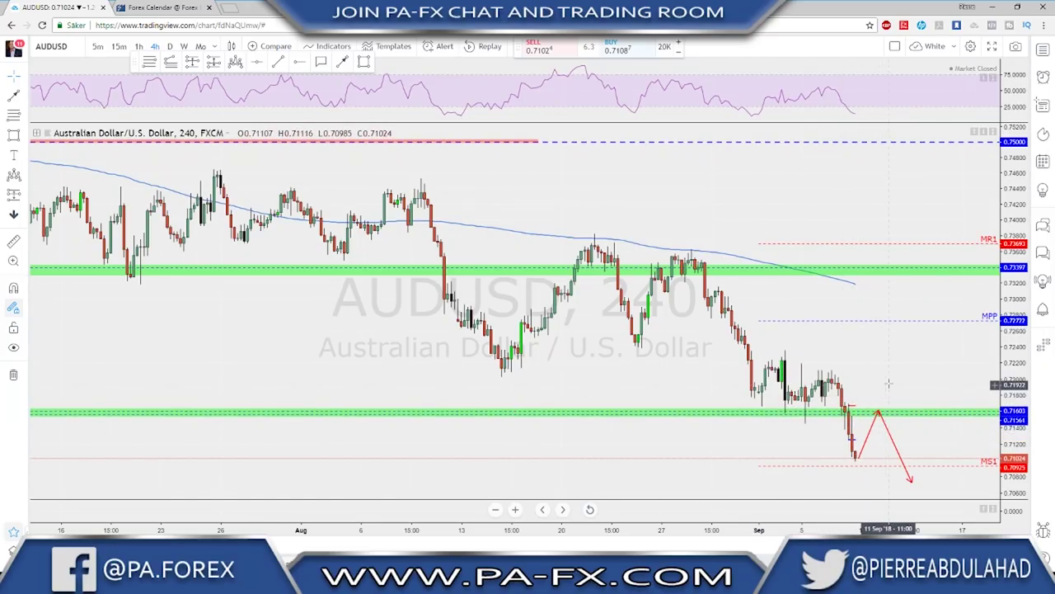
On the daily USDJPY chart, sketch arrow paths down to 110.000 and up to about 110.55, and up to about 111.83 and down to about 111.57
key("Down")
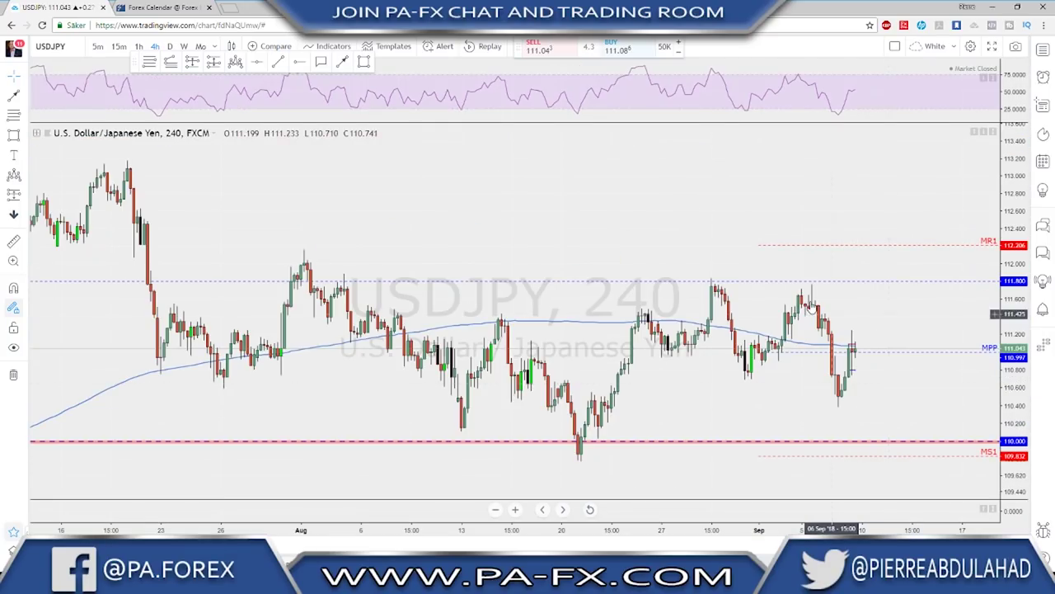
left_click(172, 47)
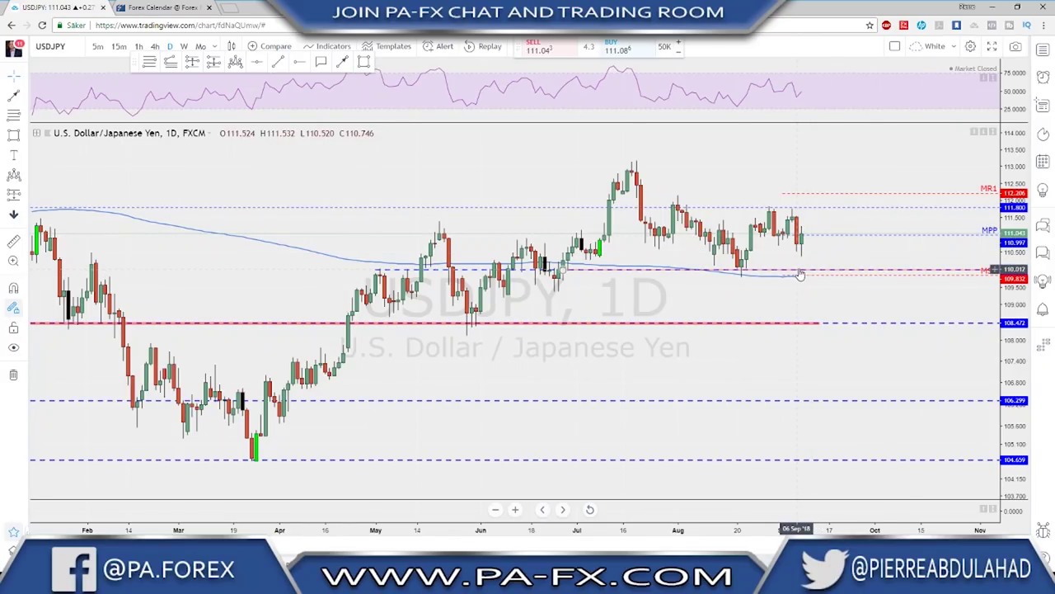
left_click(342, 62)
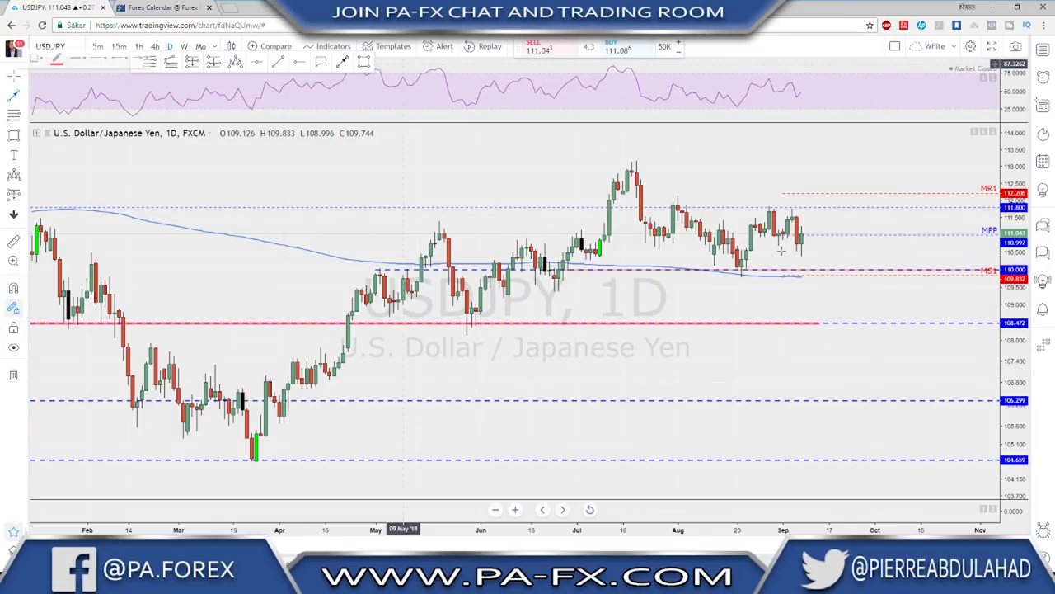
mouse_move(805, 234)
left_mouse_down()
mouse_move(823, 268)
mouse_move(834, 252)
left_mouse_up()
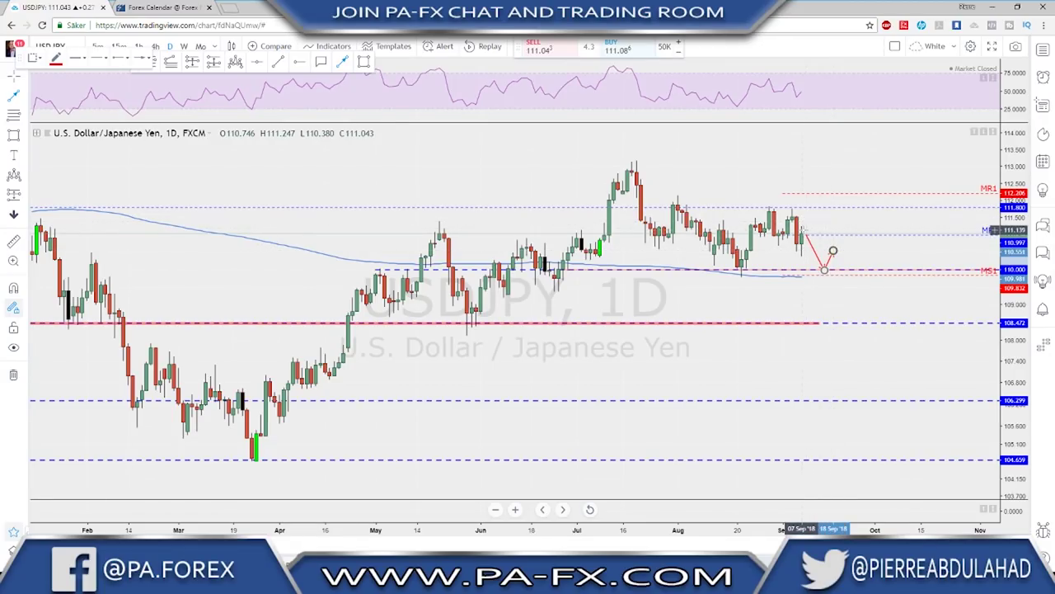
left_click_drag(803, 230, 810, 206)
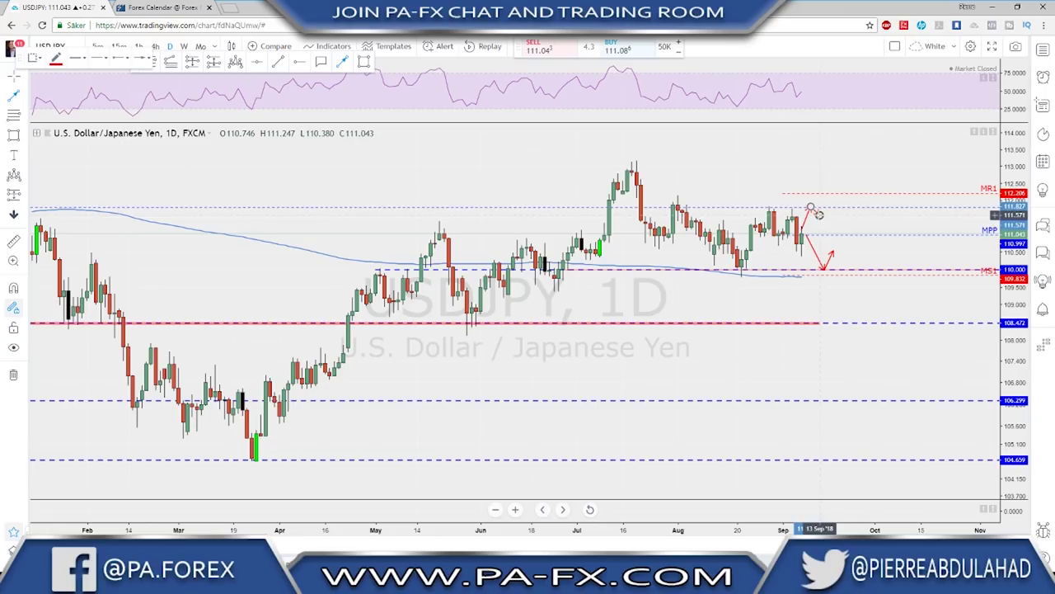
left_click(818, 215)
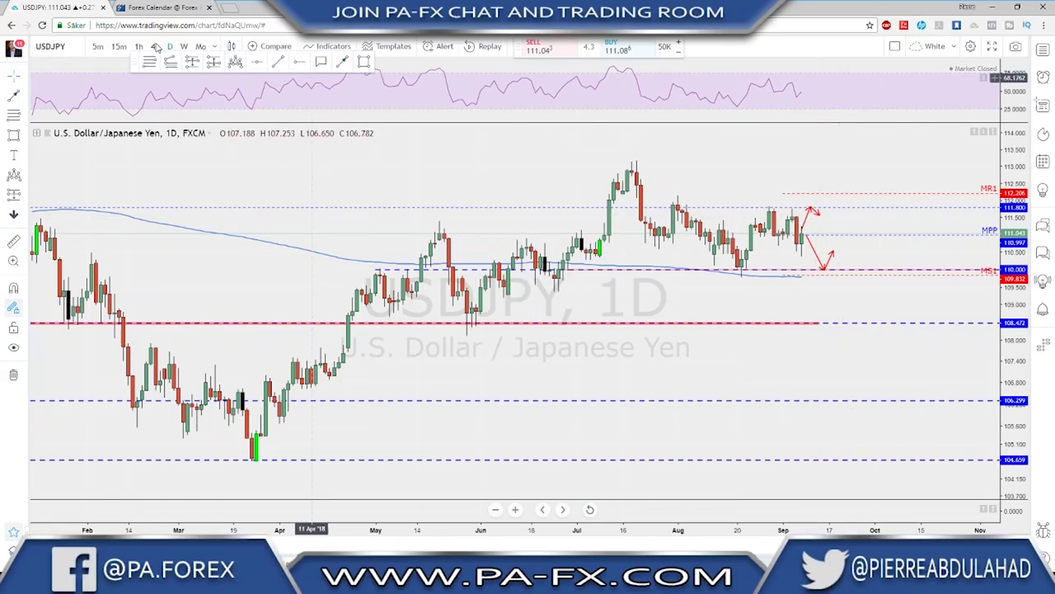
Set USDJPY to the 4-hour timeframe and delete the four scenario arrows beside the latest candles
left_click(157, 47)
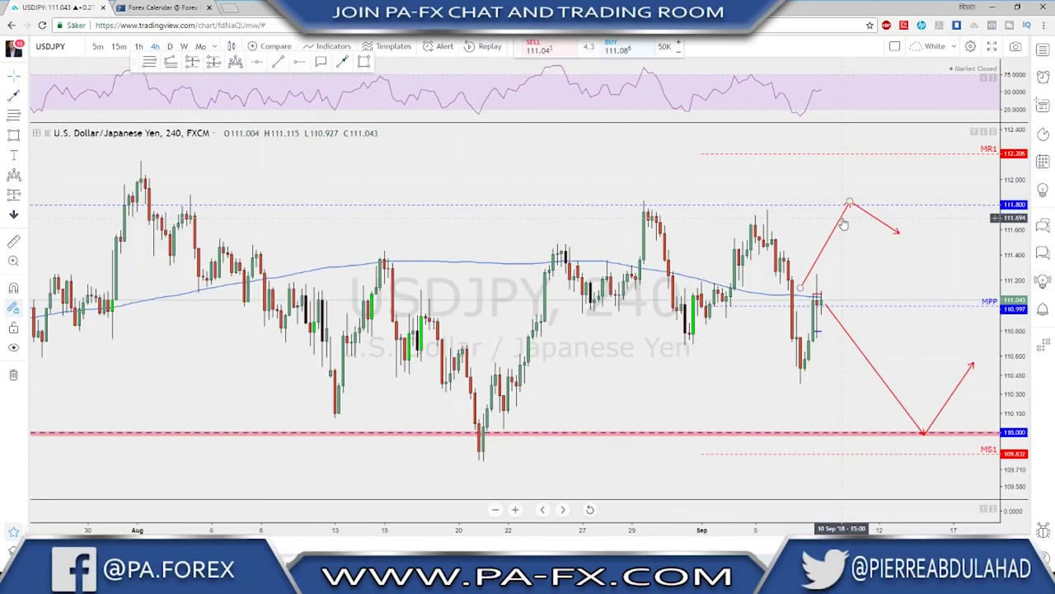
left_click(843, 225)
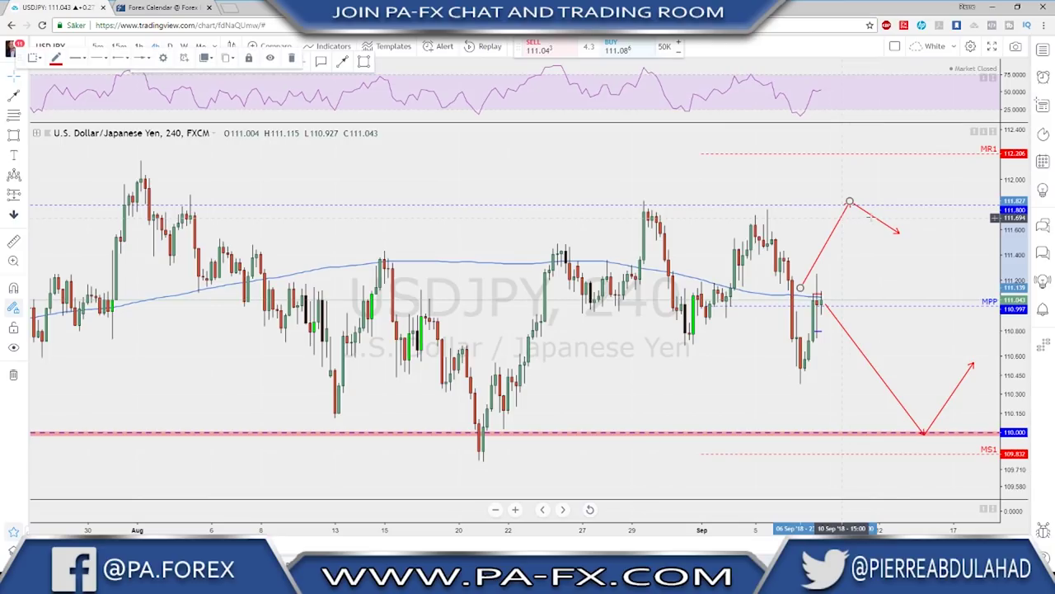
key("Delete")
left_click(873, 217)
key("Delete")
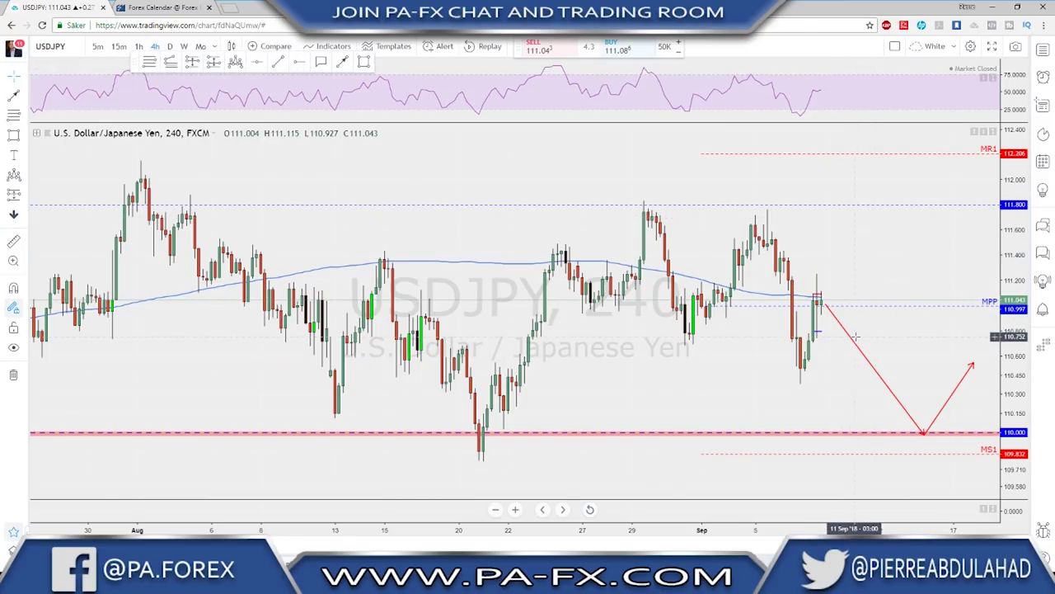
left_click(874, 369)
key("Delete")
left_click(954, 394)
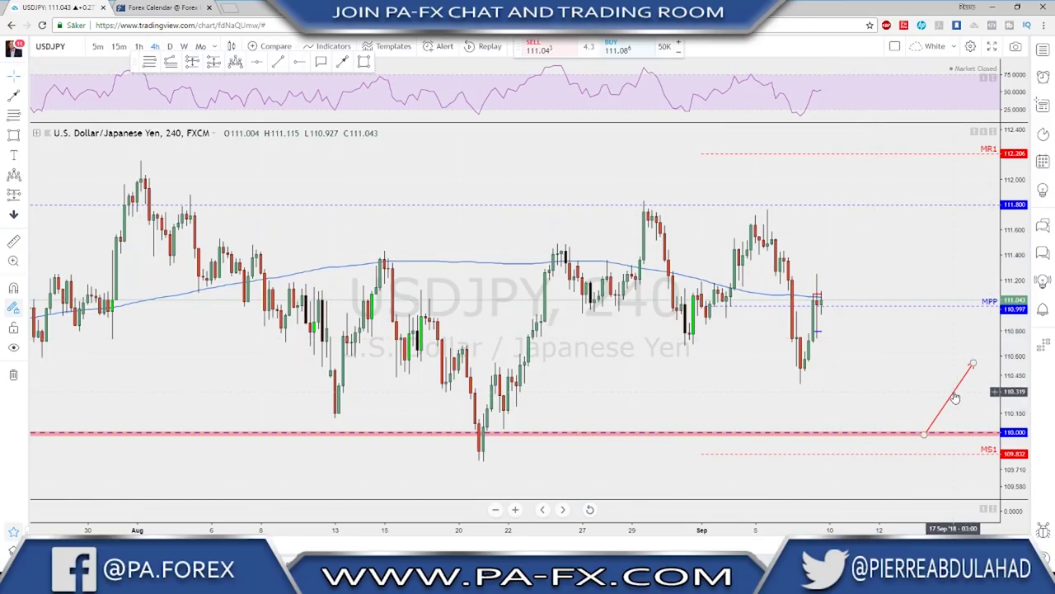
key("Delete")
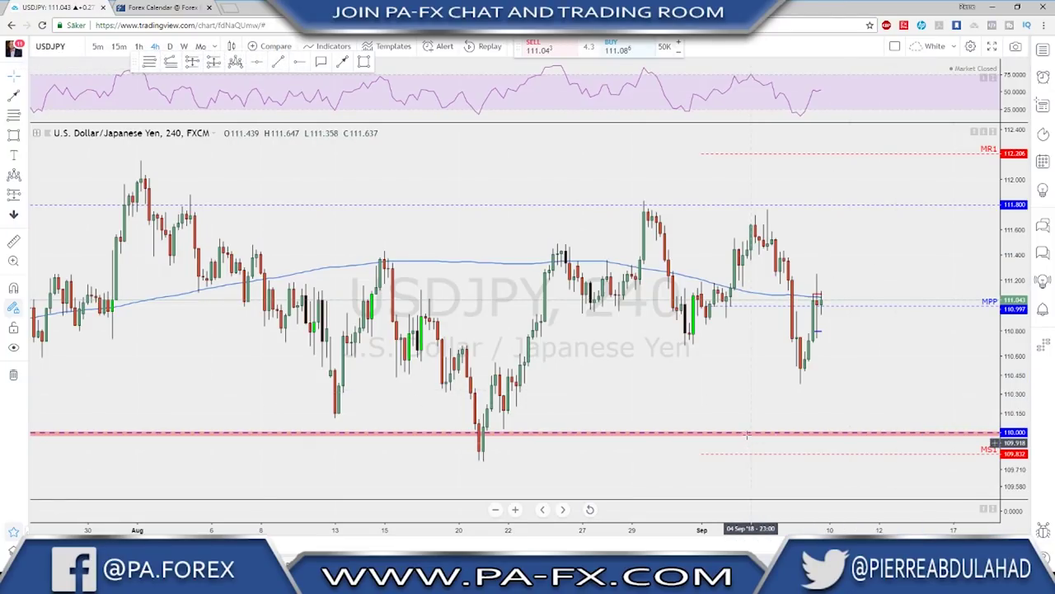
Sketch short arrows from the latest 4-hour USDJPY candle down to about 110.50 and up to about 111.53, and remove both
scroll(751, 437, "down", 2)
scroll(655, 446, "down", 1)
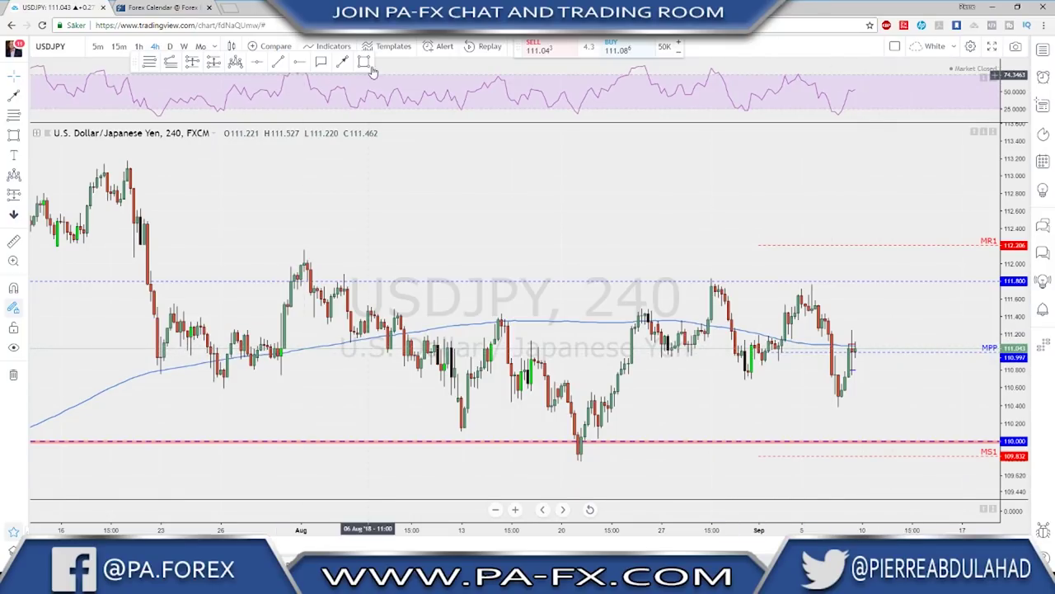
left_click(343, 63)
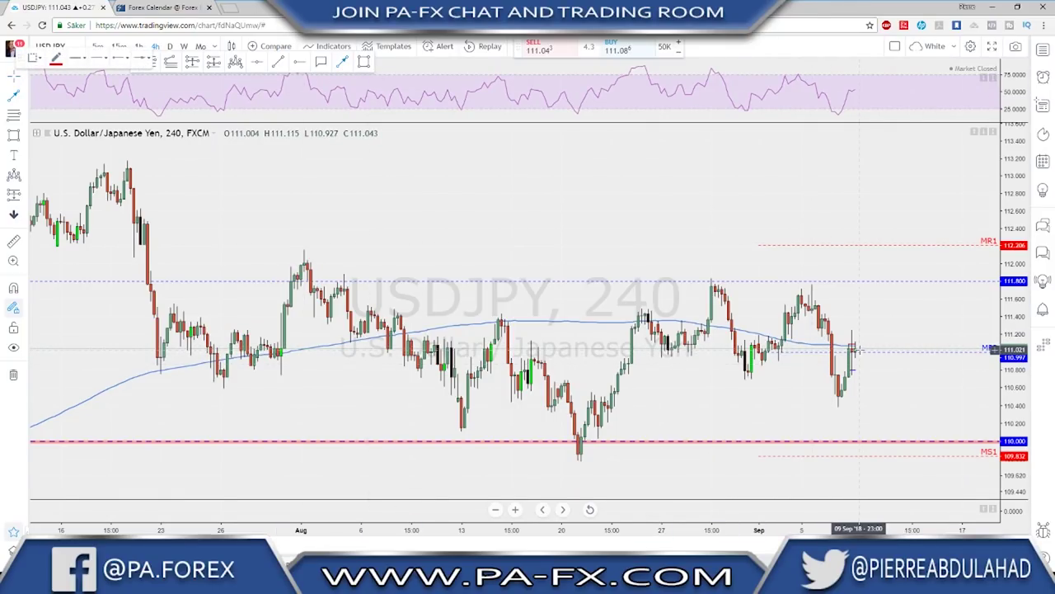
left_click_drag(861, 353, 880, 396)
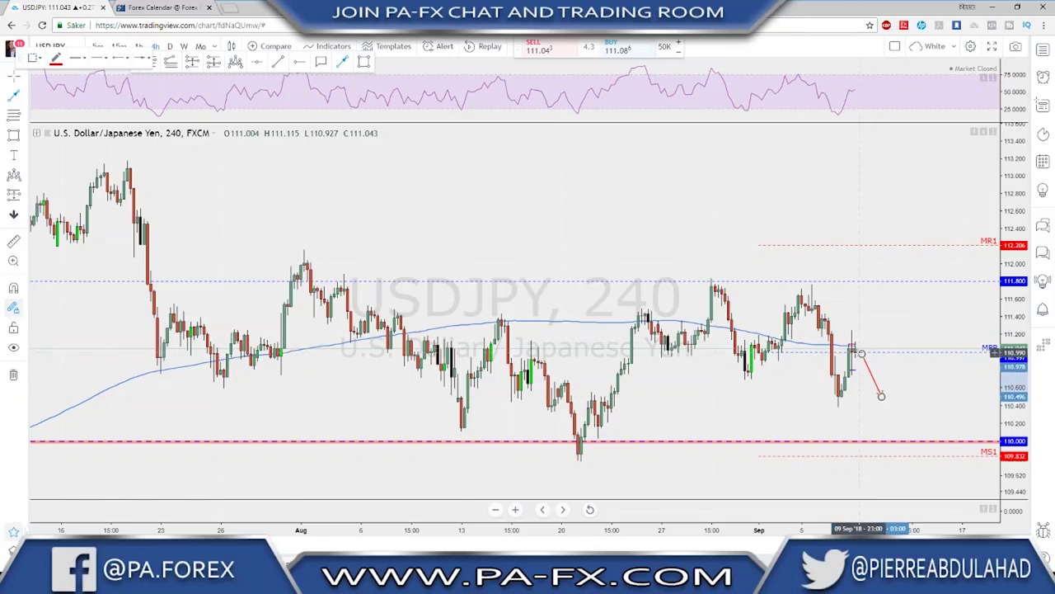
left_click_drag(860, 351, 881, 306)
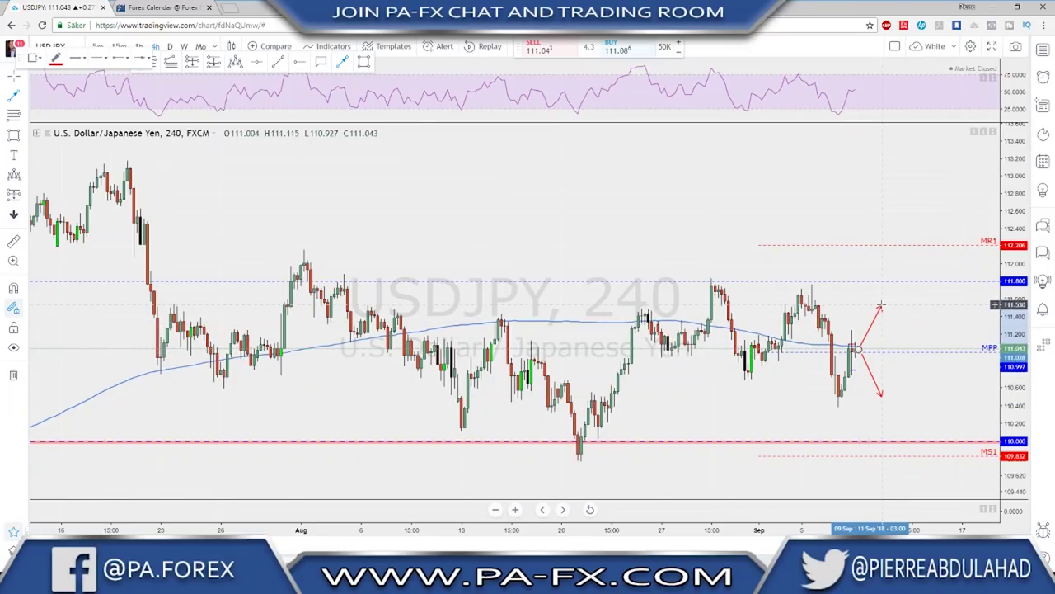
key("ctrl+z")
left_click(870, 371)
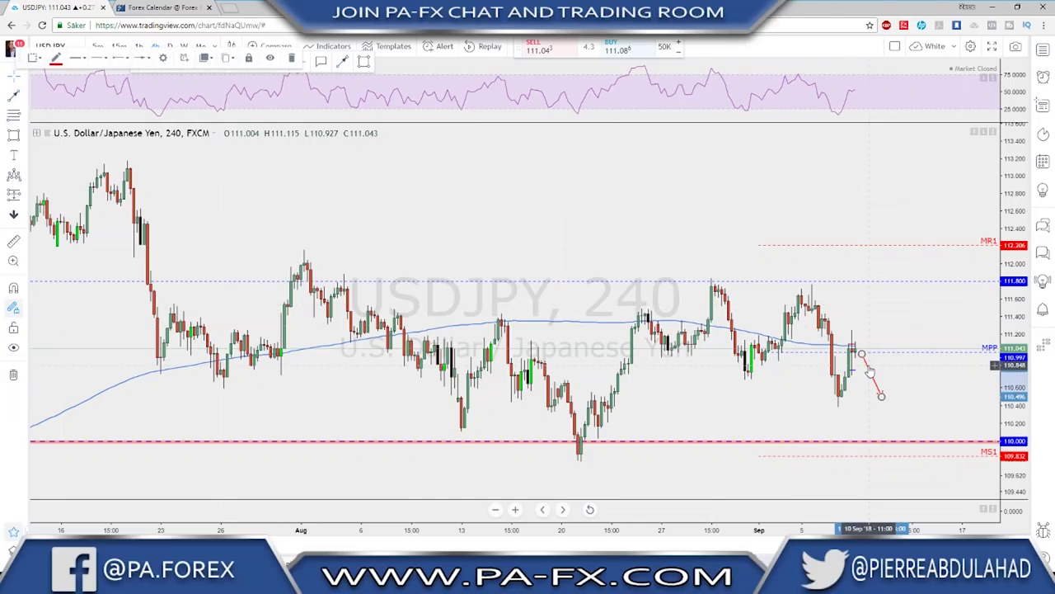
key("Delete")
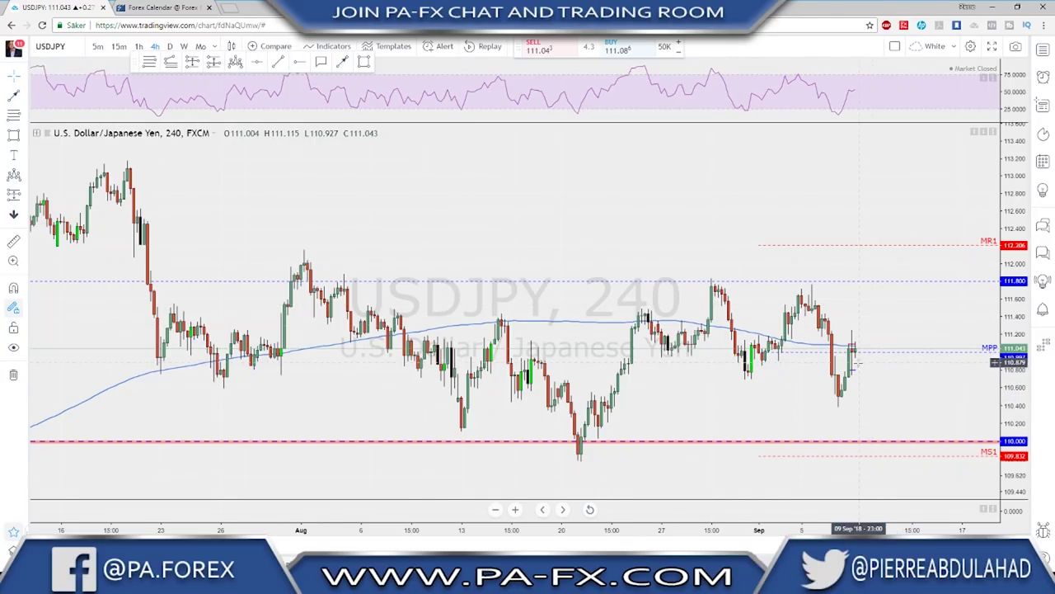
Sketch an arrow path from the latest USDJPY candle down to the 110.000 level and back up to about 110.40
scroll(841, 367, "down", 1)
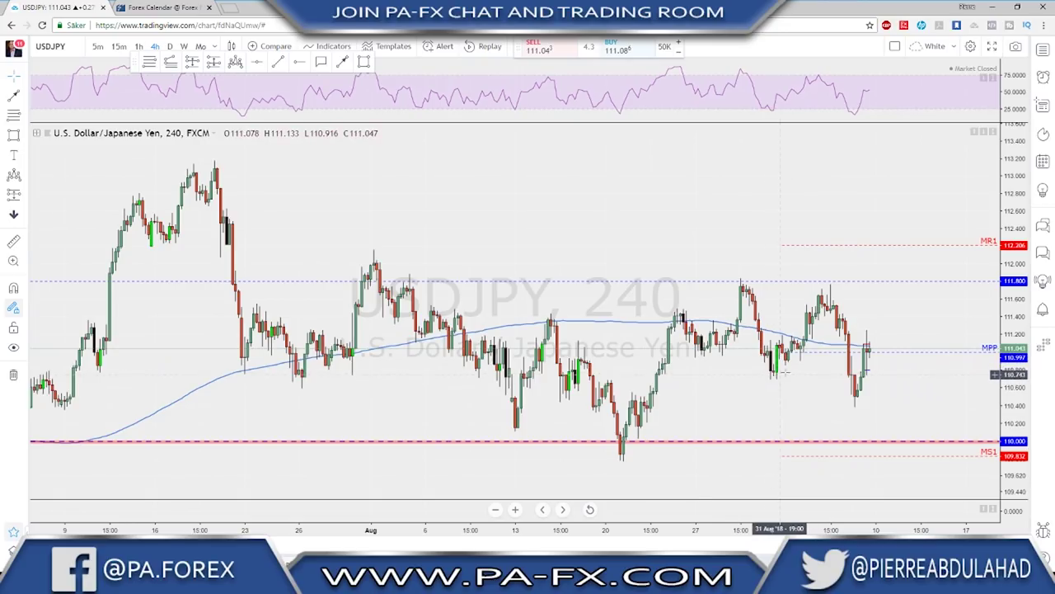
scroll(884, 378, "up", 1)
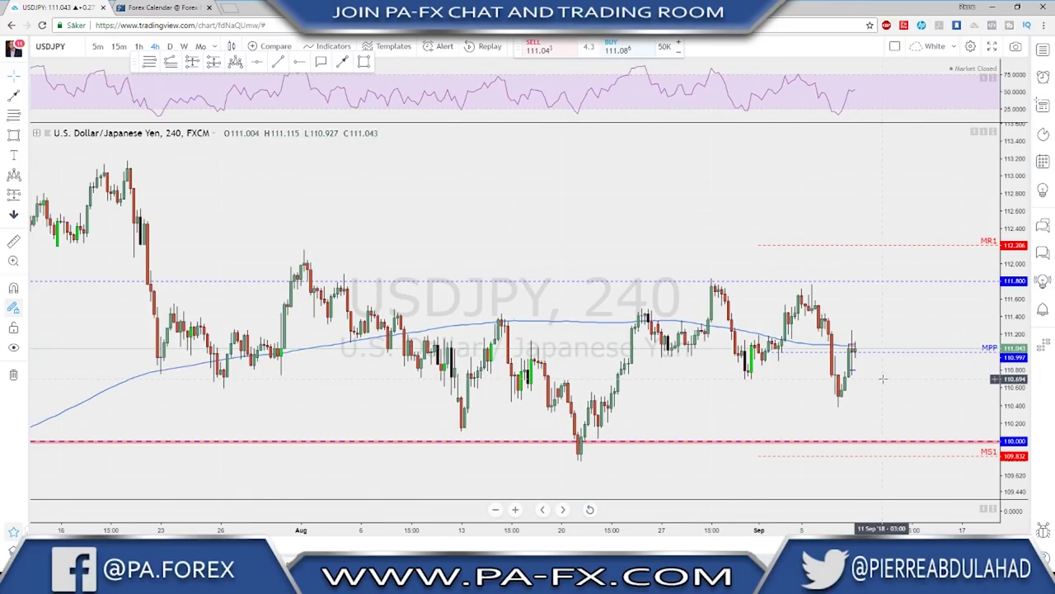
left_click_drag(883, 379, 851, 385)
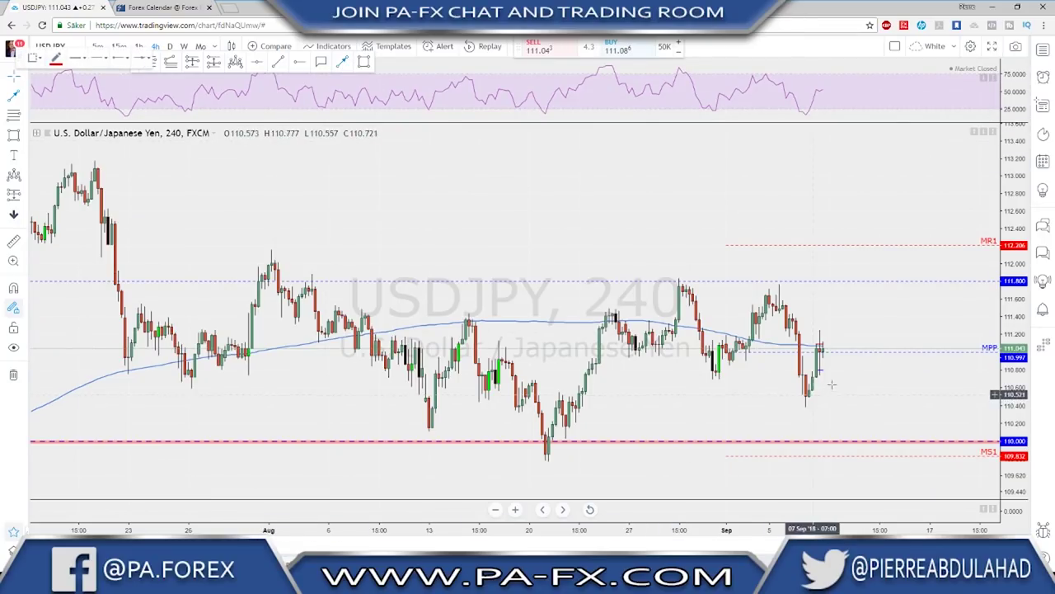
mouse_move(825, 349)
left_mouse_down()
mouse_move(825, 385)
mouse_move(825, 340)
mouse_move(859, 440)
left_mouse_up()
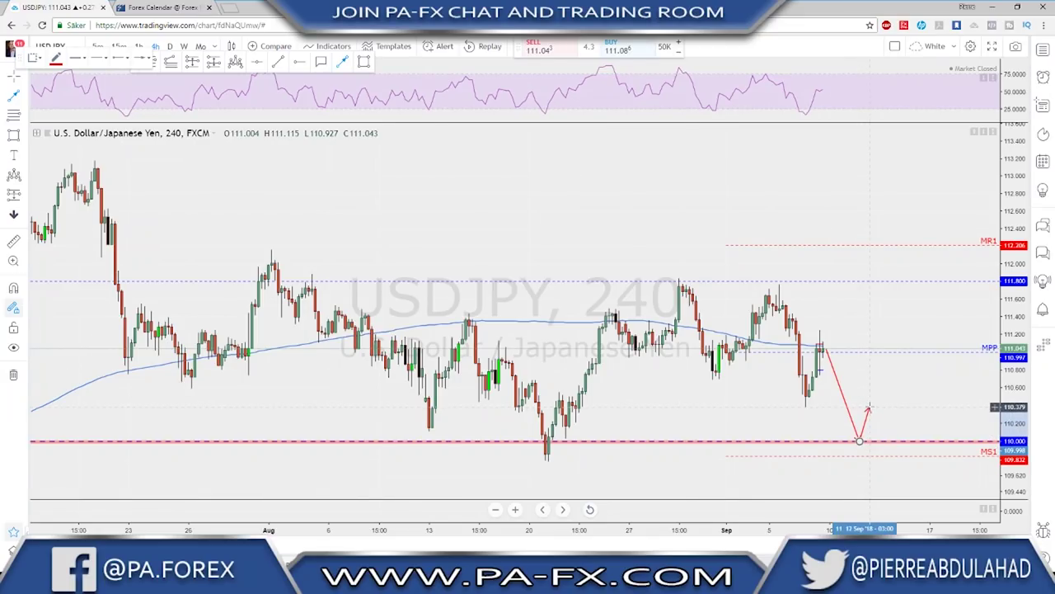
double_click(869, 406)
Sketch an arrow from the latest USDJPY candle up to the 111.800 level and extend its tip to about 111.98
left_click(818, 343)
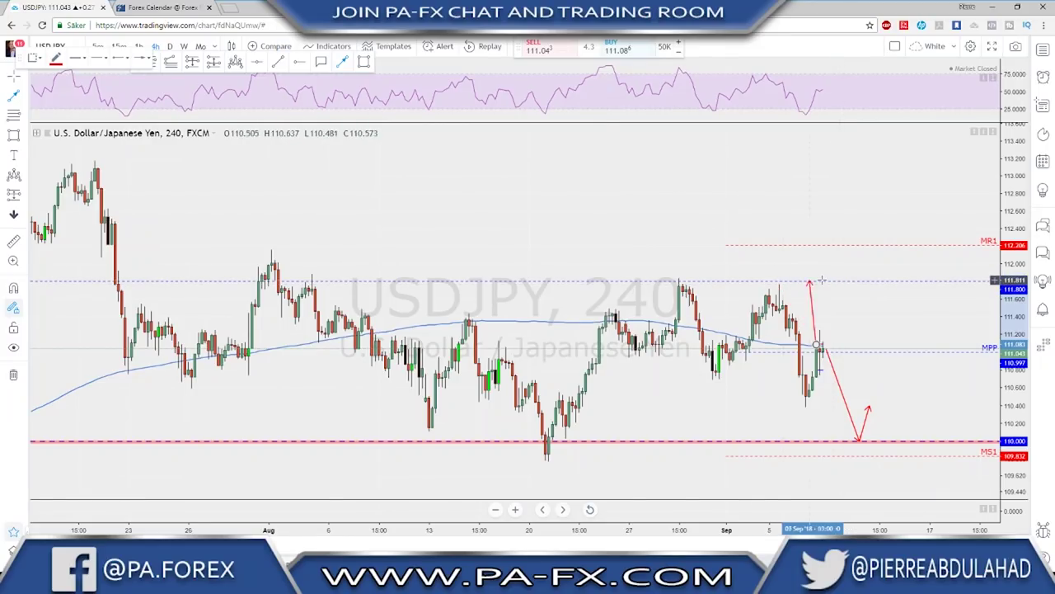
left_click(835, 281)
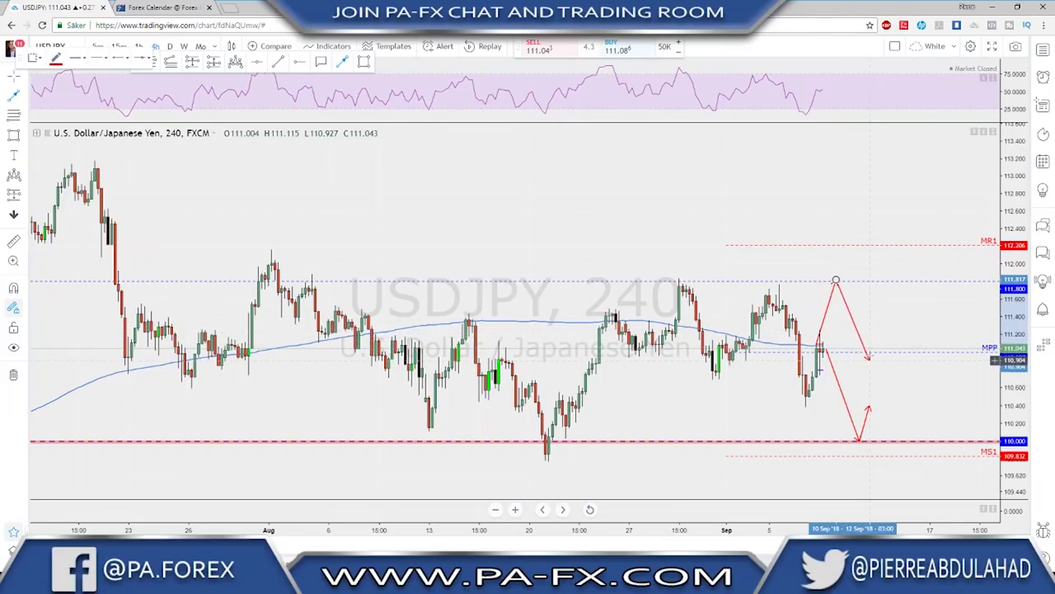
key("Escape")
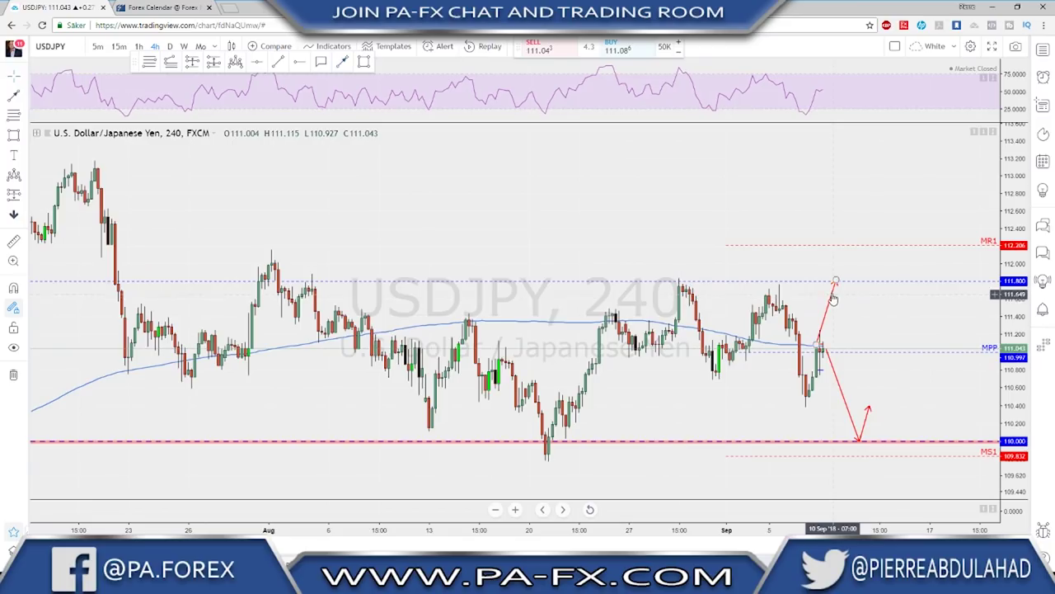
left_click_drag(835, 281, 836, 272)
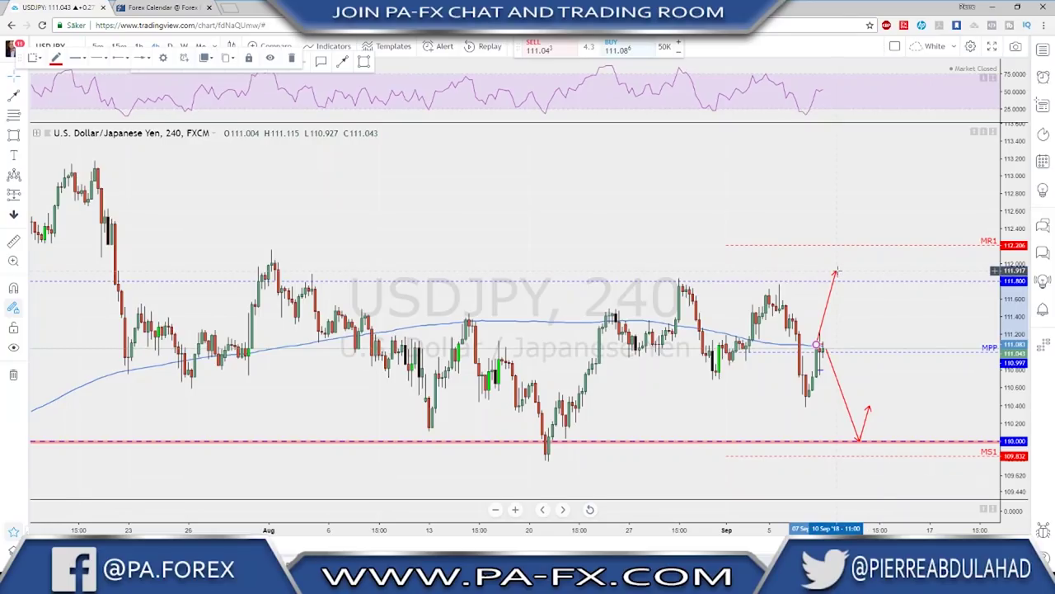
left_click_drag(835, 271, 659, 258)
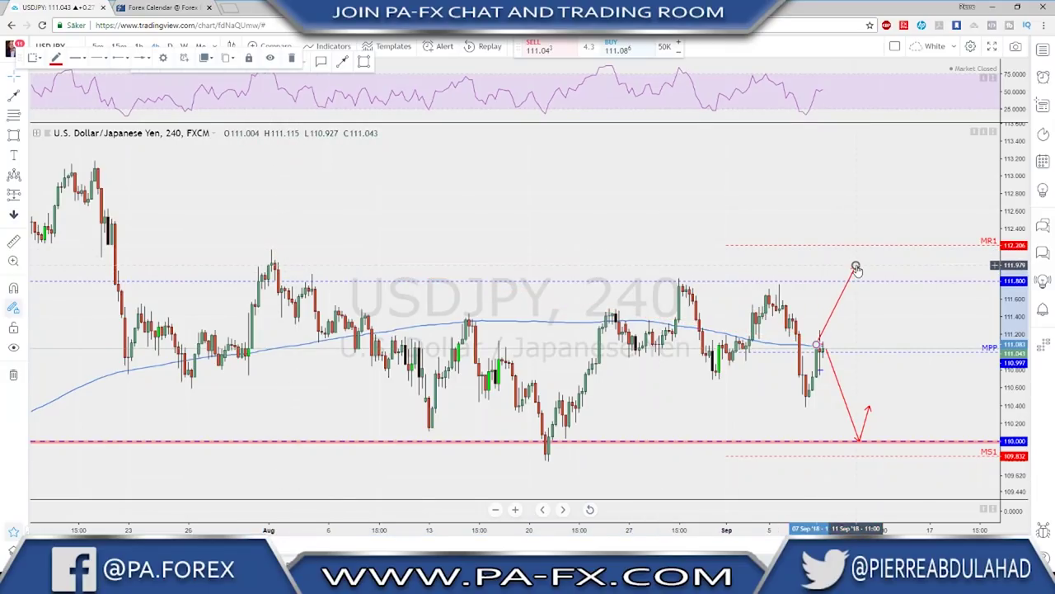
Delete the upward arrow and both arrows of the downward path from the 4-hour USDJPY chart
key("Delete")
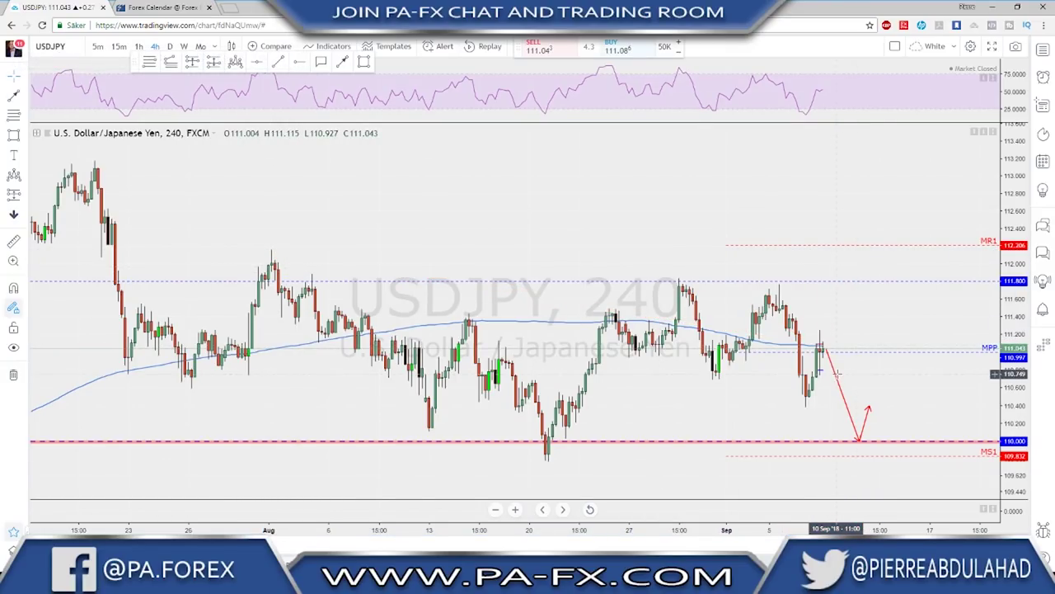
left_click(838, 381)
key("Delete")
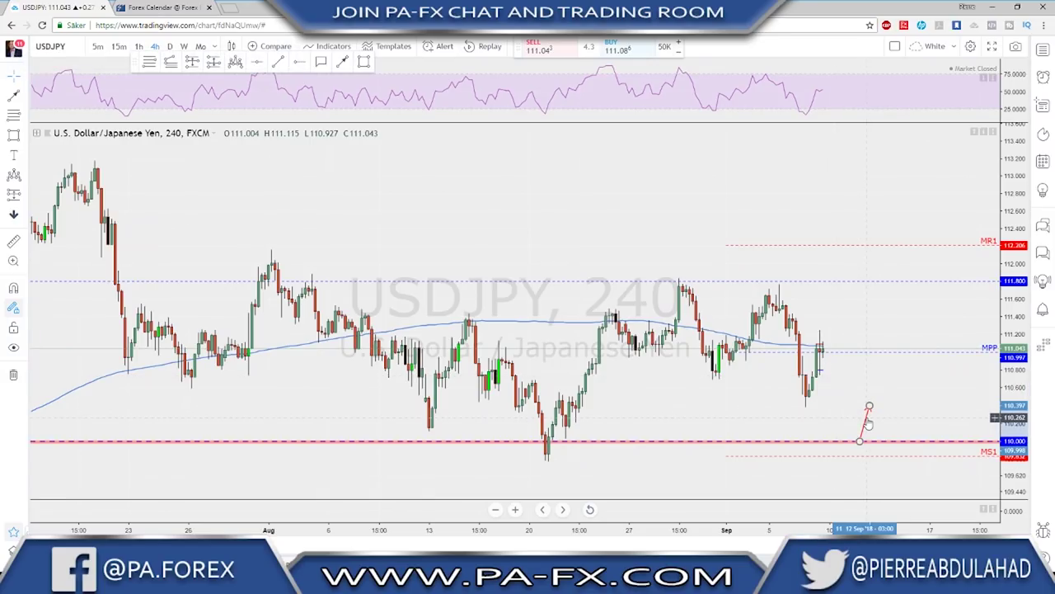
left_click(865, 416)
key("Delete")
Switch to NZDUSD on the daily timeframe and examine the decline from the 2018 highs to the lowest red zone
scroll(869, 387, "down", 4)
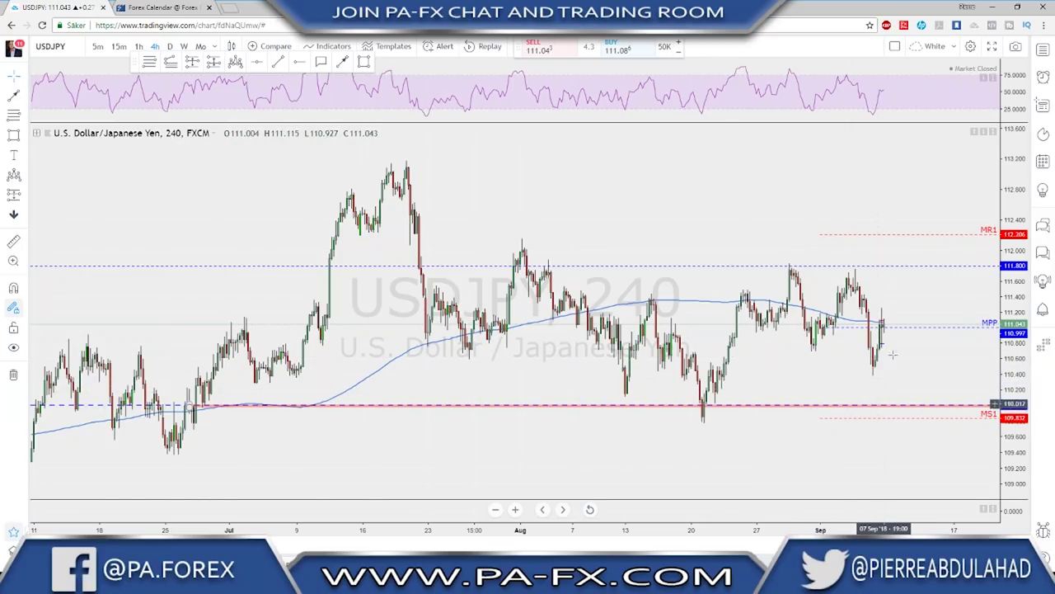
key("space")
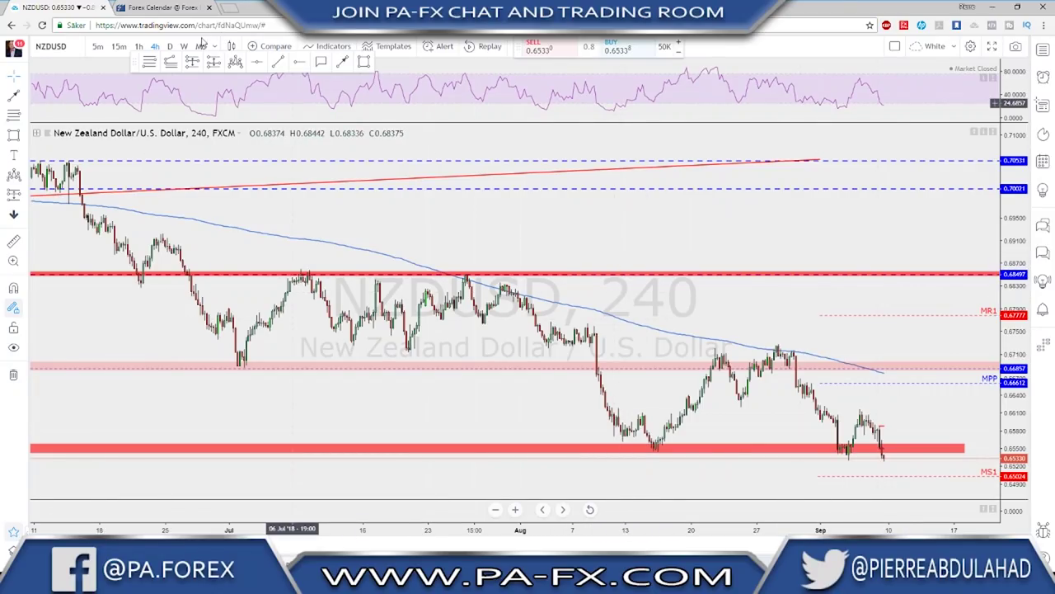
left_click(172, 46)
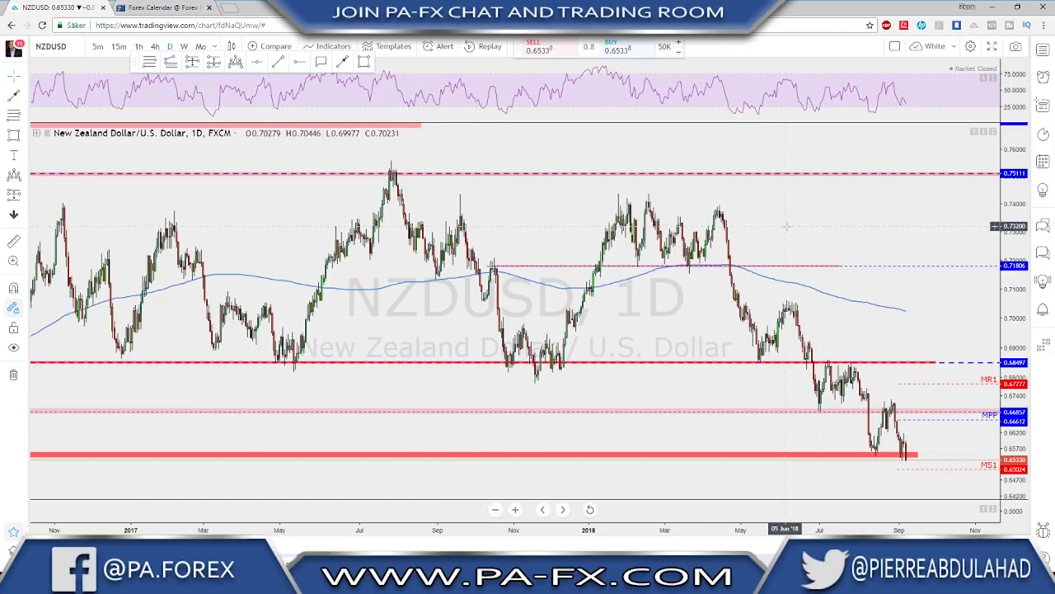
scroll(772, 225, "down", 1)
Set NZDUSD to the weekly timeframe and examine the latest candles against the 0.63585 and 0.62428 support levels
left_click(185, 46)
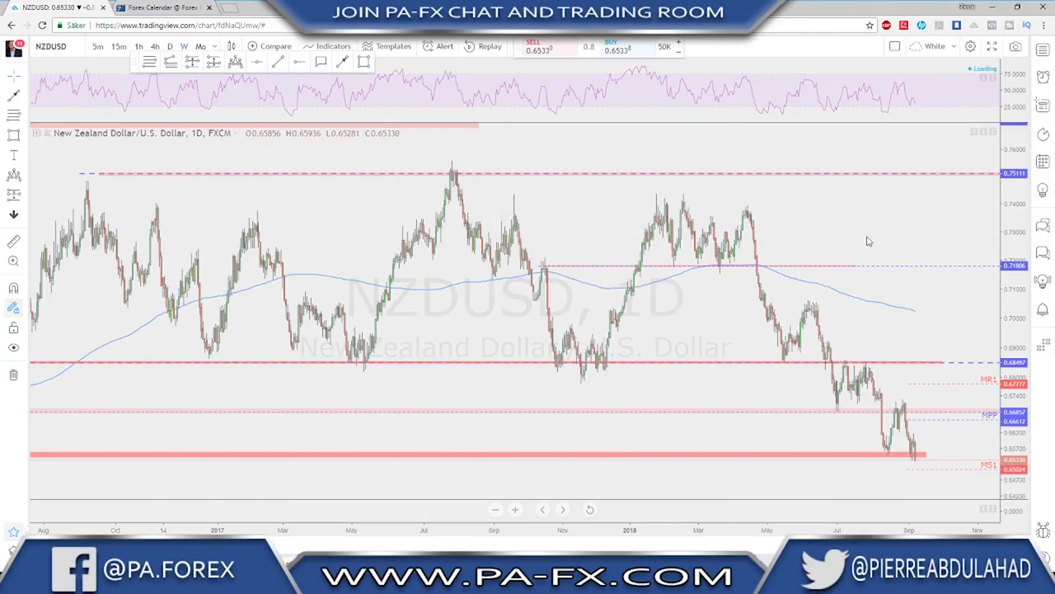
scroll(865, 234, "up", 3)
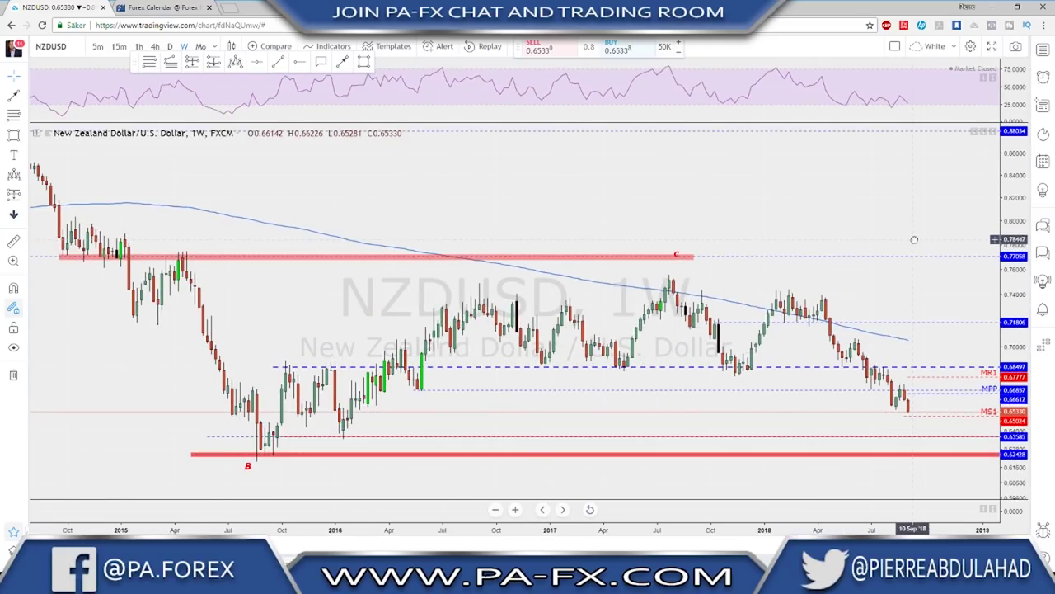
scroll(911, 239, "up", 3)
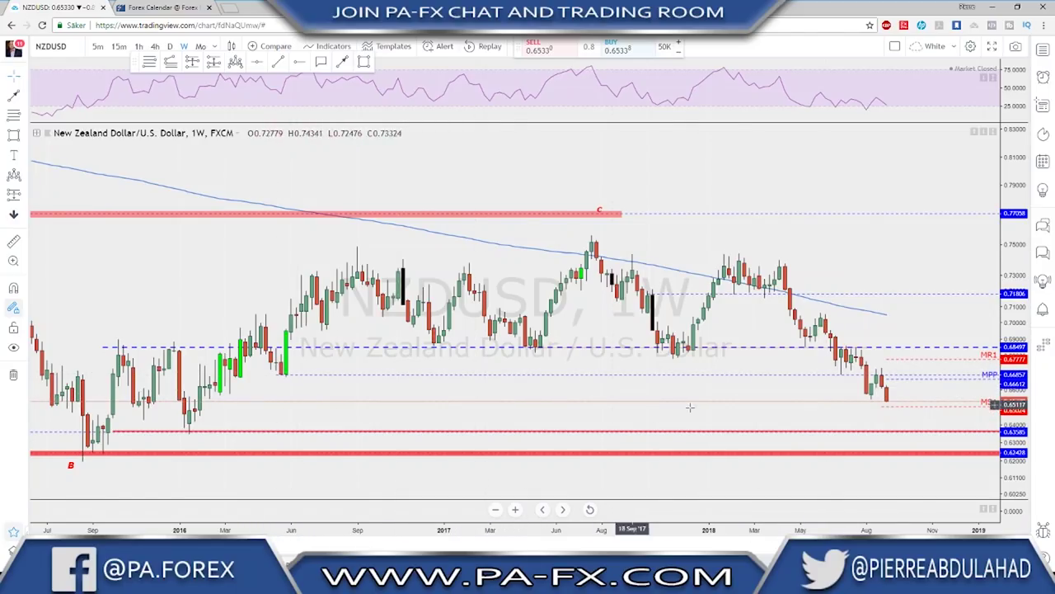
scroll(716, 453, "down", 1)
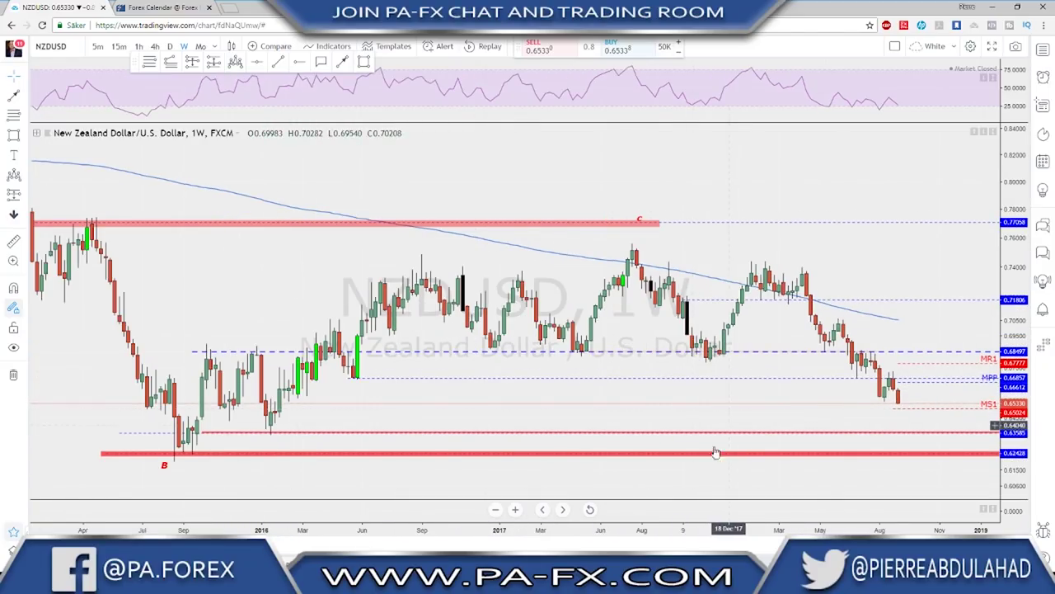
Compare the late-2015 lows at the two lower red support lines with the latest weekly NZDUSD candles
left_click(251, 432)
left_click(246, 453)
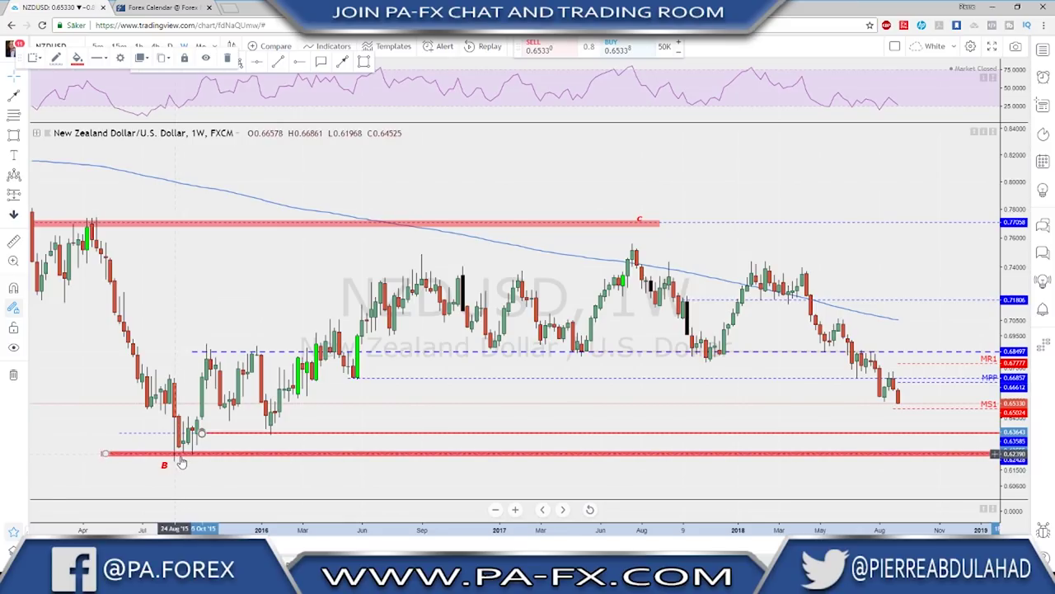
scroll(234, 454, "up", 3)
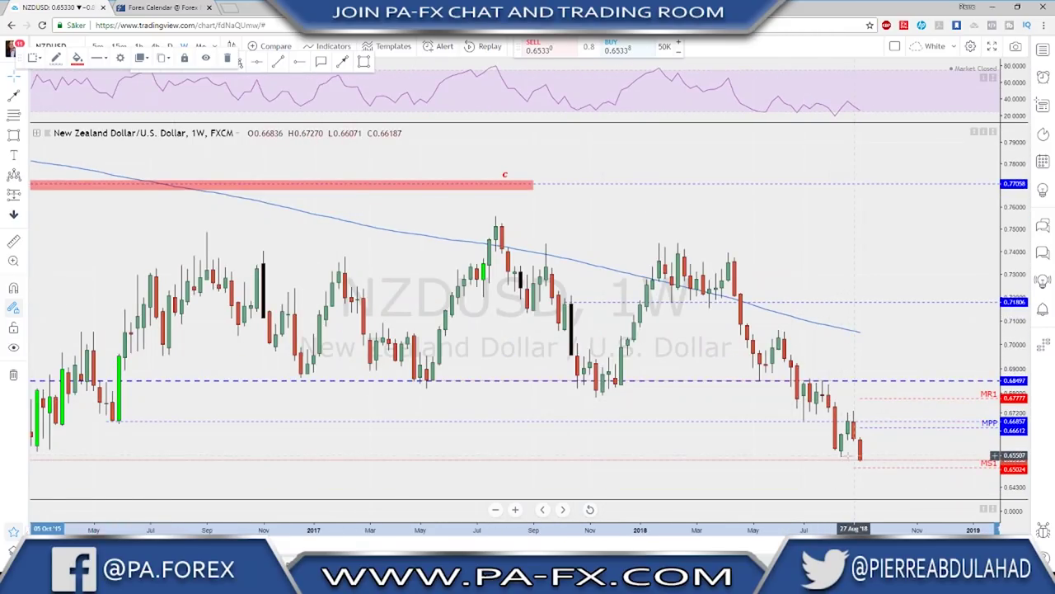
Set NZDUSD to the daily timeframe and examine the latest candles against the lowest red zone
left_click(171, 46)
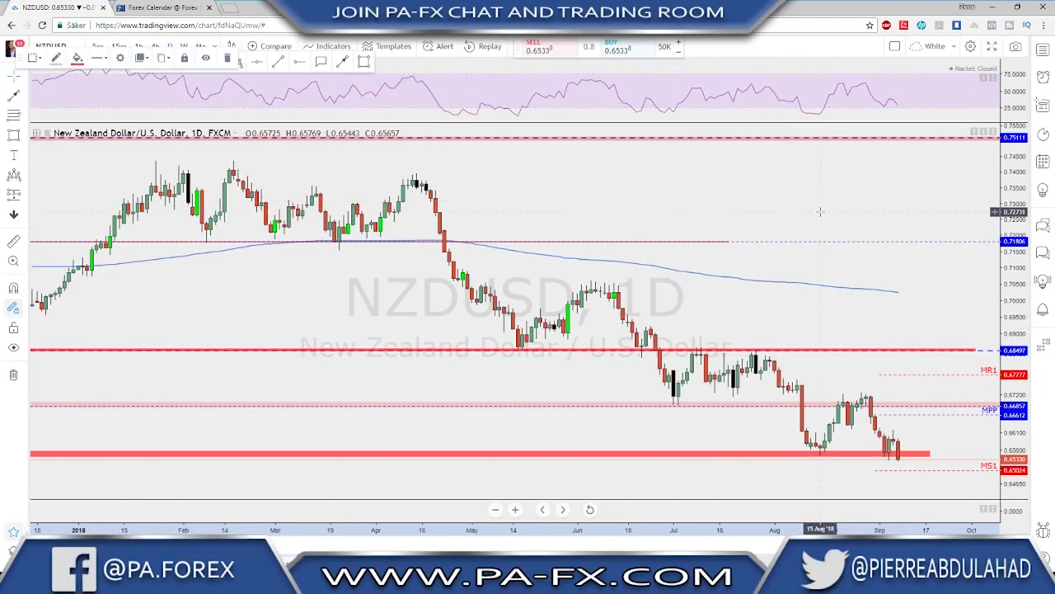
scroll(820, 212, "down", 3)
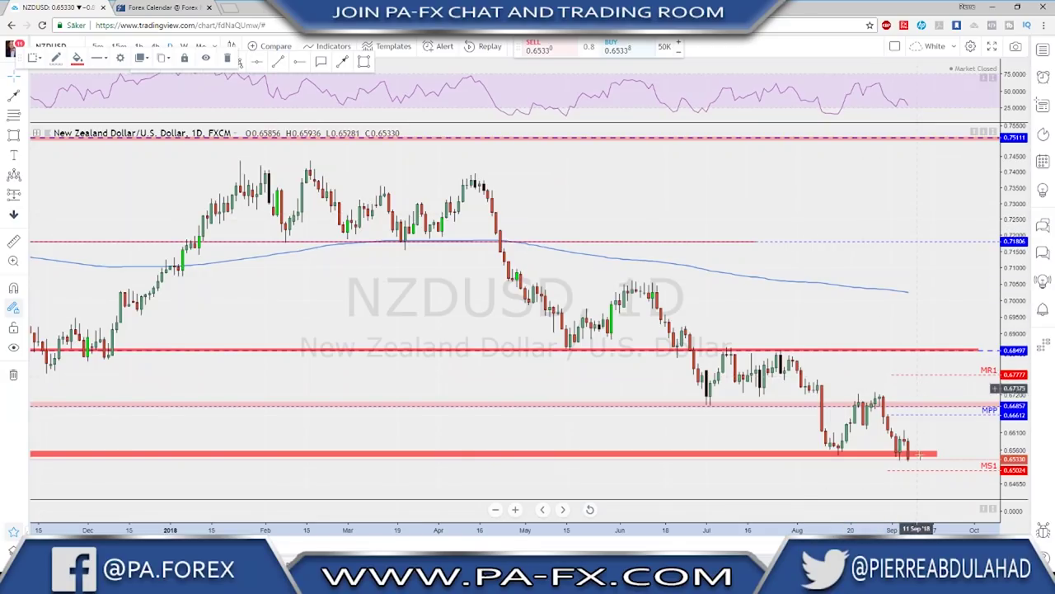
scroll(906, 464, "up", 4)
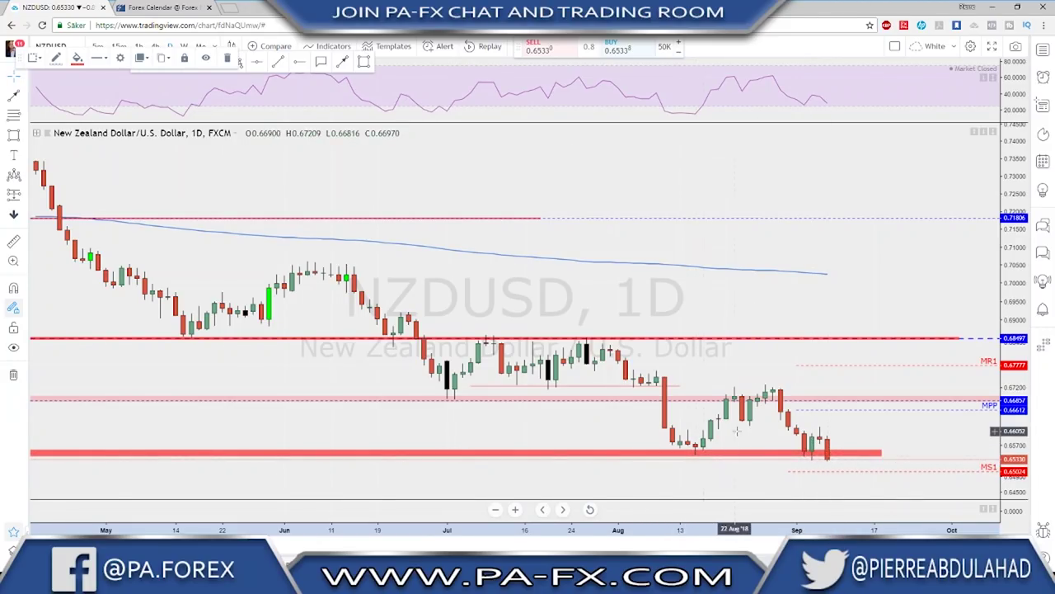
scroll(734, 446, "down", 2)
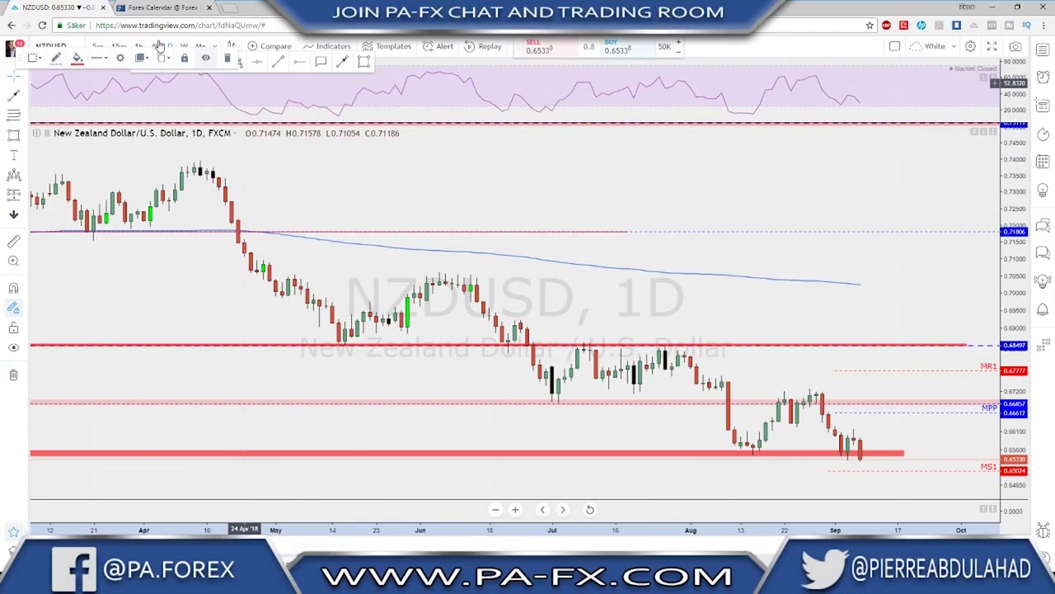
Switch NZDUSD to the 4-hour timeframe and narrow the lowest red zone by lowering its upper edge to about 0.65476
left_click(156, 47)
scroll(911, 373, "up", 3)
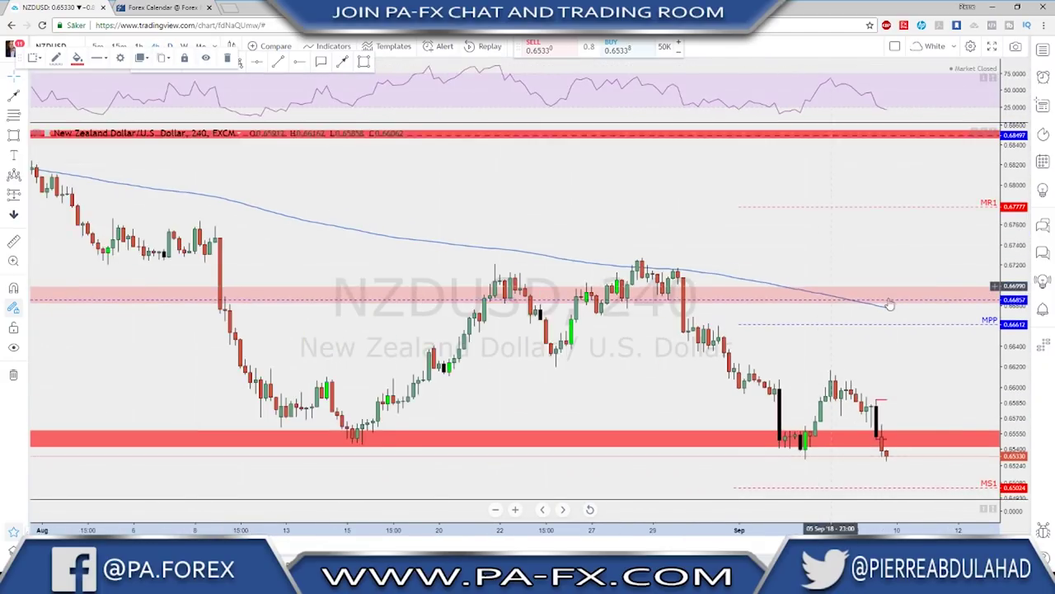
left_click_drag(911, 372, 829, 440)
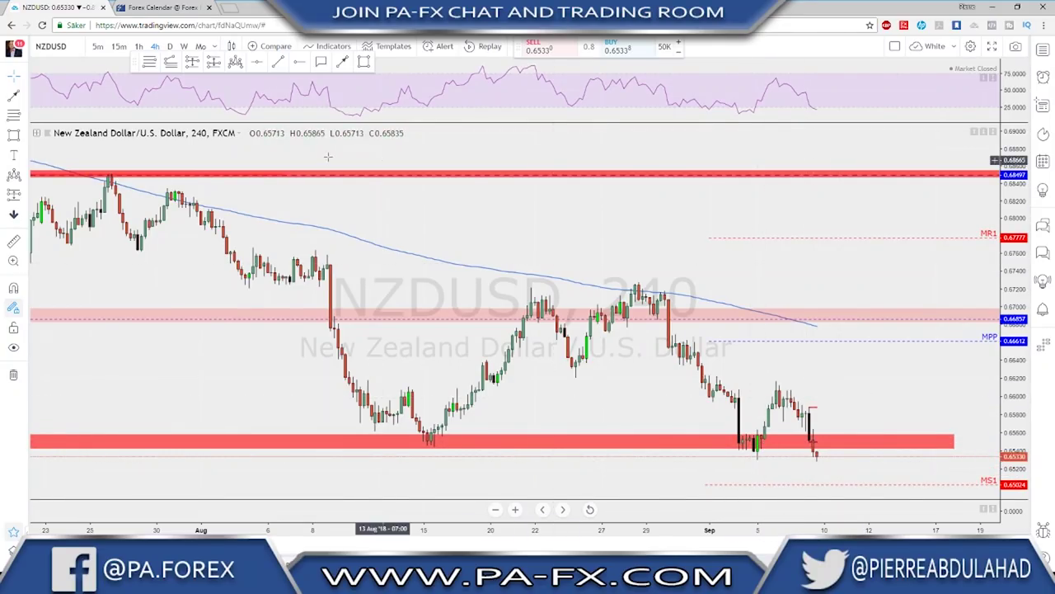
left_click(343, 64)
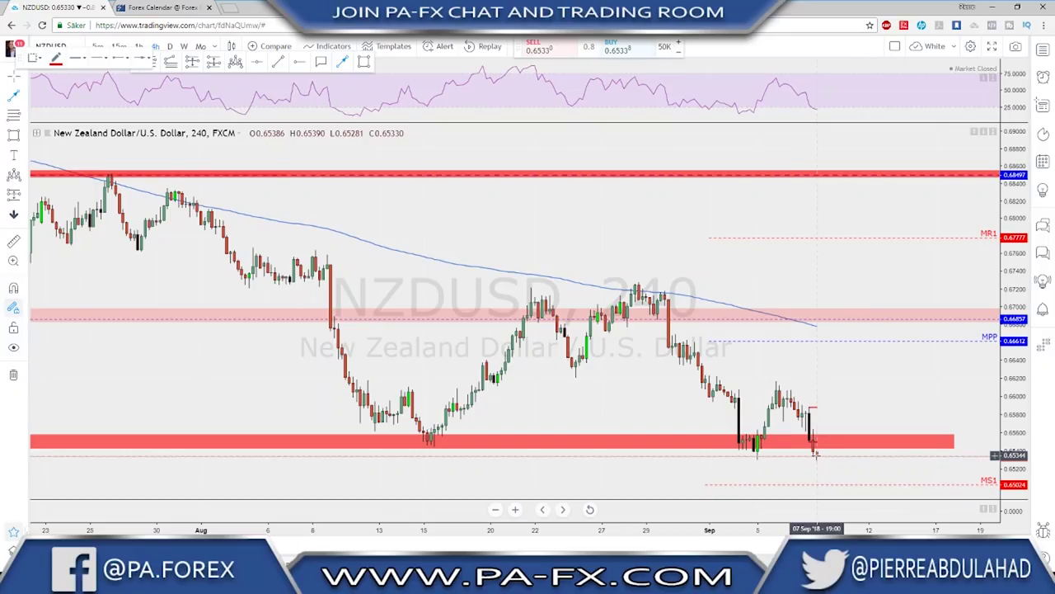
scroll(948, 450, "down", 2)
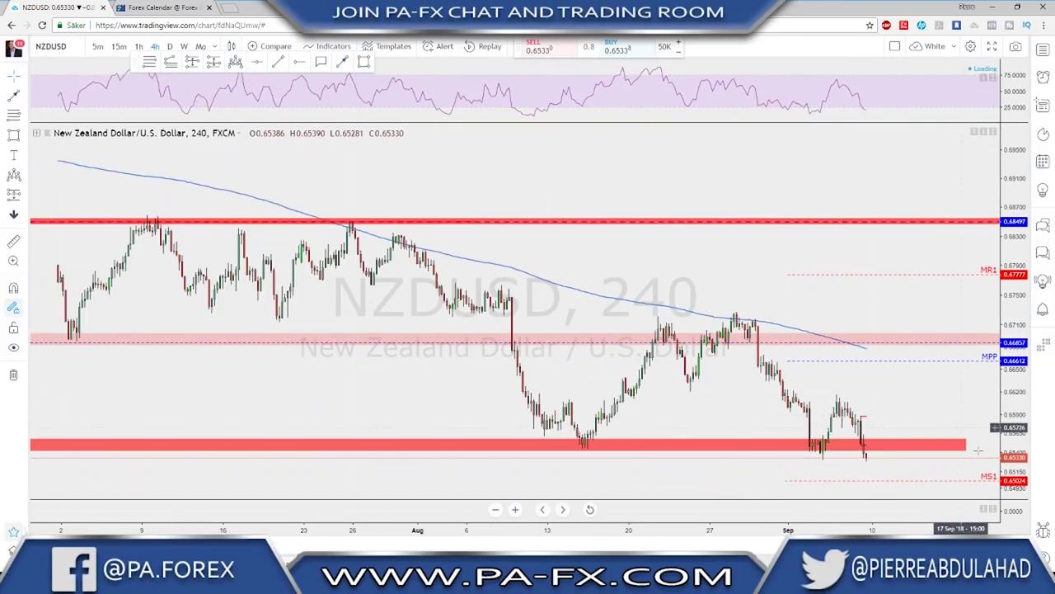
left_click_drag(966, 446, 966, 451)
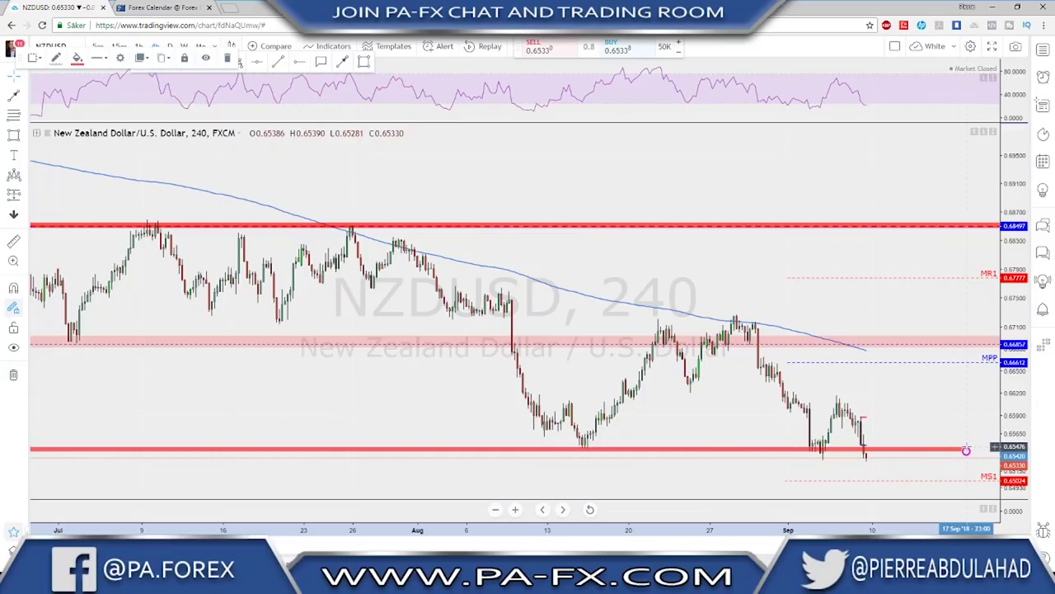
Examine the narrowed red zone against the 4-hour price history back to 2016 and against the September candles
scroll(874, 440, "down", 6)
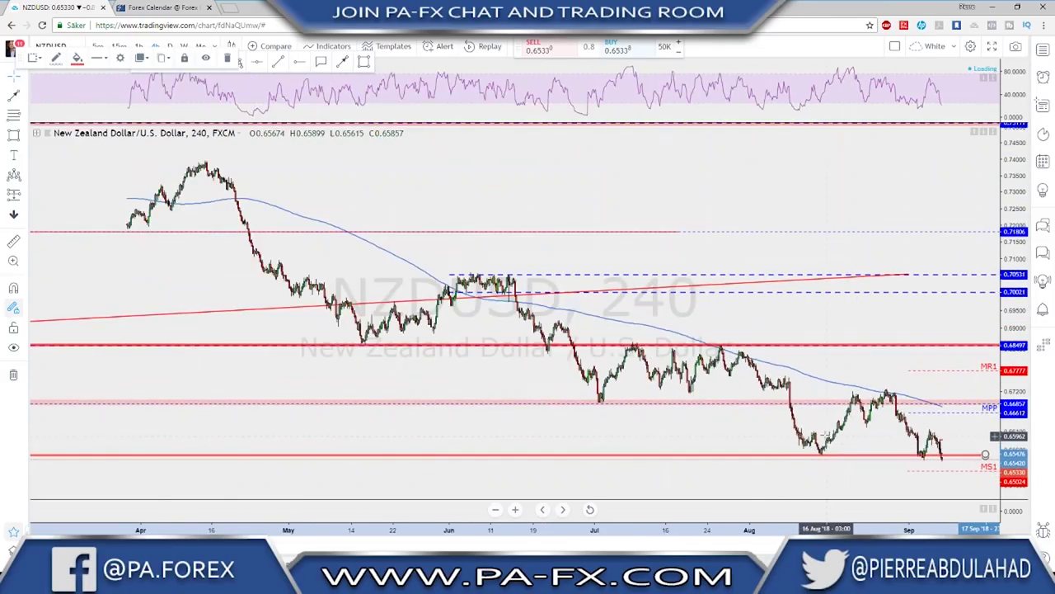
scroll(890, 456, "down", 6)
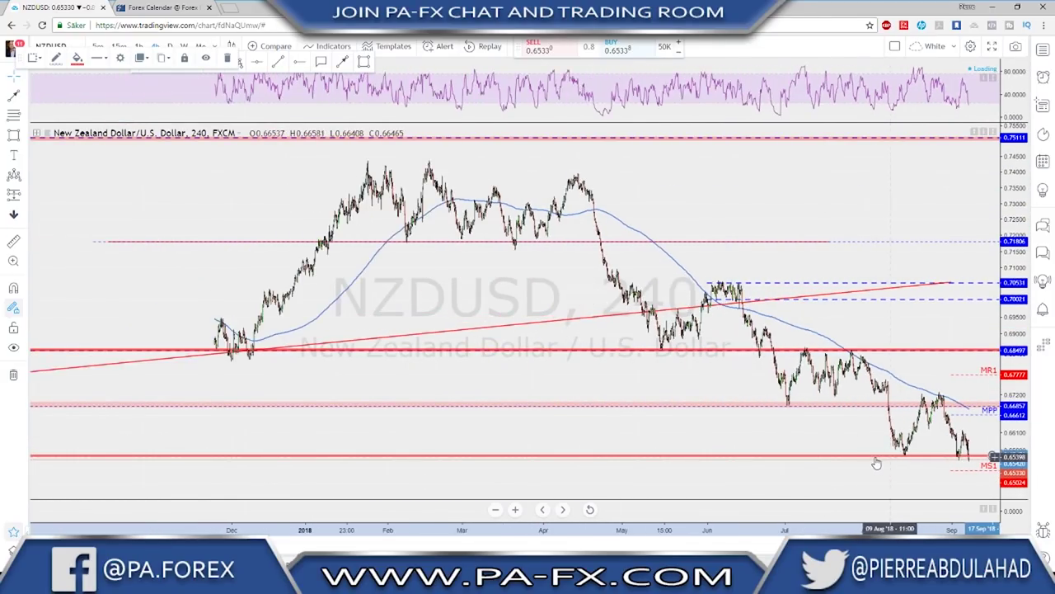
scroll(762, 453, "down", 1)
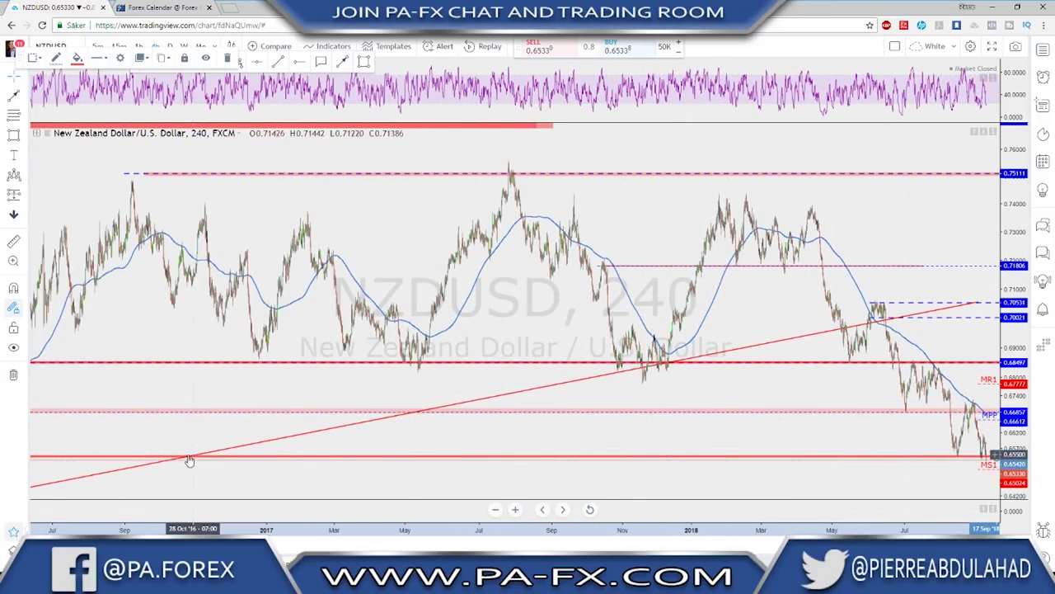
left_click_drag(99, 437, 53, 428)
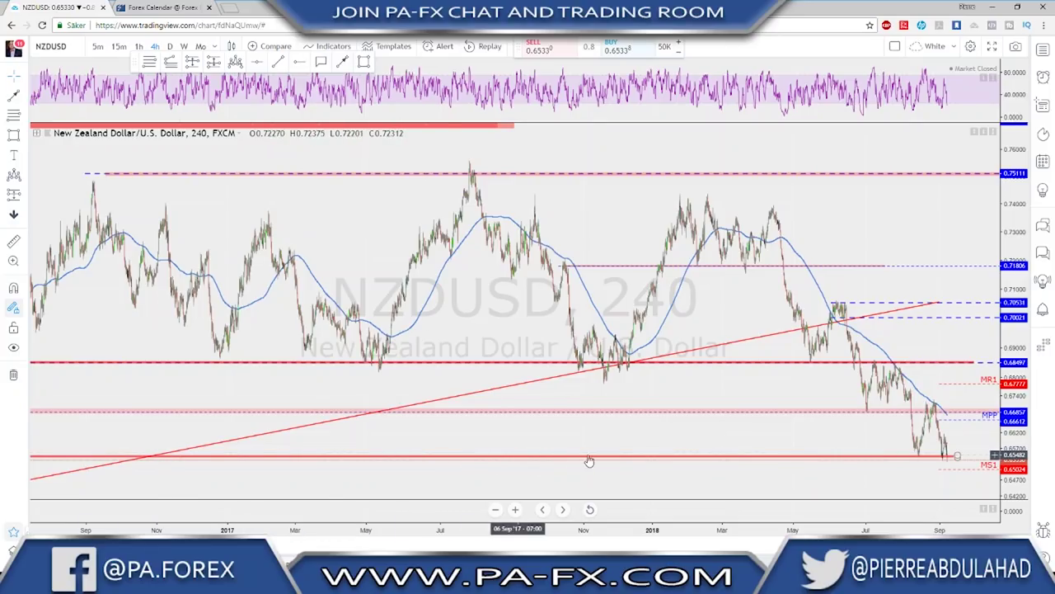
scroll(855, 439, "up", 2)
scroll(856, 439, "up", 6)
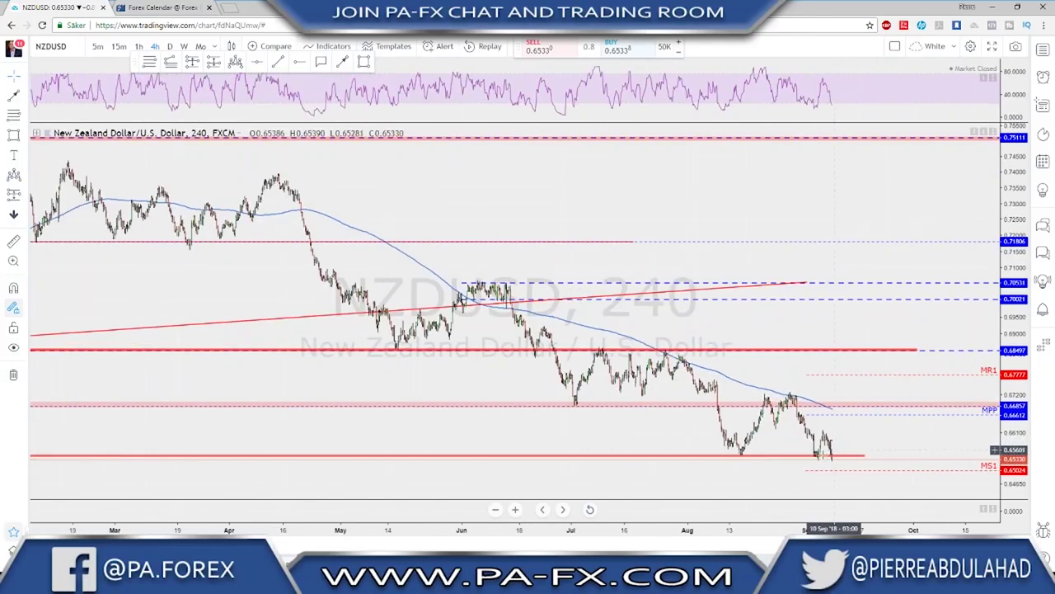
scroll(788, 412, "up", 4)
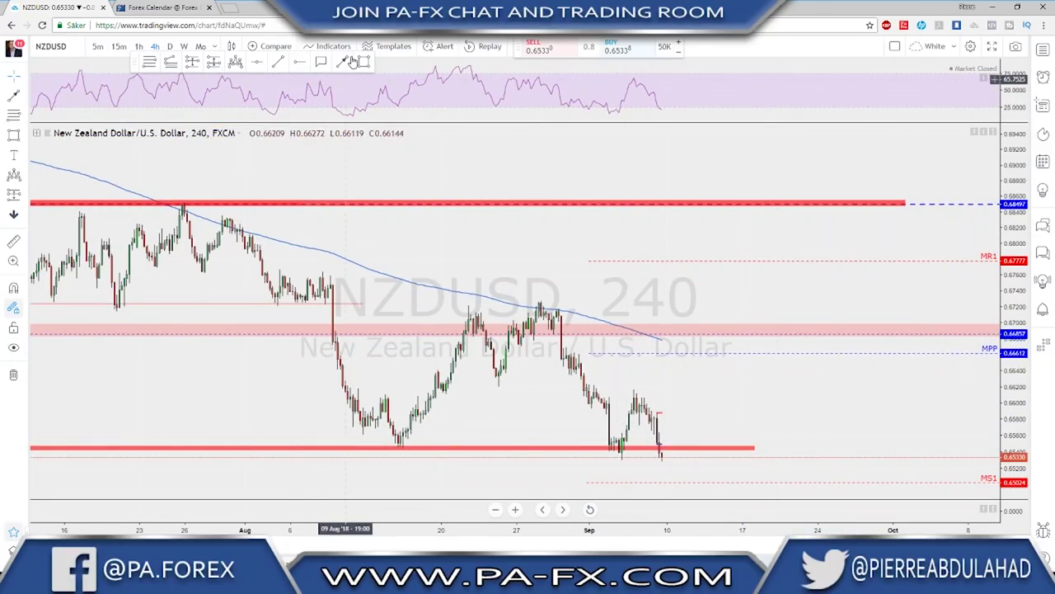
Sketch a three-arrow path from the latest candle down to about 0.65117, up to the red zone near 0.65439, and down to about 0.64870
left_click(363, 447)
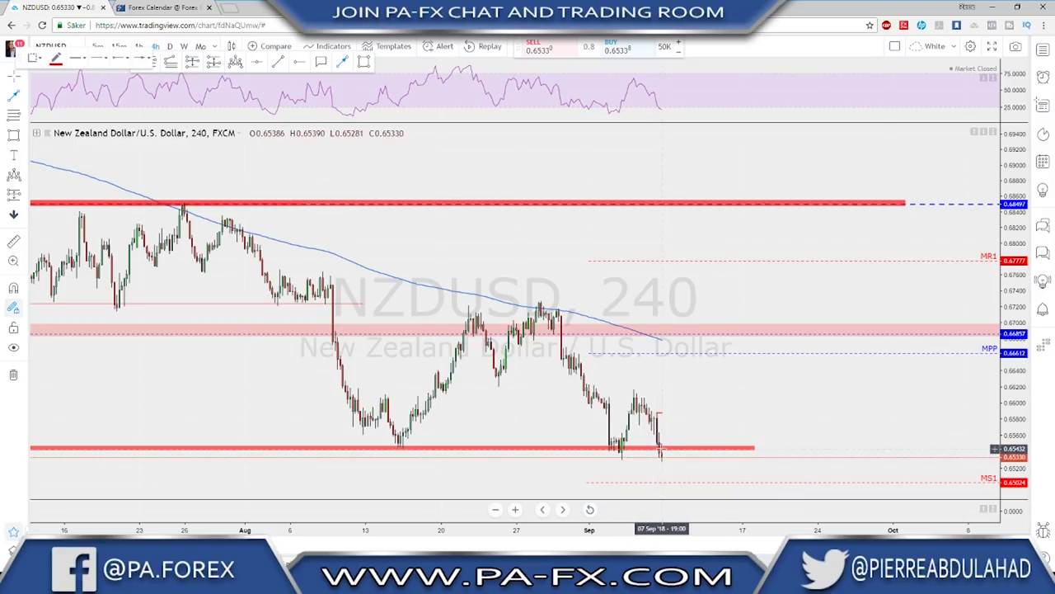
left_click_drag(629, 462, 672, 468)
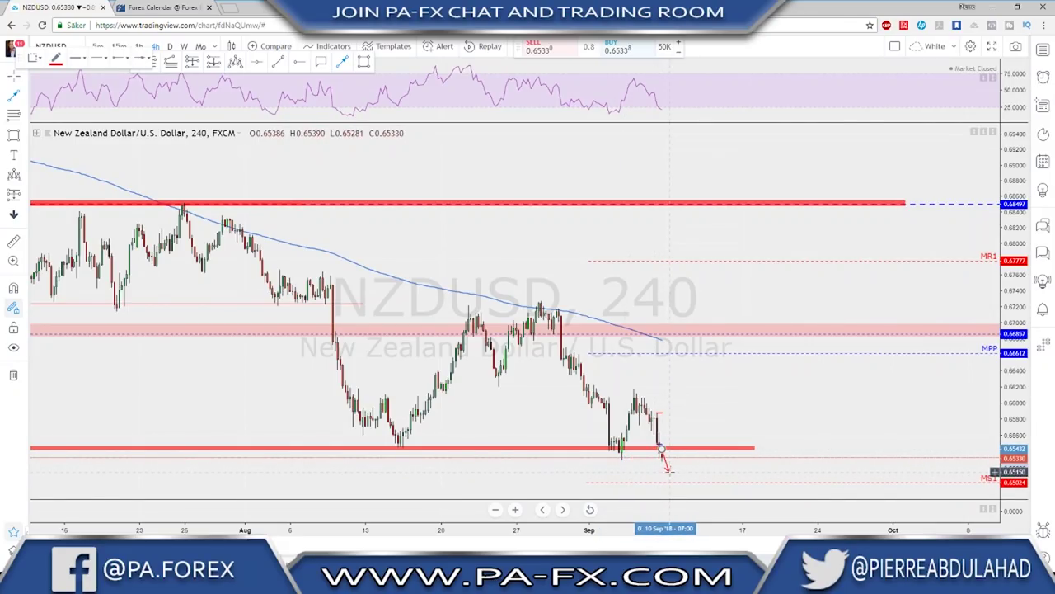
left_click(669, 473)
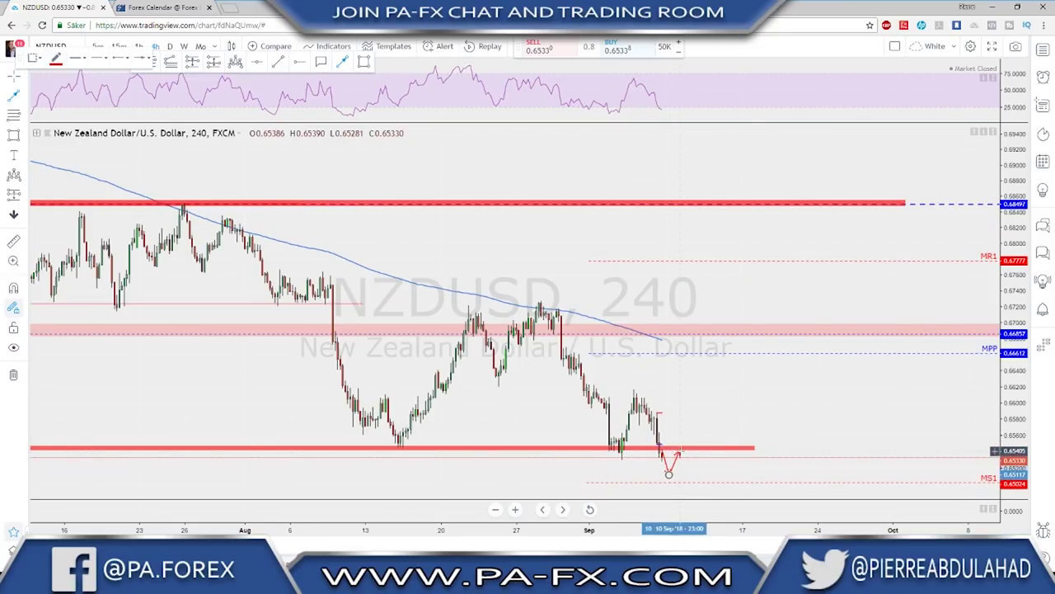
left_click(681, 448)
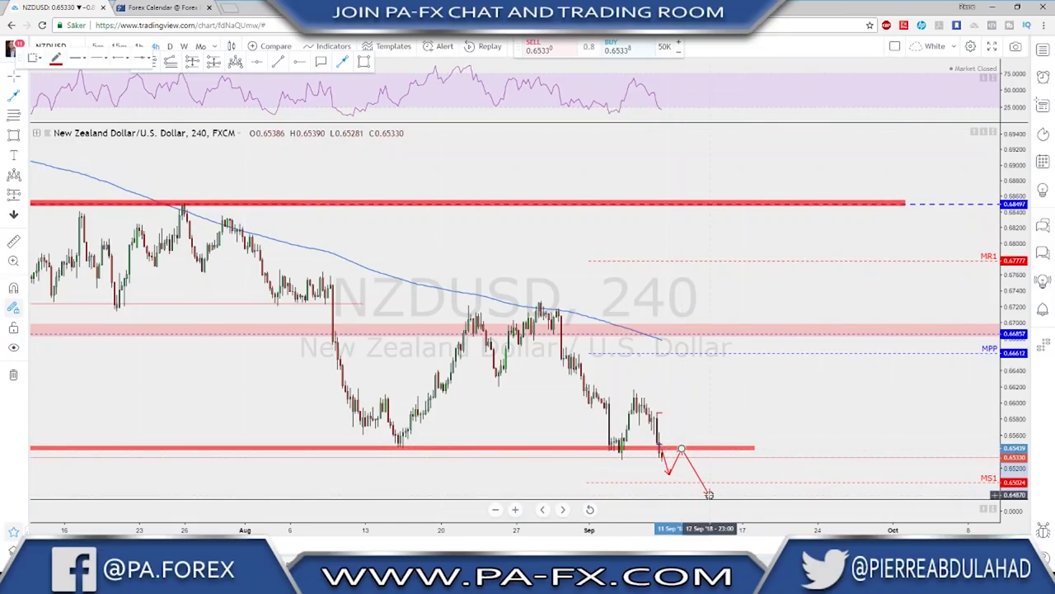
double_click(709, 493)
Delete all three arrows of the downward path from the 4-hour NZDUSD chart
scroll(796, 408, "down", 2)
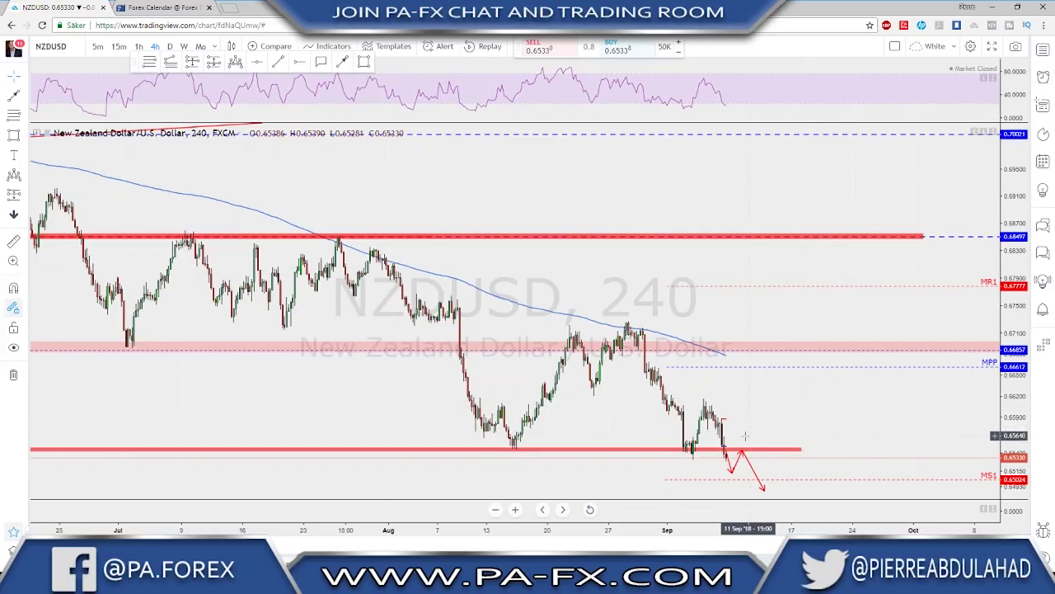
left_click(729, 470)
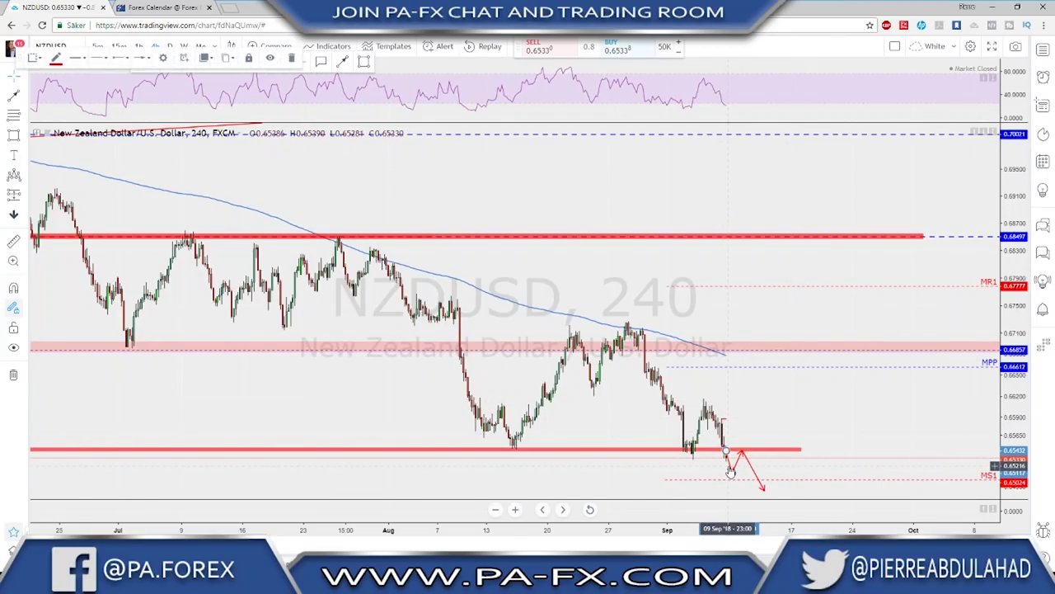
left_click(730, 470)
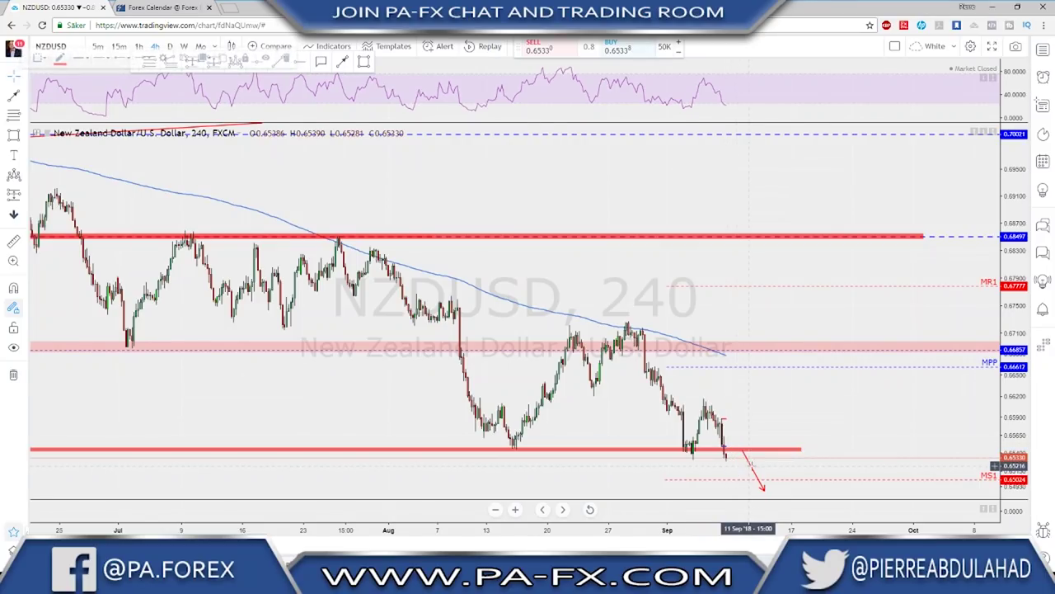
key("Delete")
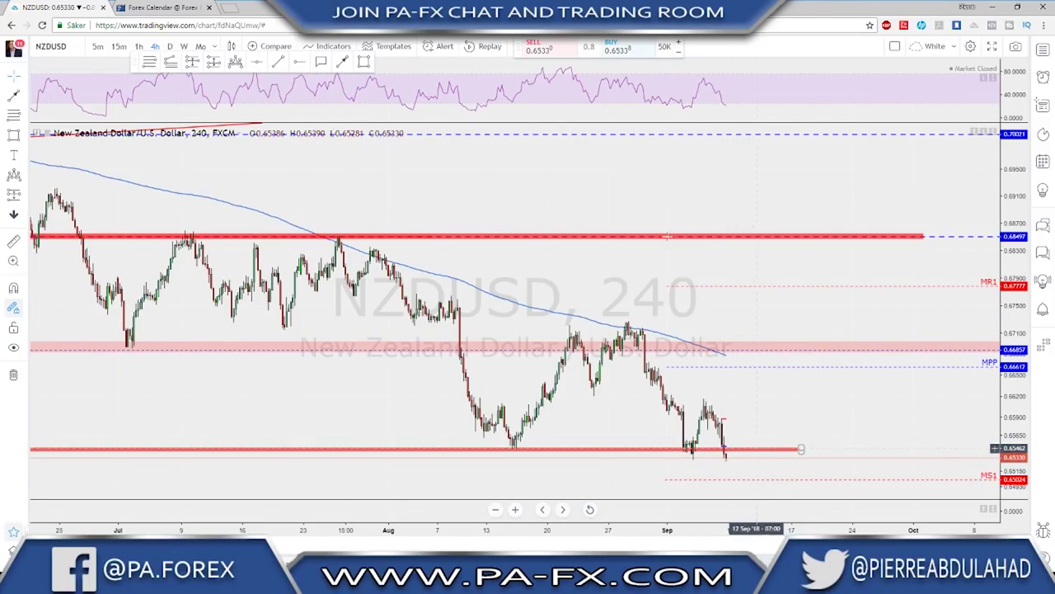
Sketch an arrow from the latest candle at about 0.65354 up to about 0.66246, followed by a short arrow down to about 0.65989
left_click(342, 61)
left_click(726, 455)
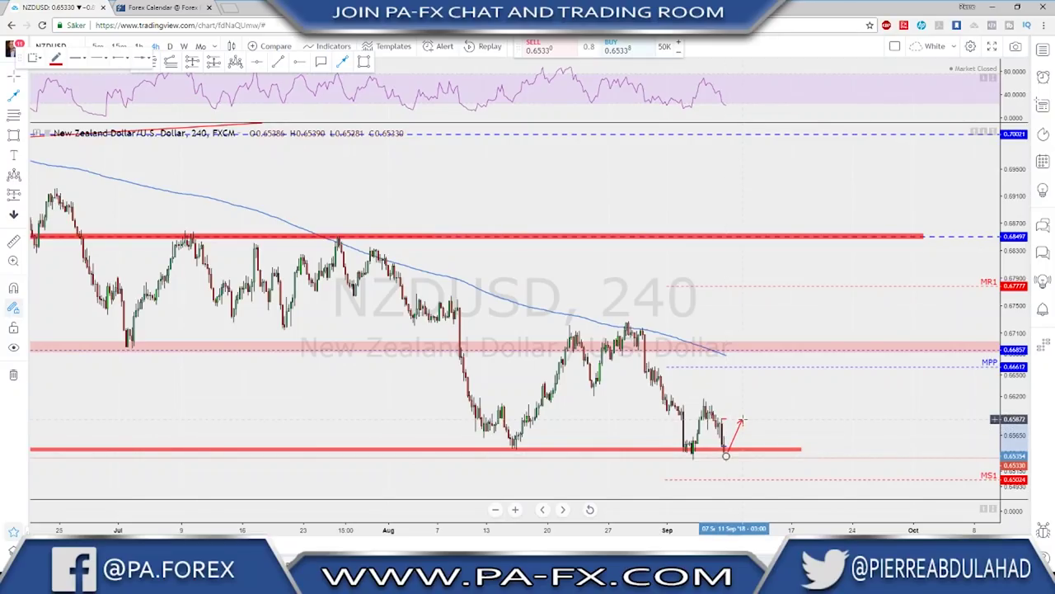
left_click(727, 404)
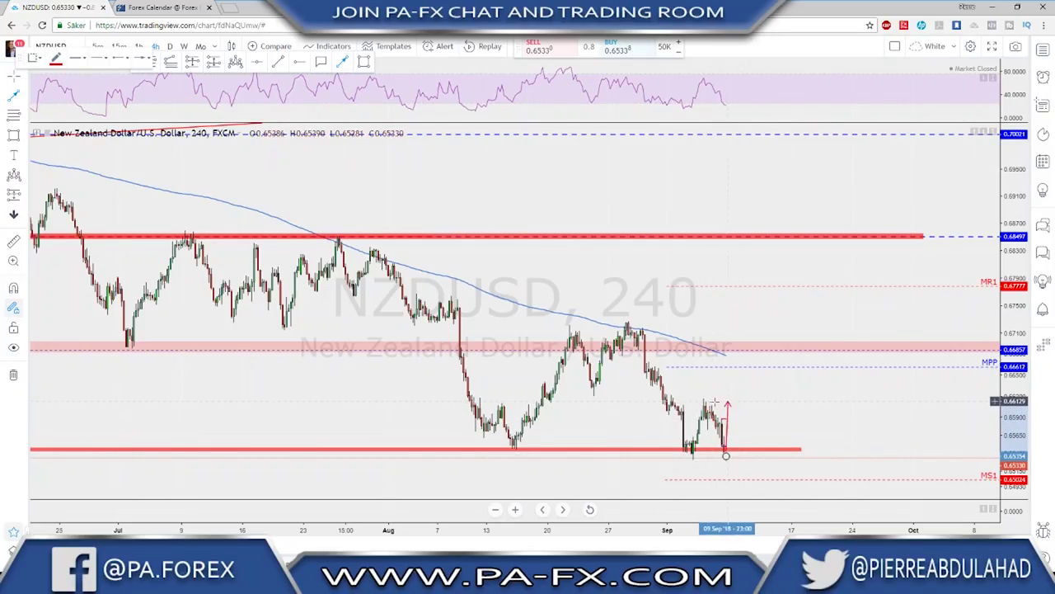
left_click_drag(727, 404, 748, 402)
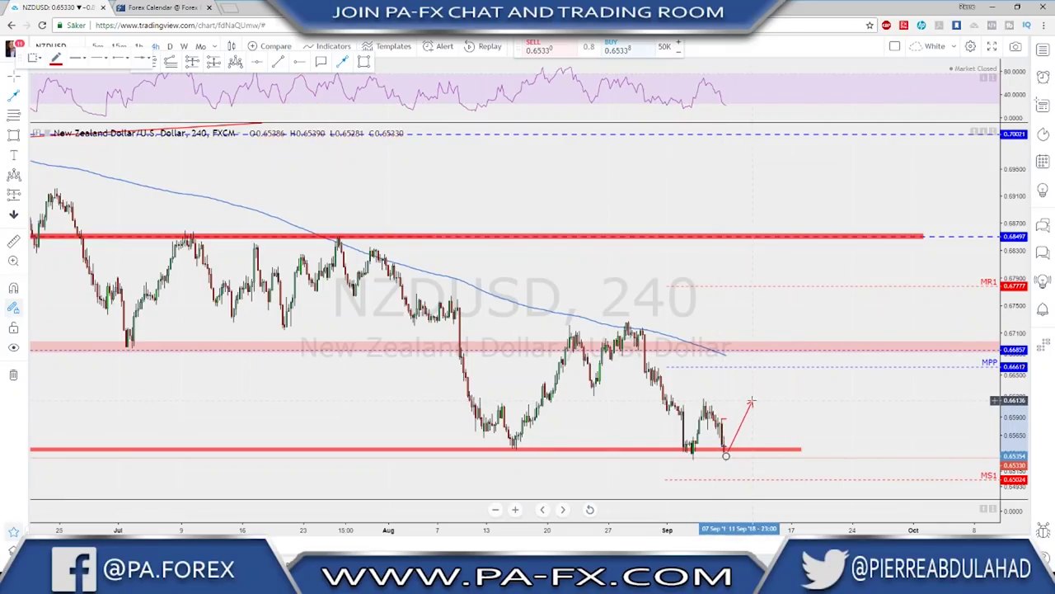
left_click(751, 401)
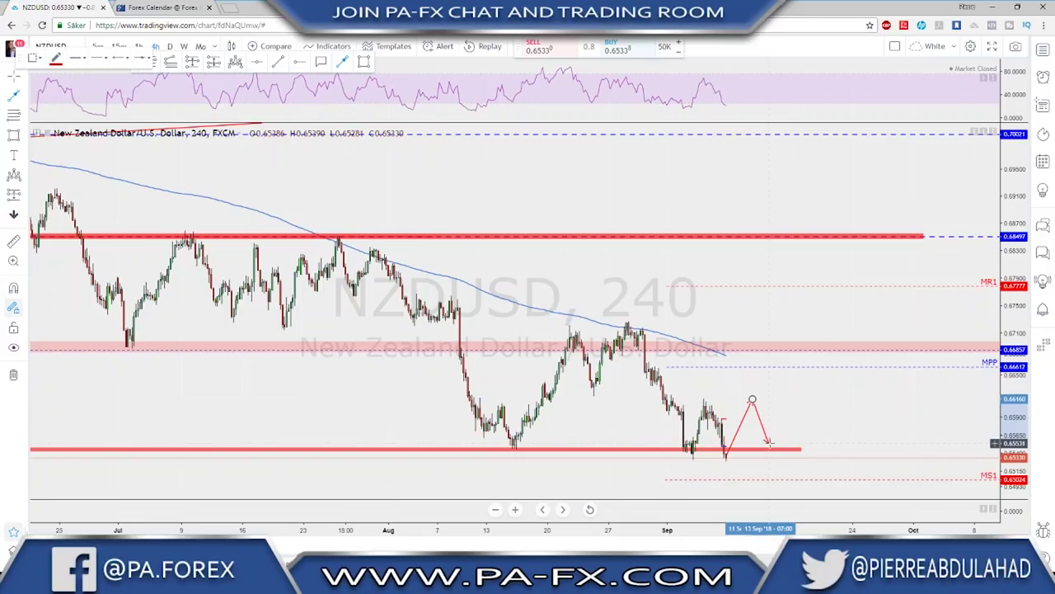
key("Escape")
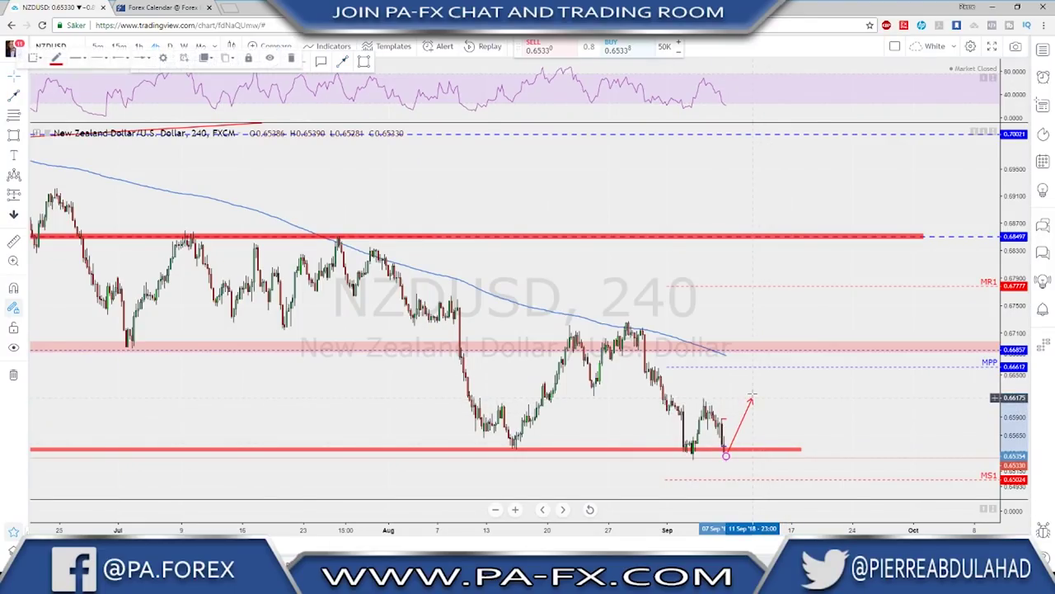
mouse_move(751, 394)
left_mouse_down()
mouse_move(699, 399)
mouse_move(756, 394)
left_mouse_up()
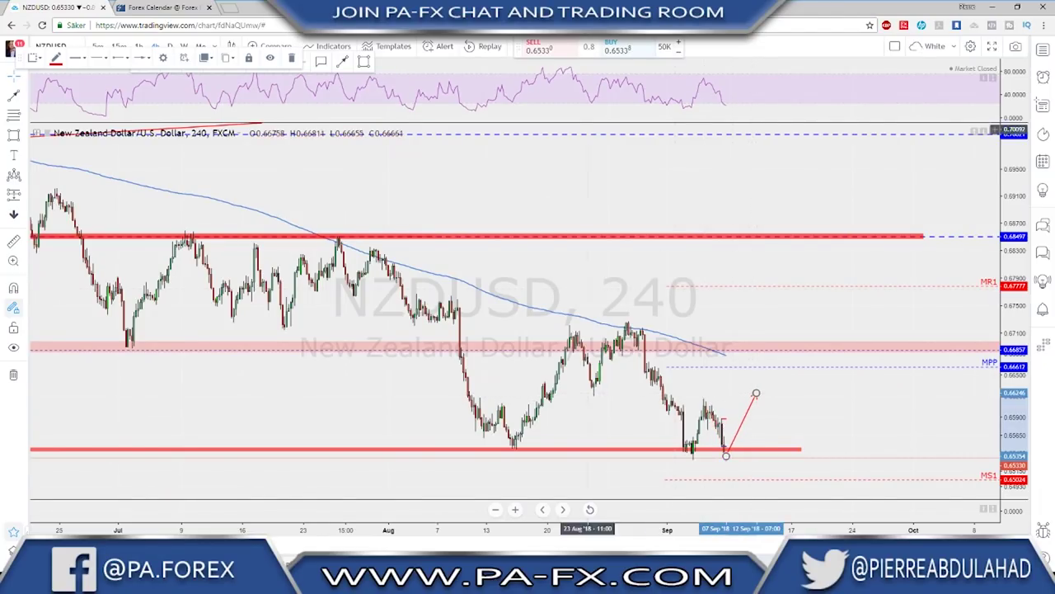
left_click(347, 63)
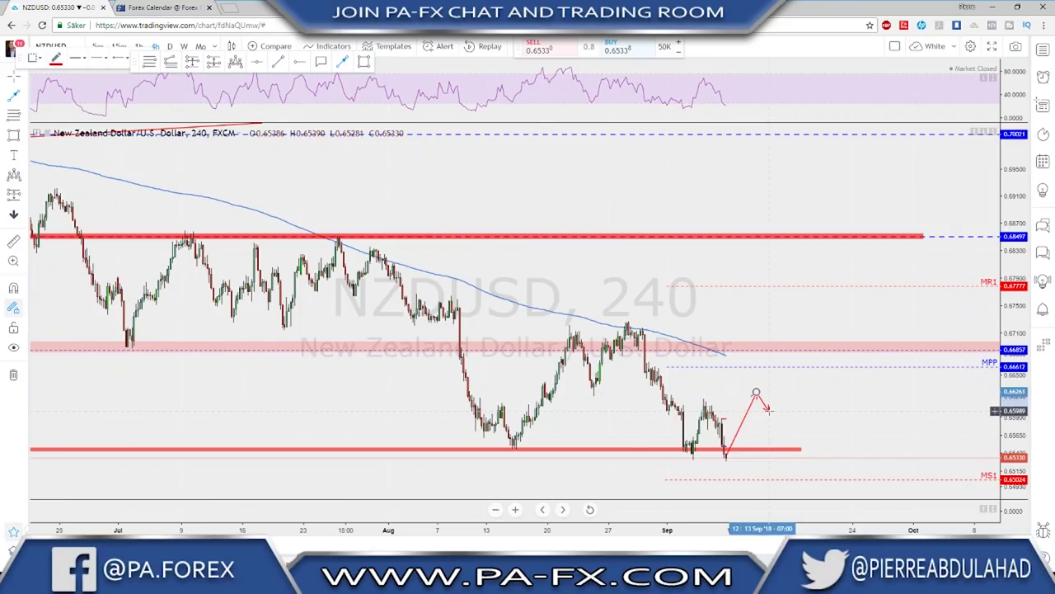
left_click(768, 410)
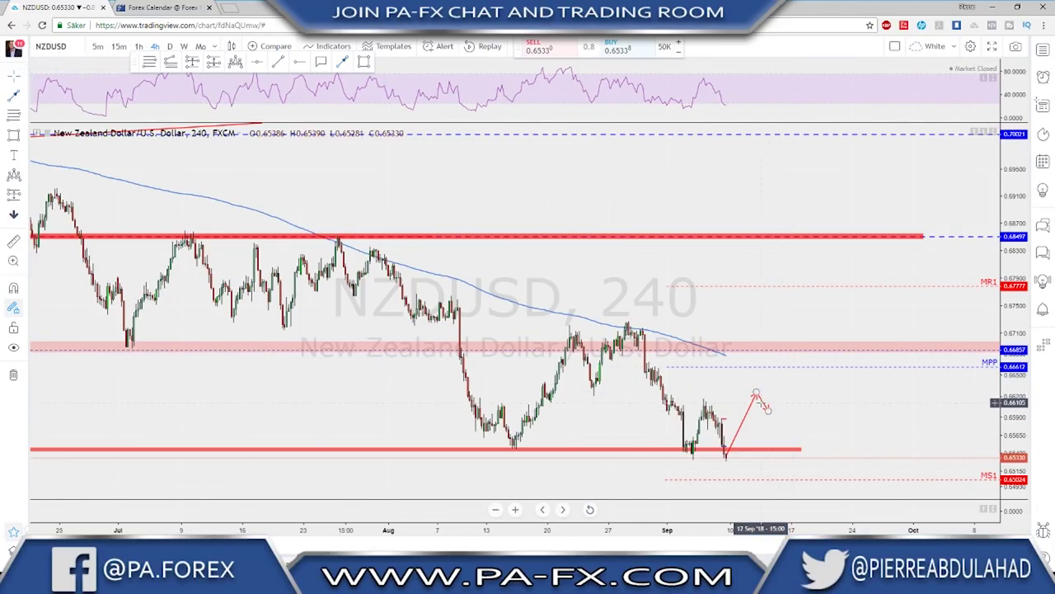
Delete the short downward arrow and move the remaining arrow's tip below the red zone to about 0.65124
double_click(758, 398)
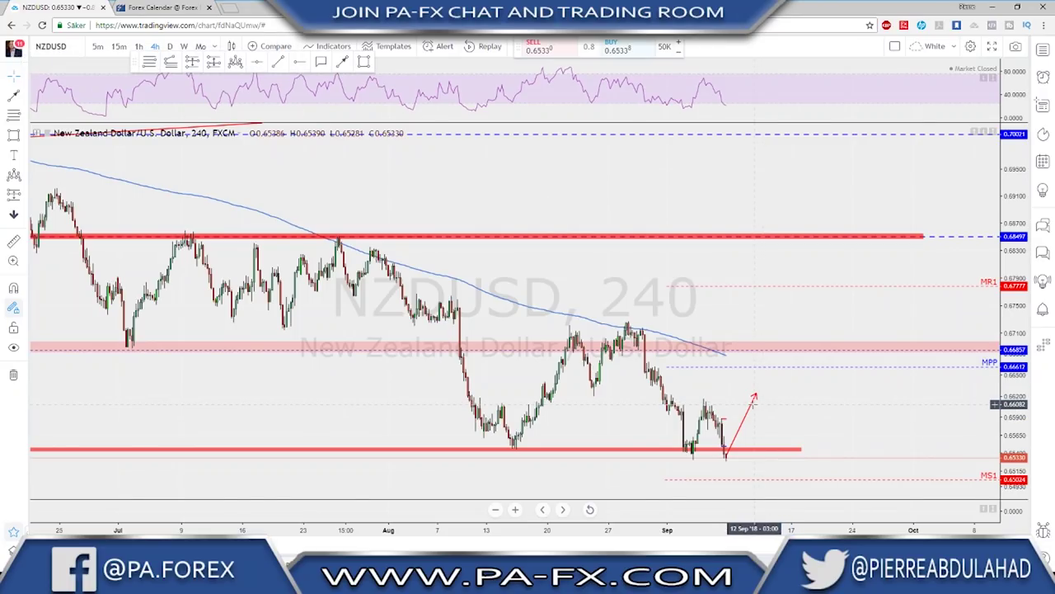
left_click_drag(757, 398, 736, 472)
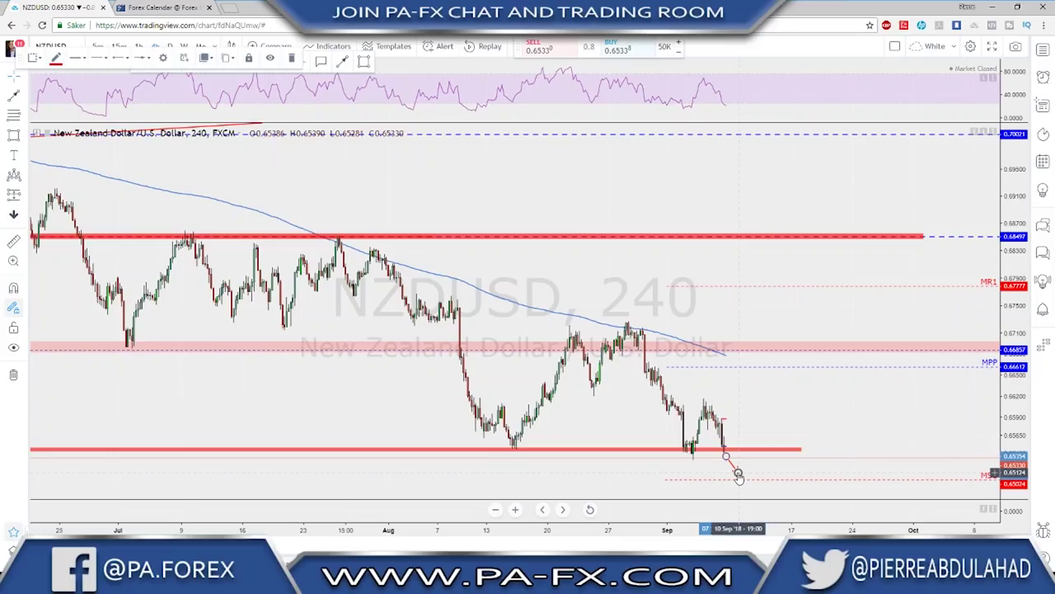
Delete the remaining arrow from the 4-hour NZDUSD chart and move on to the USDCAD chart
key("Delete")
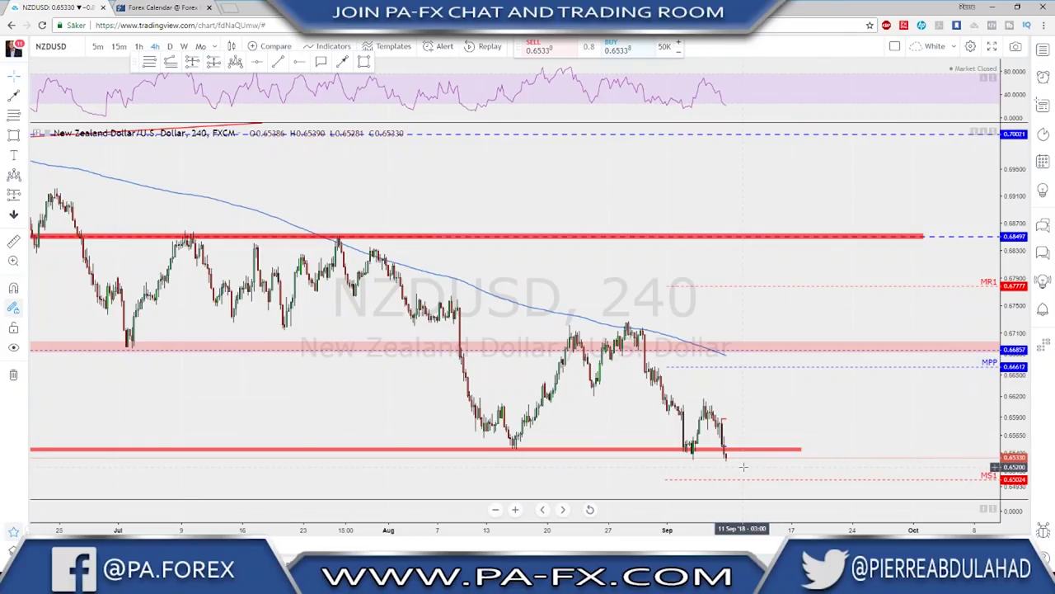
key("space")
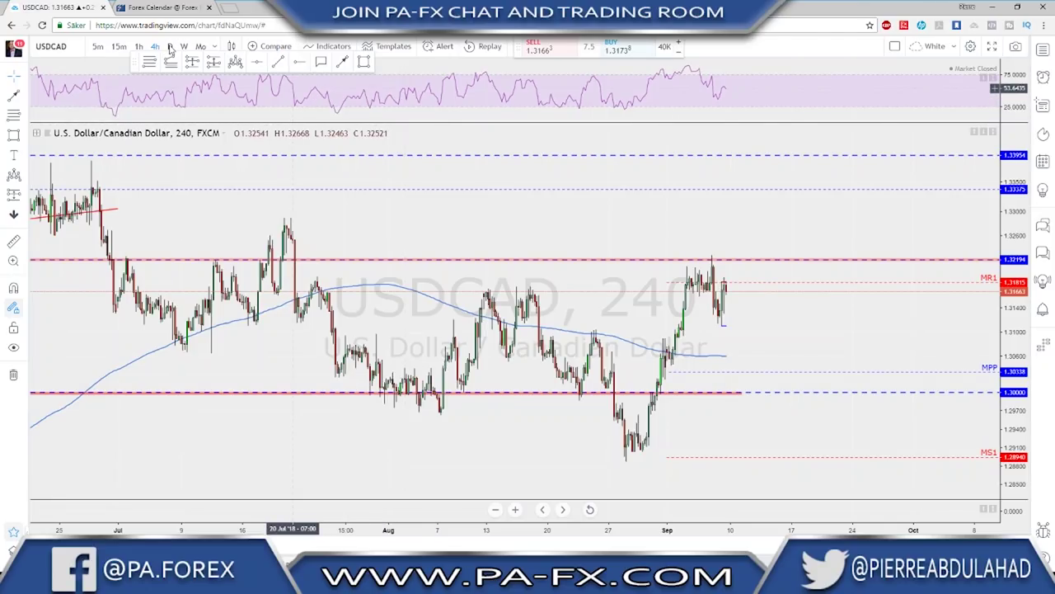
Examine USDCAD on the daily timeframe, focusing on the falling channel and the recent candles around it
left_click(170, 47)
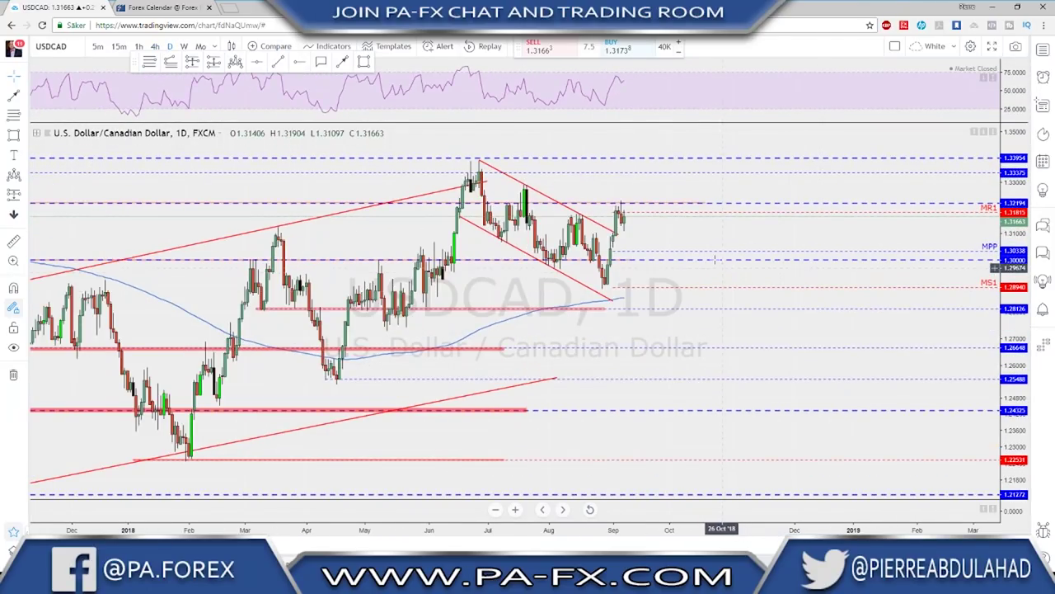
scroll(725, 248, "left", 5)
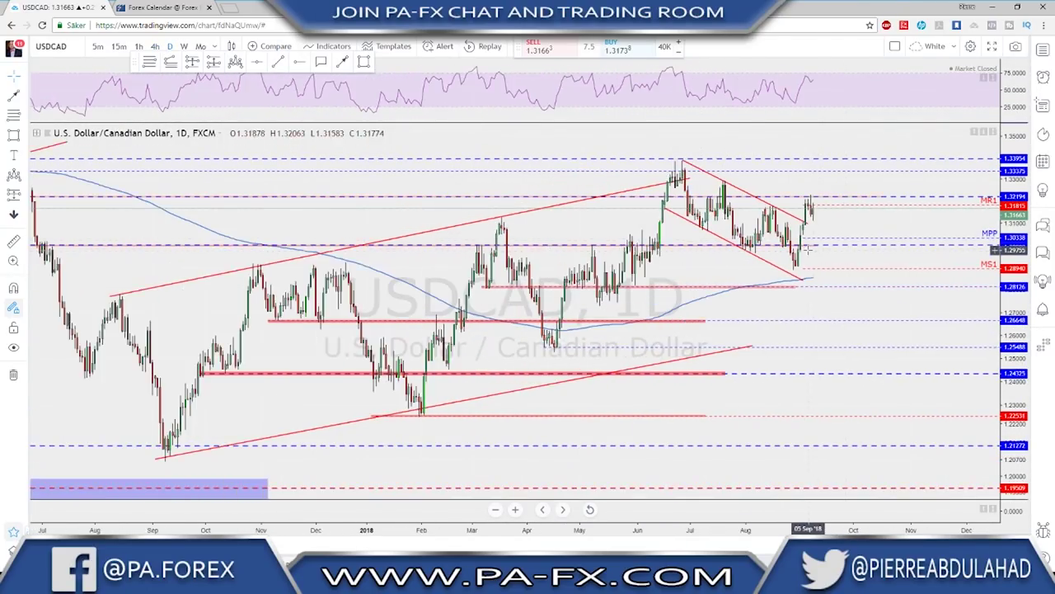
scroll(804, 247, "up", 3)
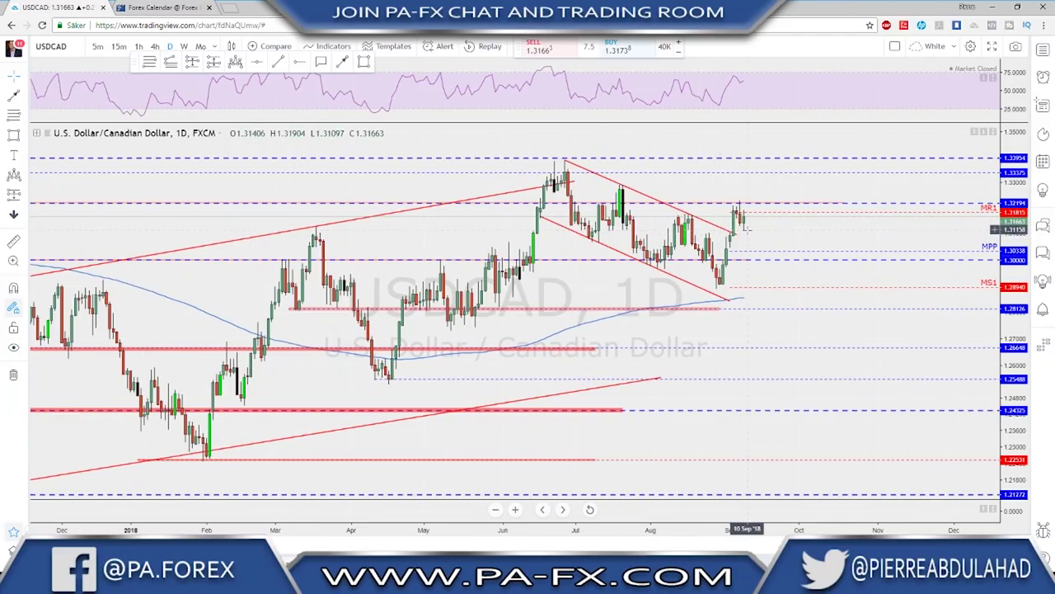
On the 4-hour USDCAD chart, sketch an arrow from the latest candle up to about 1.32239 and another down to about 1.31102
left_click(155, 49)
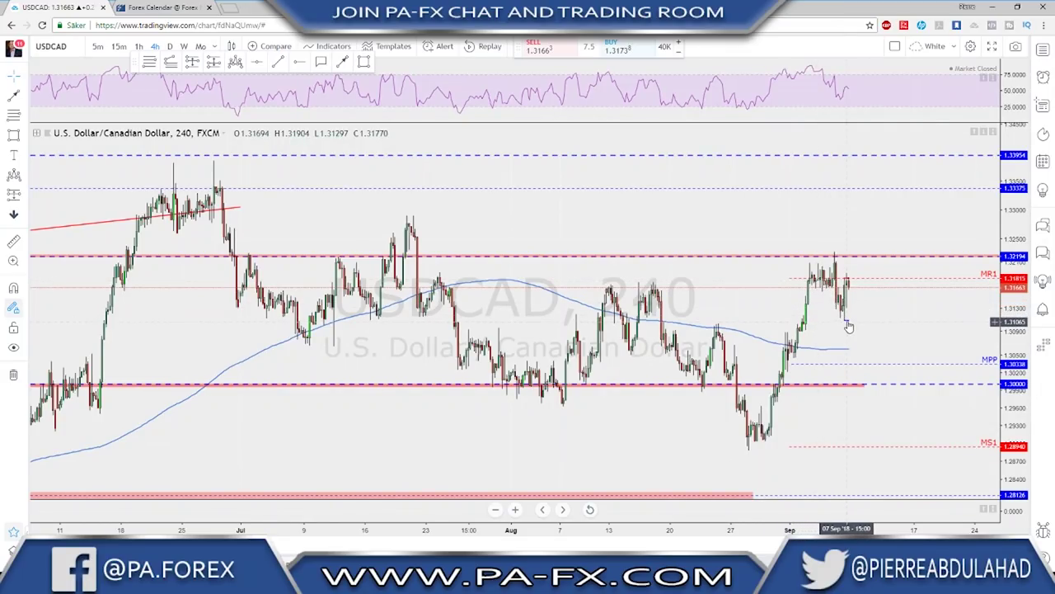
scroll(847, 311, "down", 2)
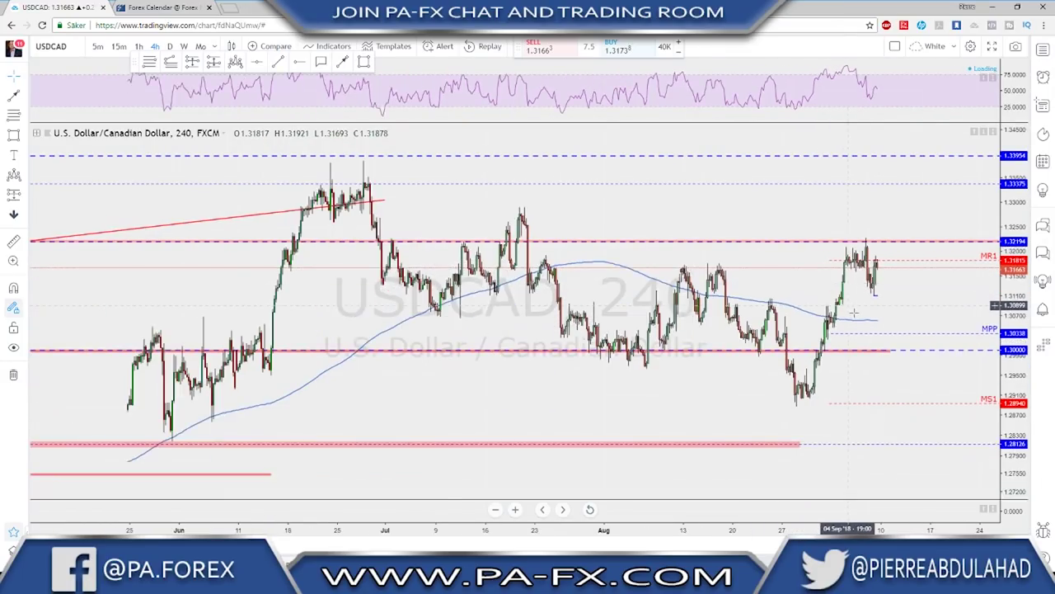
scroll(879, 284, "down", 1)
left_click_drag(879, 284, 831, 258)
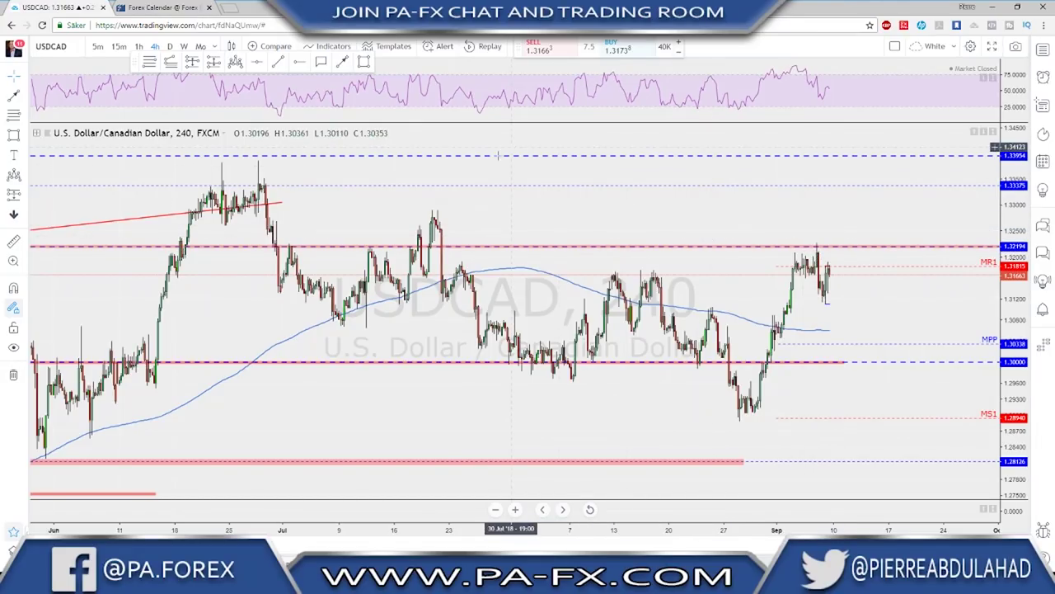
left_click(342, 62)
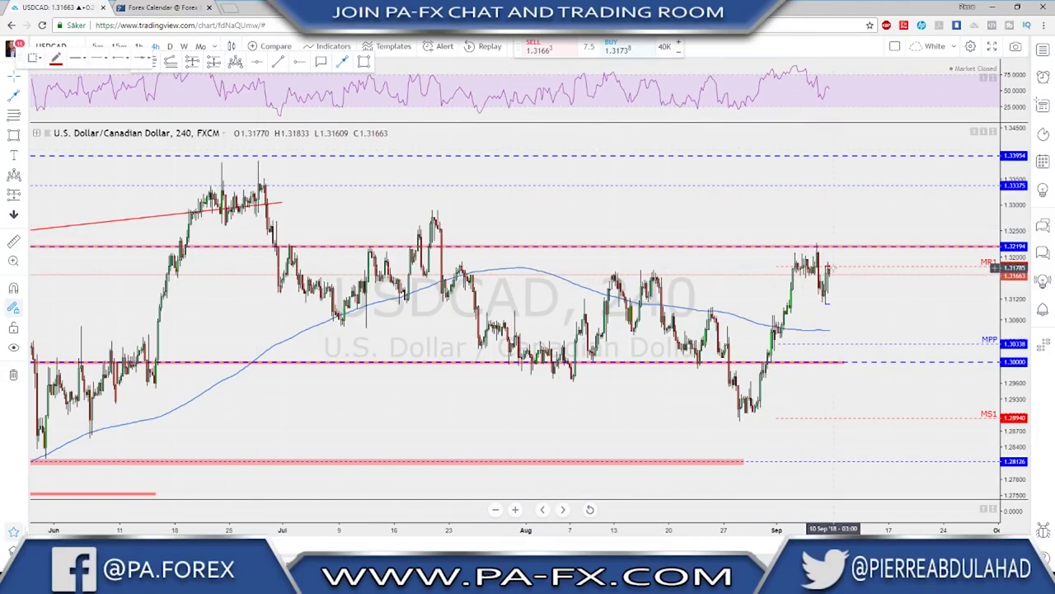
mouse_move(829, 273)
left_mouse_down()
mouse_move(842, 244)
mouse_move(864, 301)
left_mouse_up()
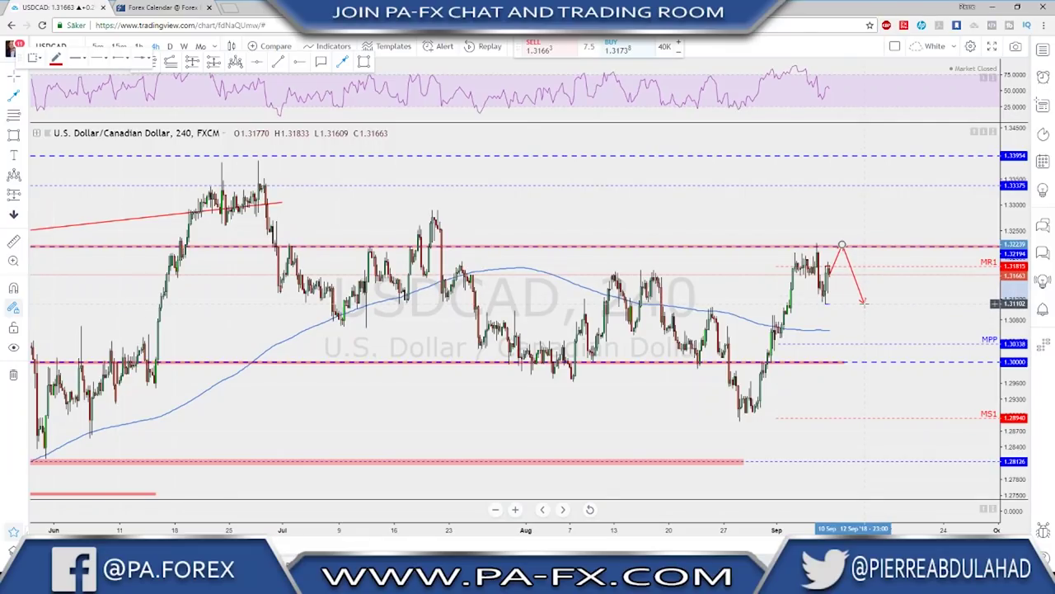
Remove the downward arrow, raise the first arrow's tip to about 1.32461, and add arrows down to about 1.32154 and up to about 1.33364
left_click_drag(863, 300, 843, 235)
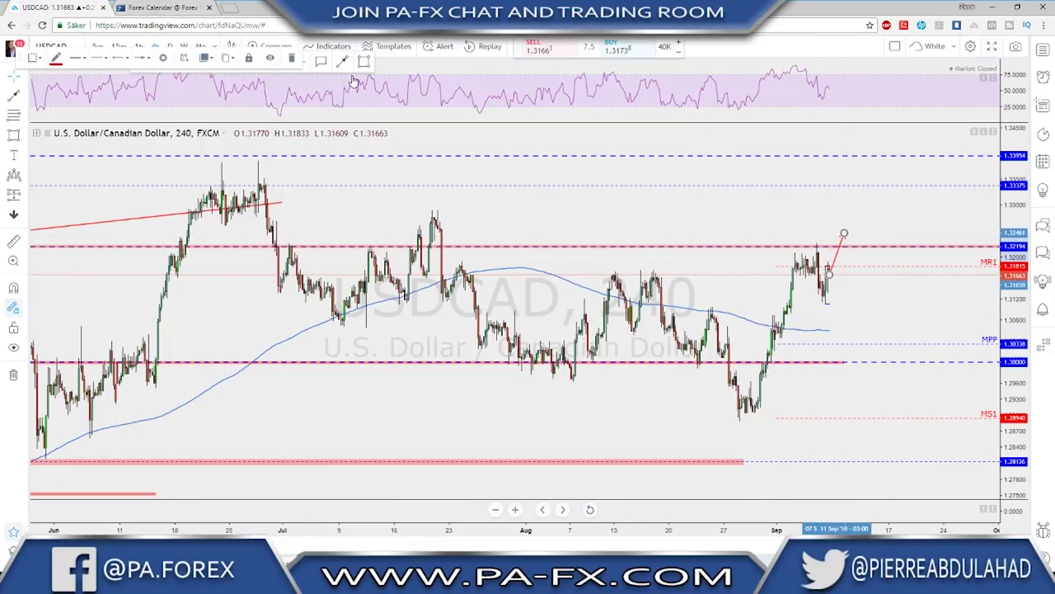
left_click_drag(846, 236, 855, 246)
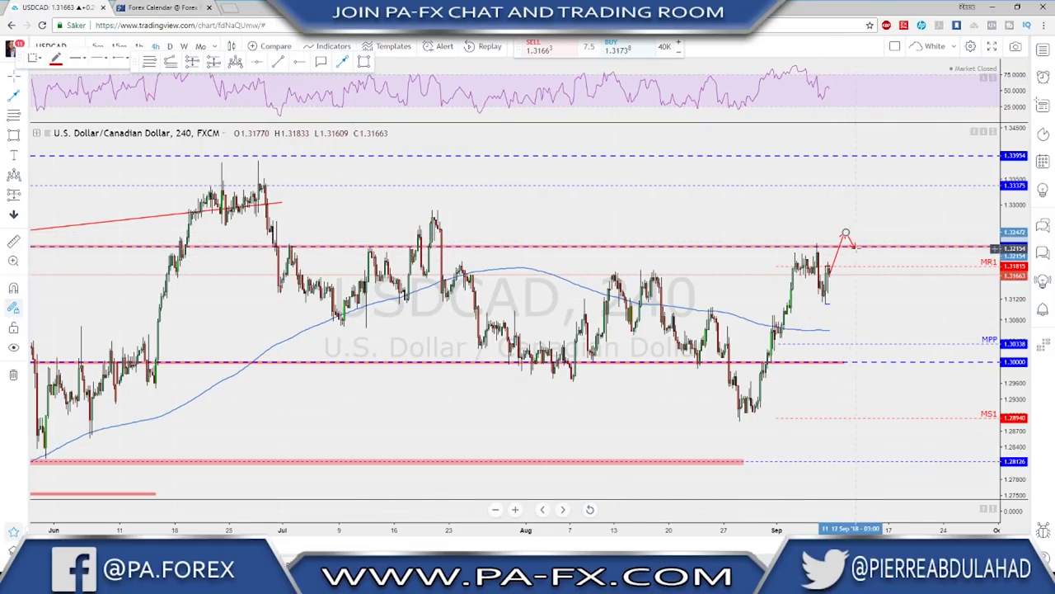
left_click(855, 246)
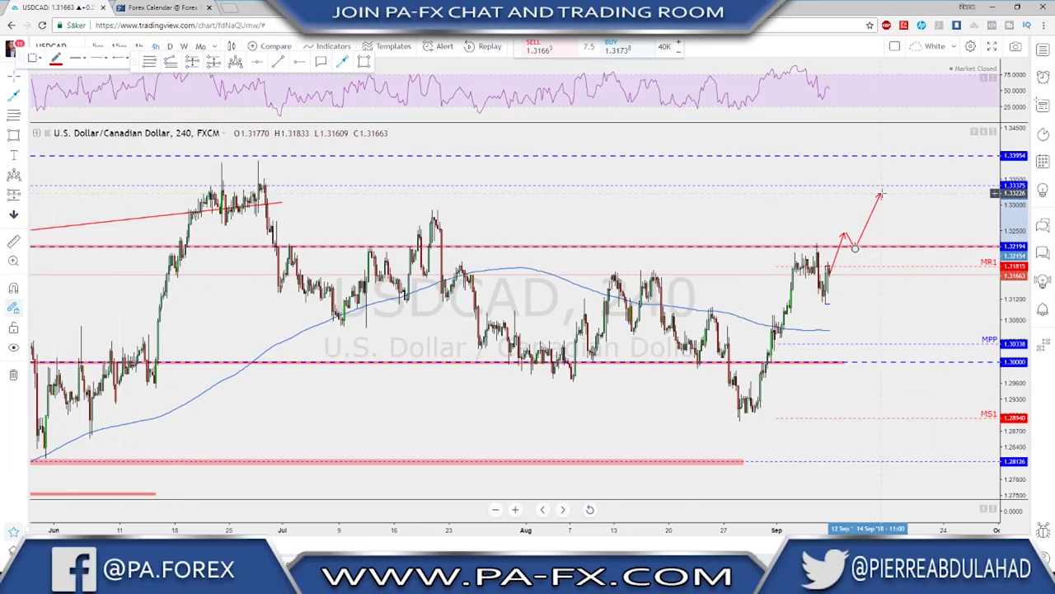
left_click(881, 186)
Sketch a falling trend line along the USDCAD highs from about 1.33941 to about 1.30678, and remove it
scroll(912, 182, "down", 3)
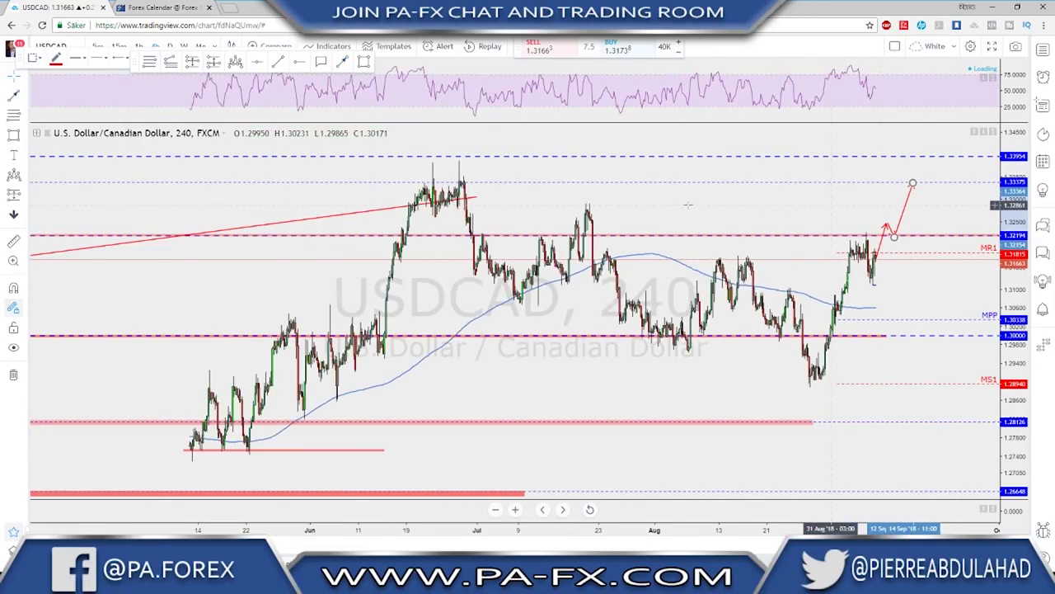
scroll(913, 180, "up", 2)
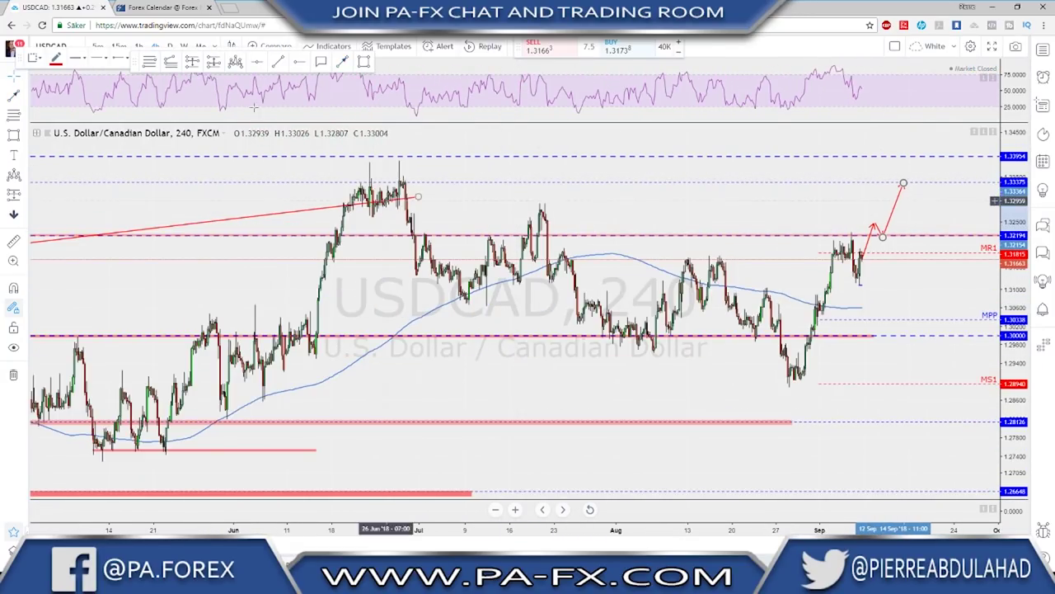
left_click(280, 62)
left_click(396, 157)
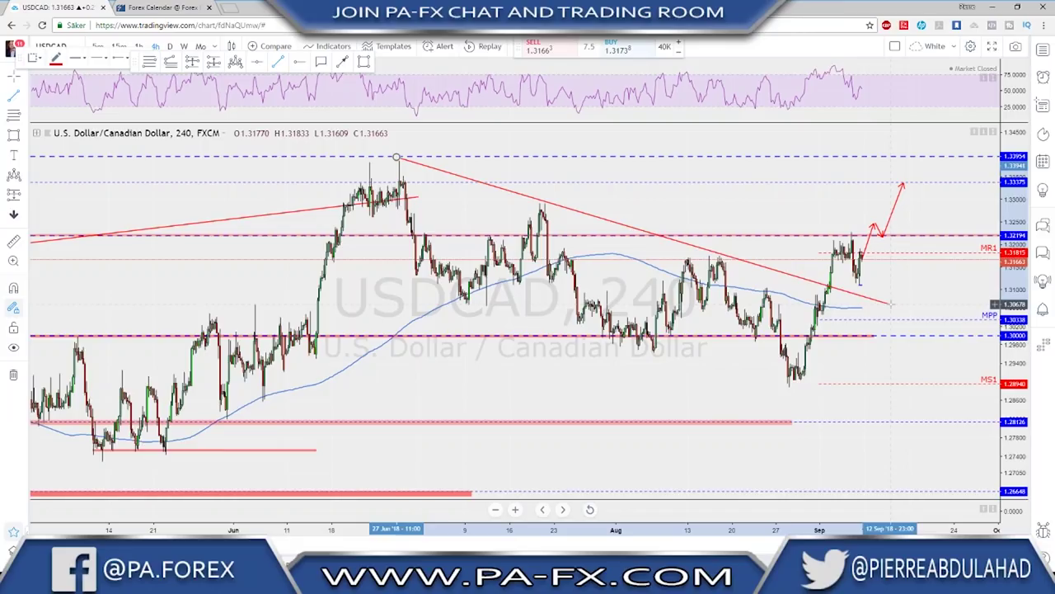
left_click(890, 303)
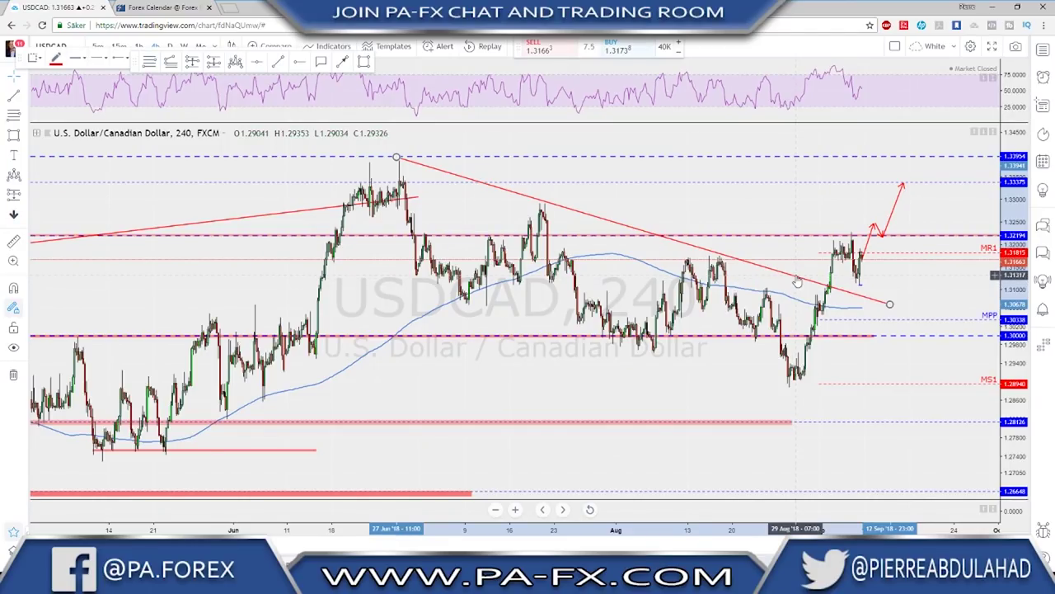
key("Delete")
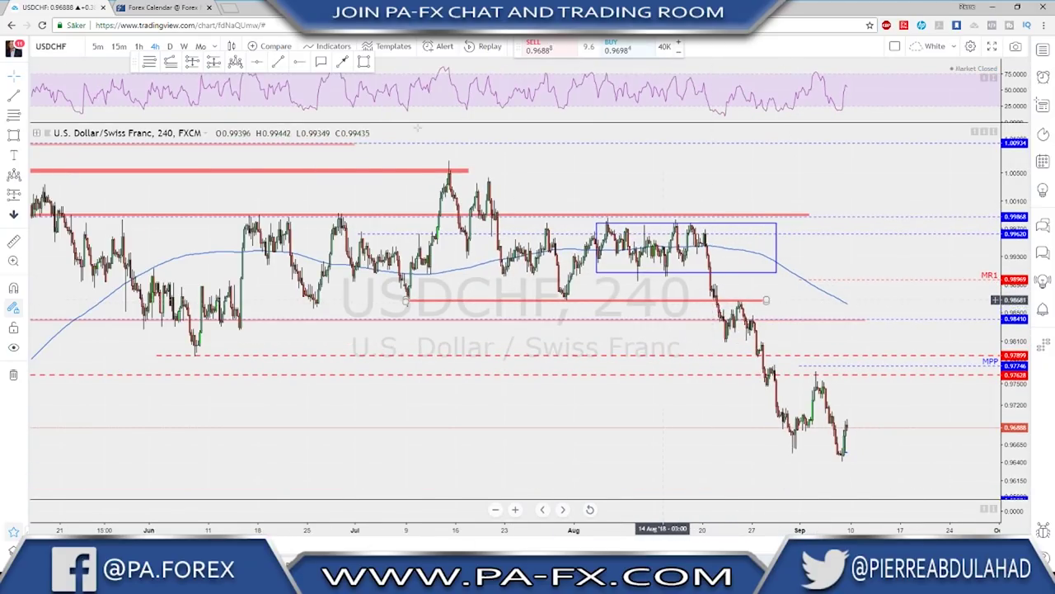
On the daily USDCHF chart, extend the zone along the 0.95871 level to 18 December 2018
left_click(170, 47)
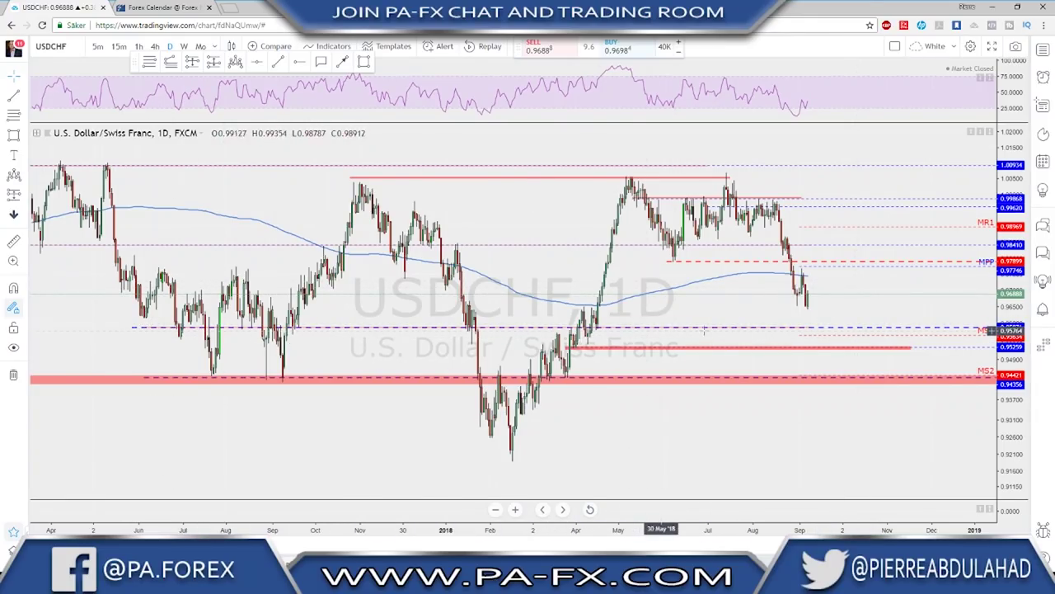
left_click(812, 329)
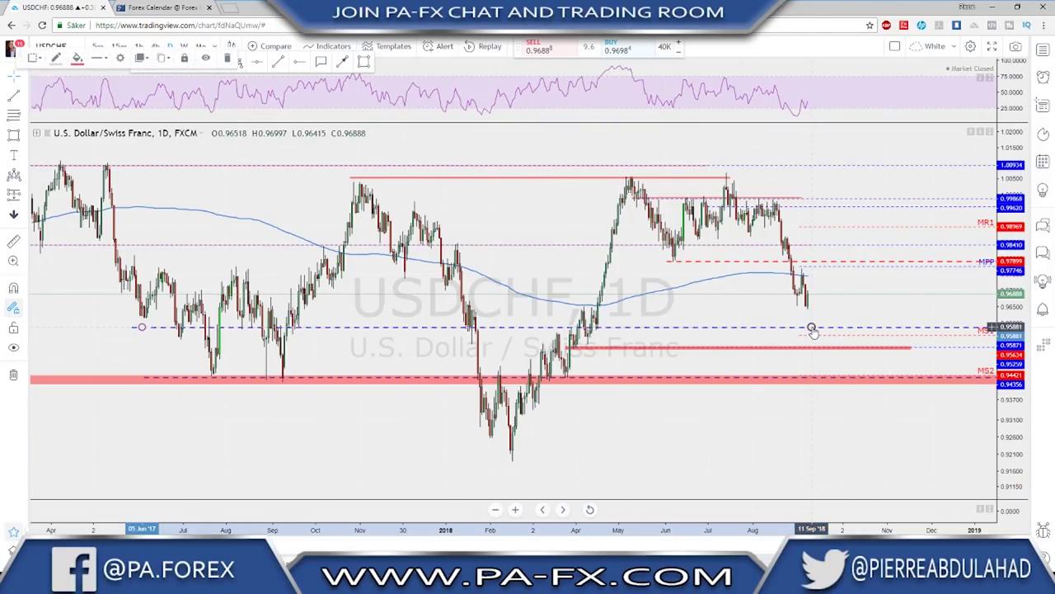
left_click_drag(812, 328, 953, 328)
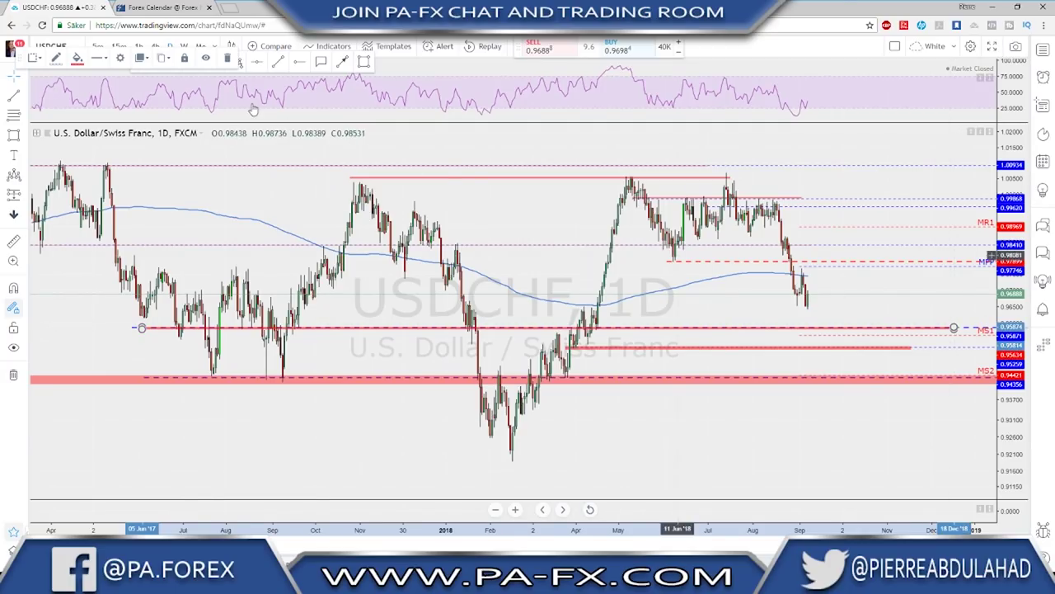
Examine USDCHF on the weekly timeframe, including its support zones, moving average and the oscillator's recent drop
left_click(184, 46)
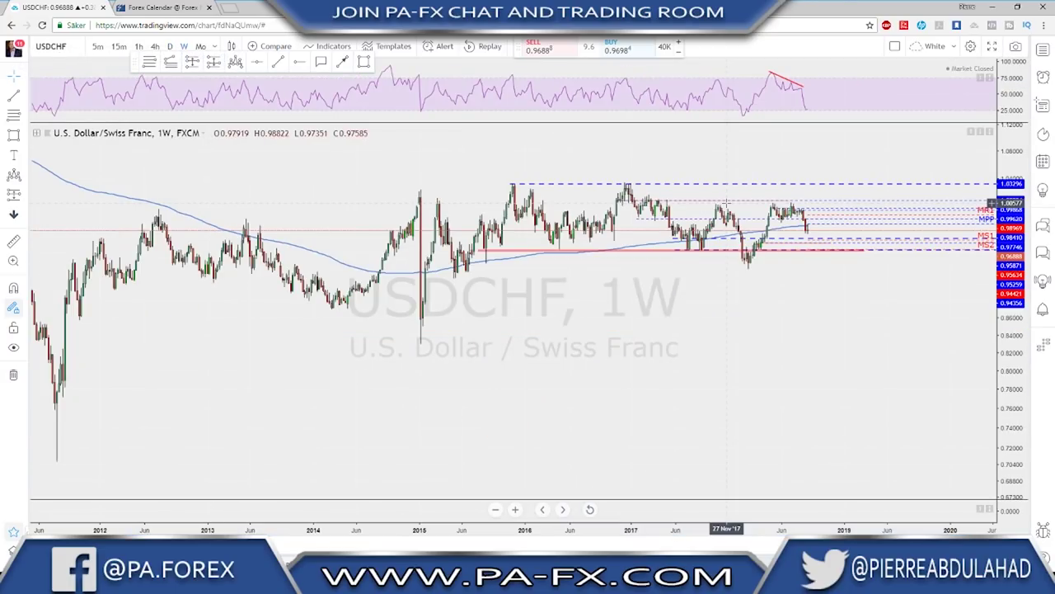
scroll(710, 289, "up", 5)
scroll(726, 268, "down", 2)
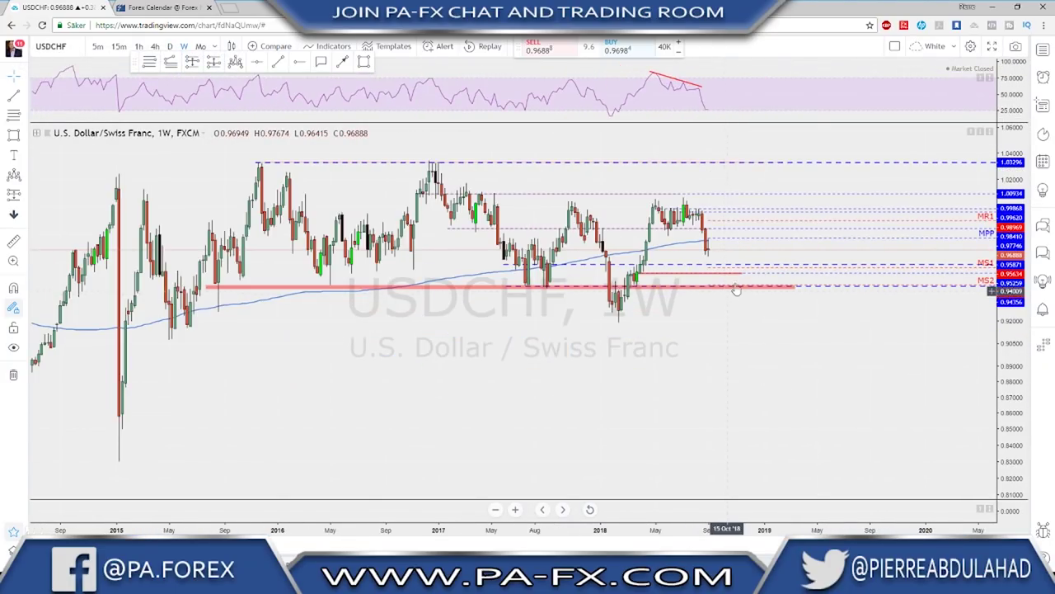
scroll(760, 244, "up", 2)
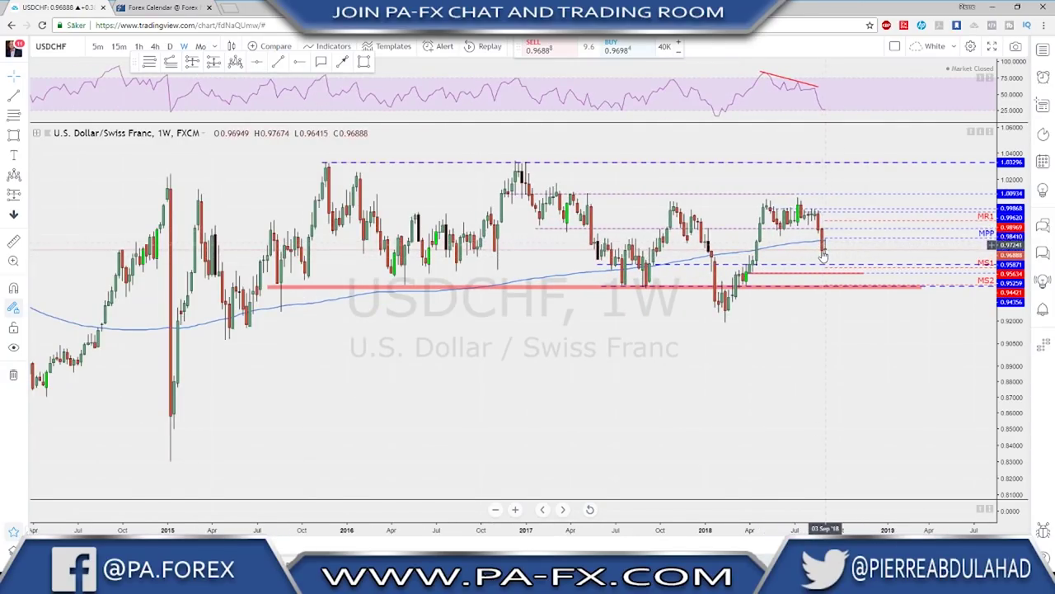
scroll(821, 247, "up", 2)
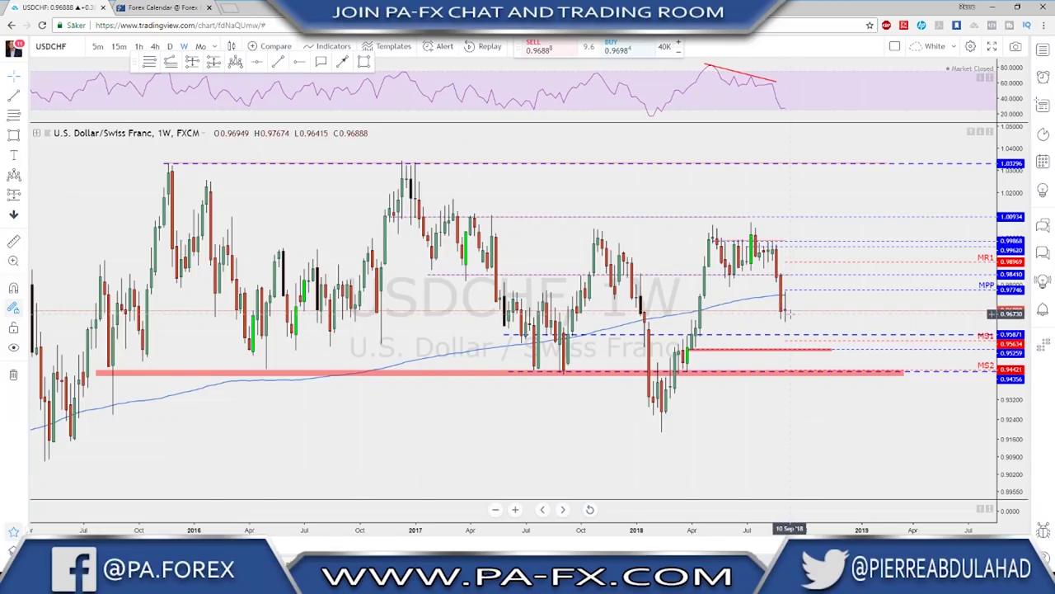
scroll(789, 312, "up", 3)
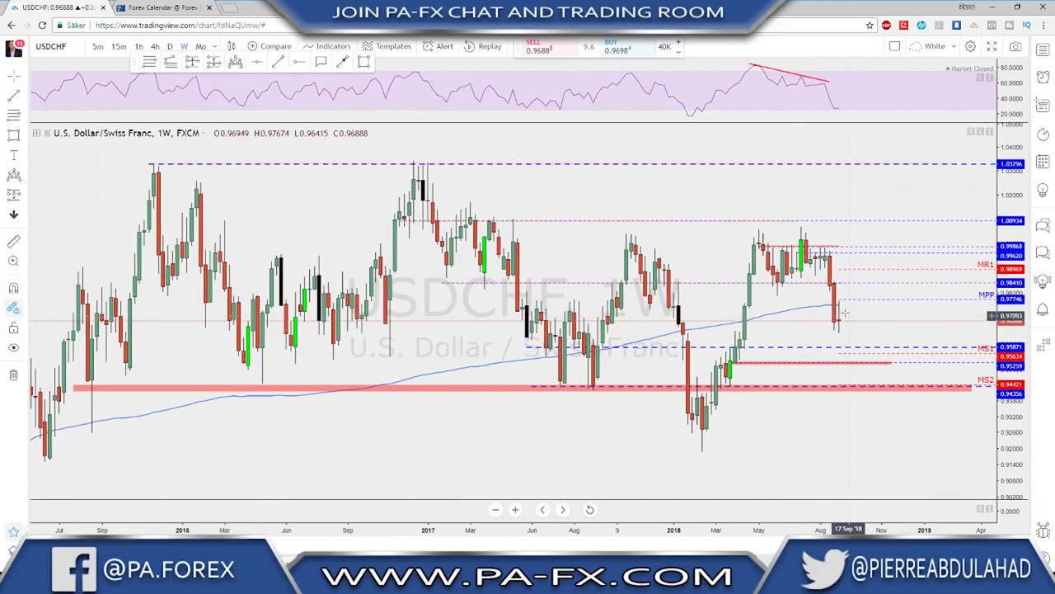
scroll(843, 312, "down", 3)
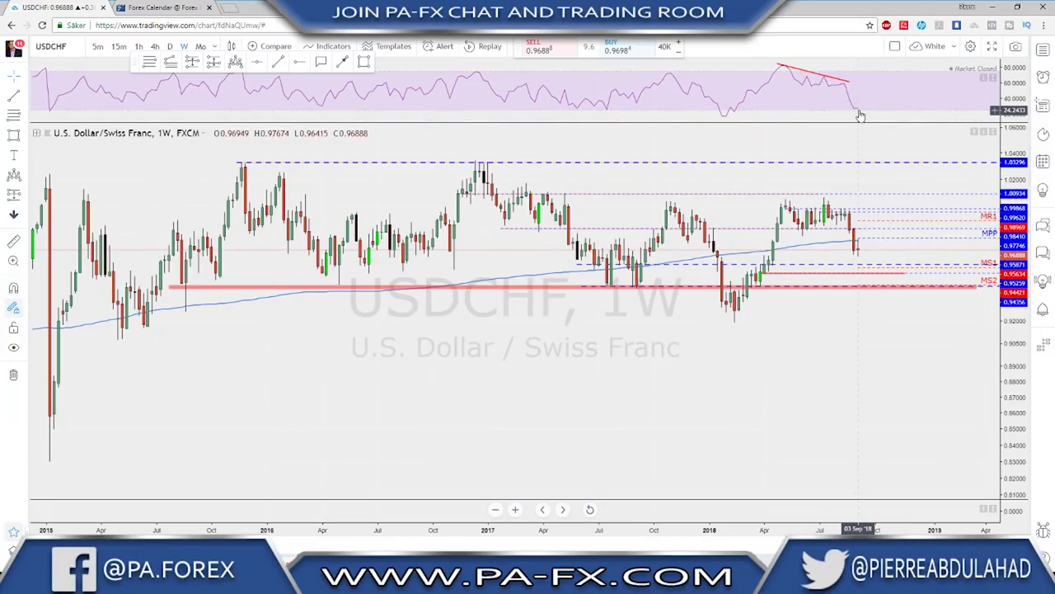
Examine the daily USDCHF chart, comparing the latest price lows with the oscillator and the moving average
left_click(170, 47)
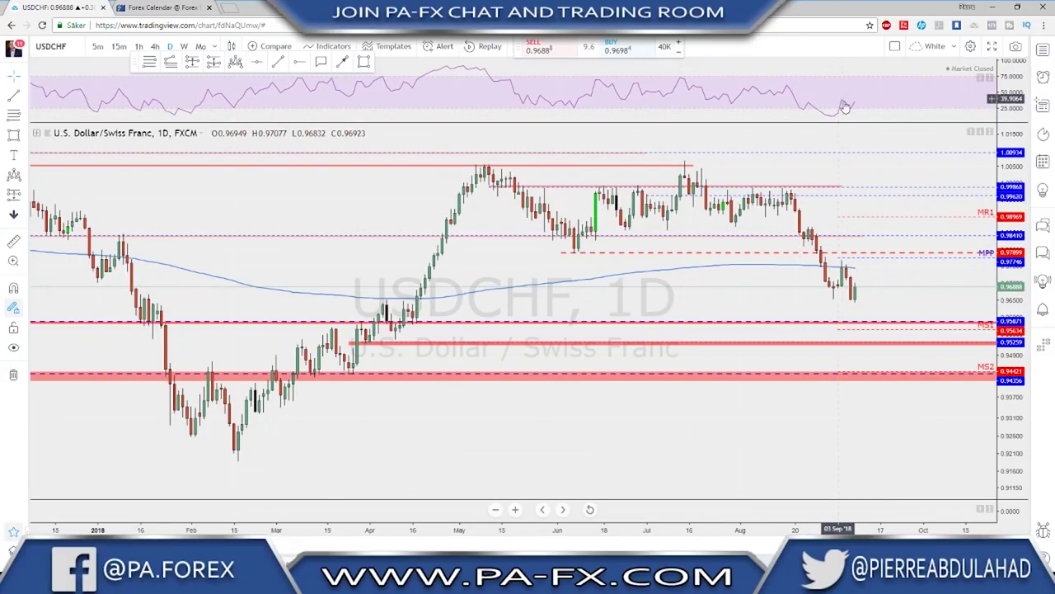
scroll(820, 306, "up", 2)
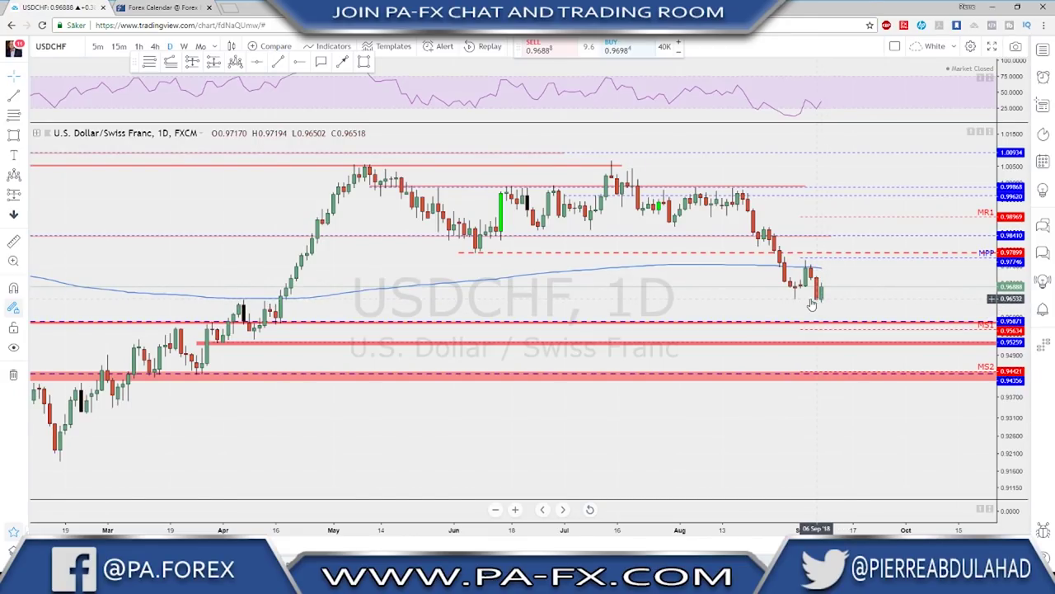
scroll(809, 307, "down", 2)
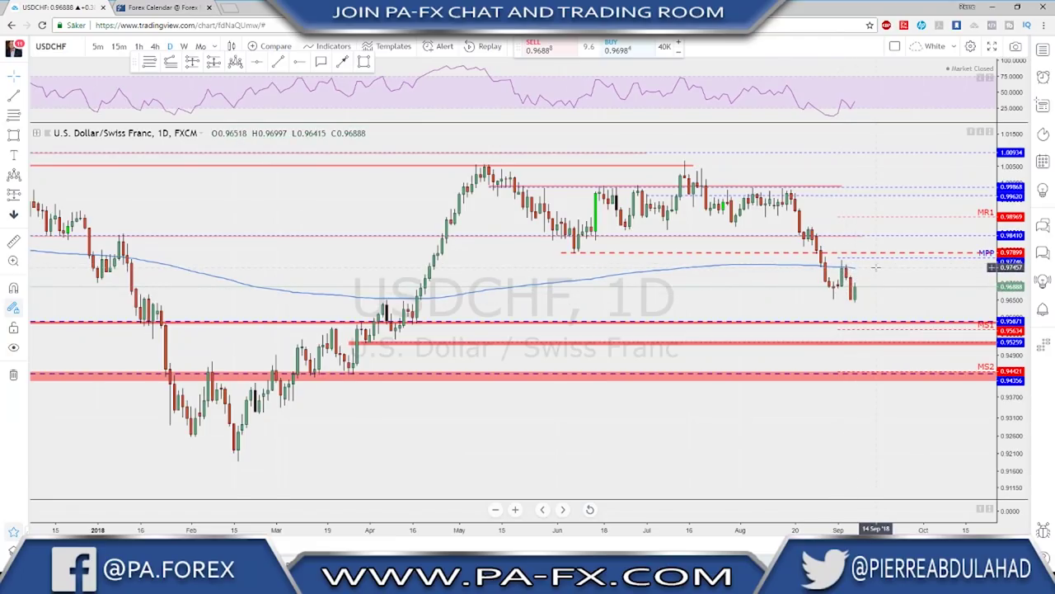
scroll(886, 280, "down", 2)
left_click_drag(886, 280, 866, 278)
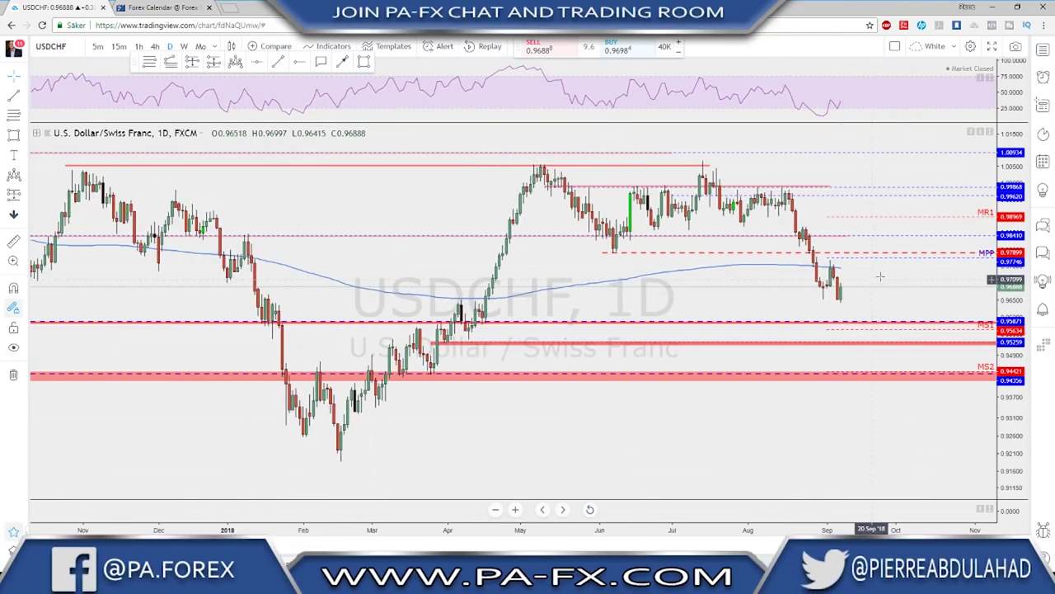
On the 4-hour USDCHF chart, sketch an arrow from the latest candle up to about 0.97636 and another down to about 0.96469
left_click(155, 46)
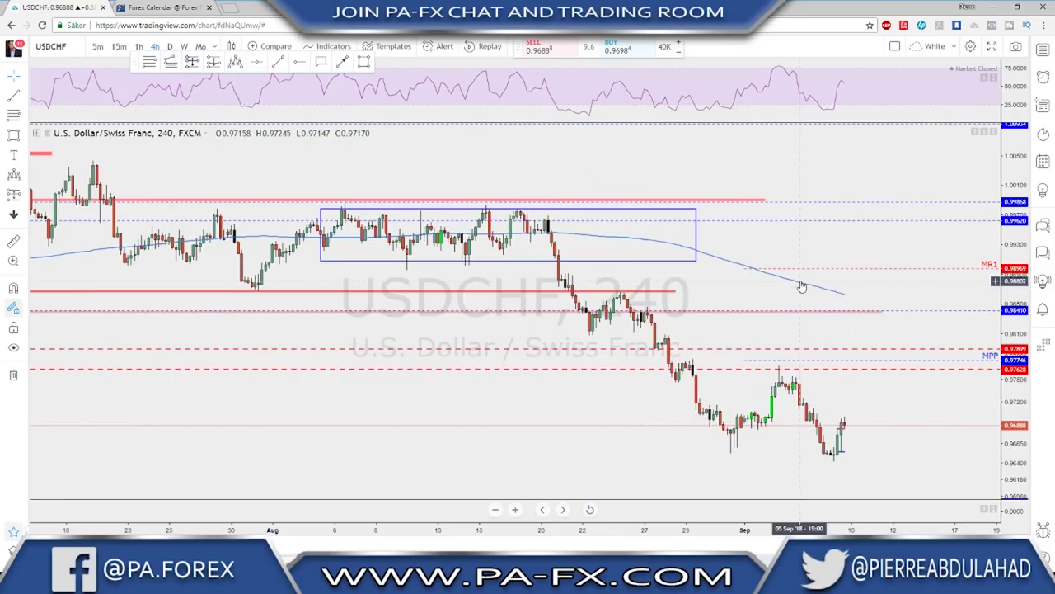
left_click(343, 63)
mouse_move(844, 425)
left_mouse_down()
mouse_move(857, 368)
mouse_move(899, 458)
left_mouse_up()
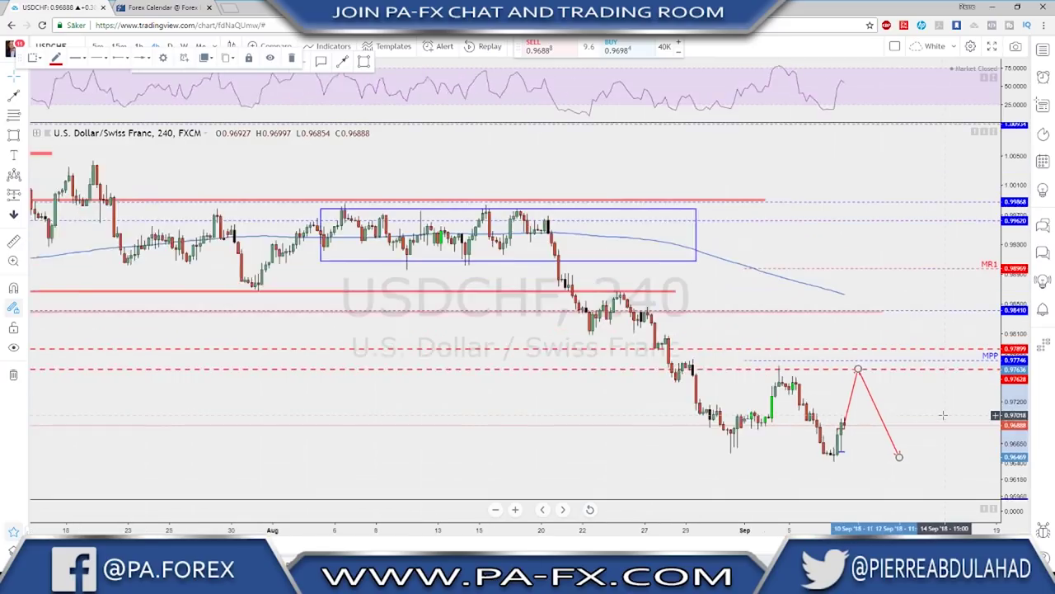
scroll(943, 415, "down", 2)
left_click(880, 409)
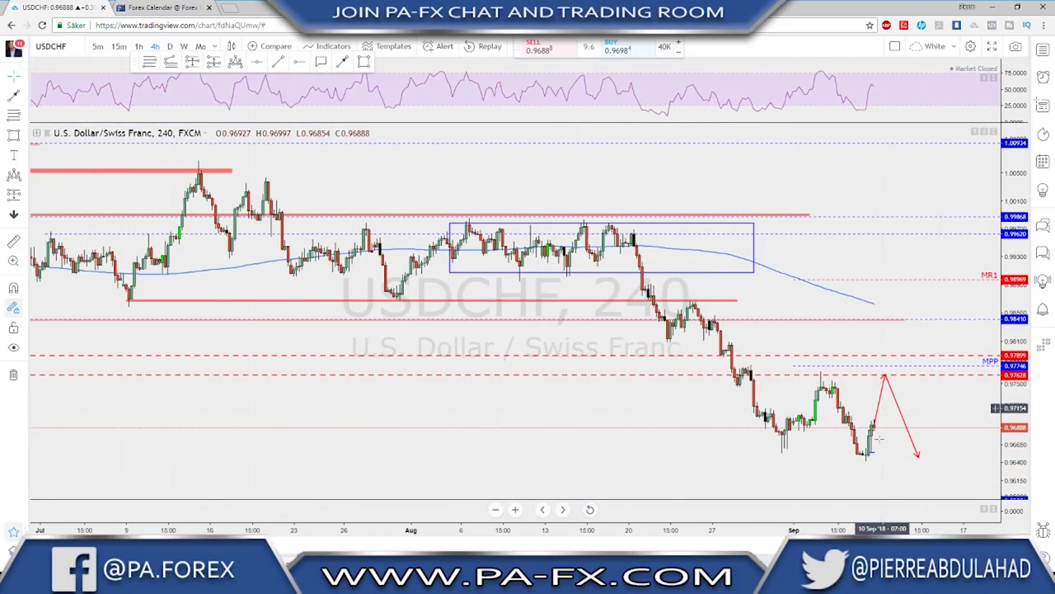
scroll(903, 412, "down", 2)
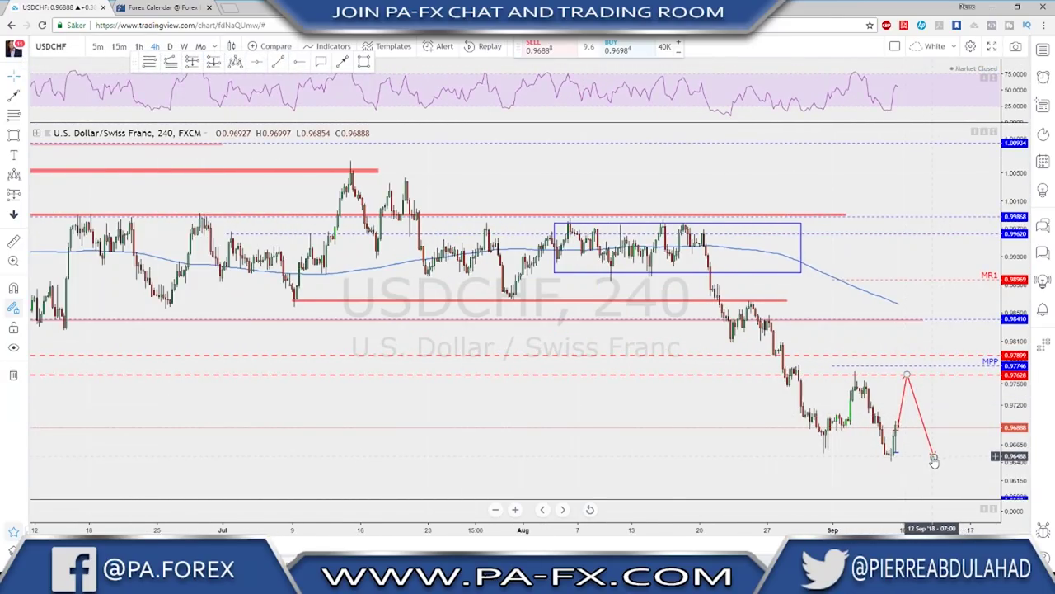
Extend the falling USDCHF arrow down to about 0.96221 and compare that target with the support levels on the daily chart
left_click_drag(934, 459, 941, 475)
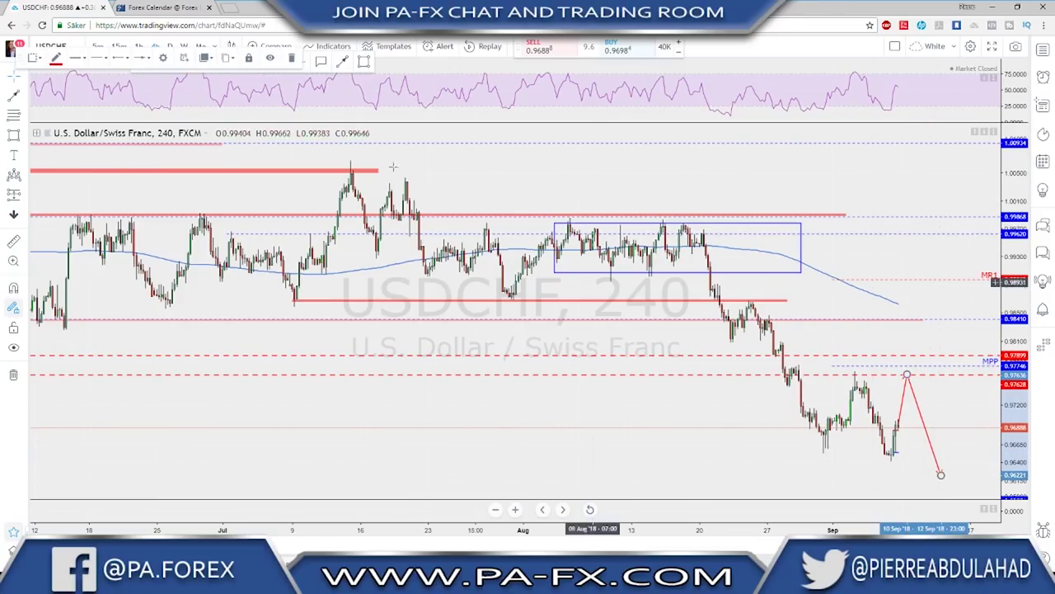
left_click(170, 46)
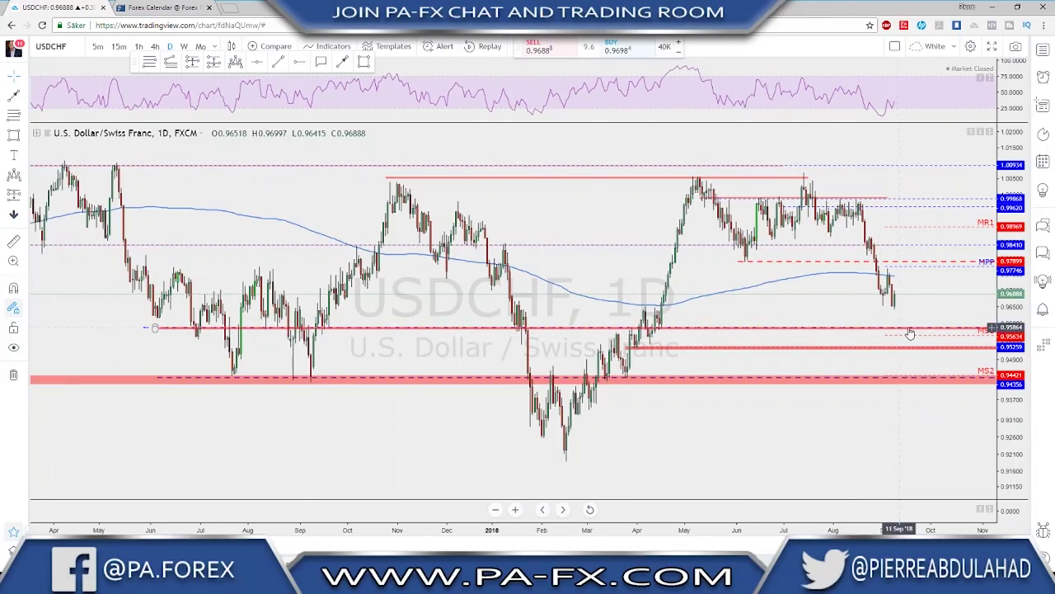
scroll(902, 332, "up", 2)
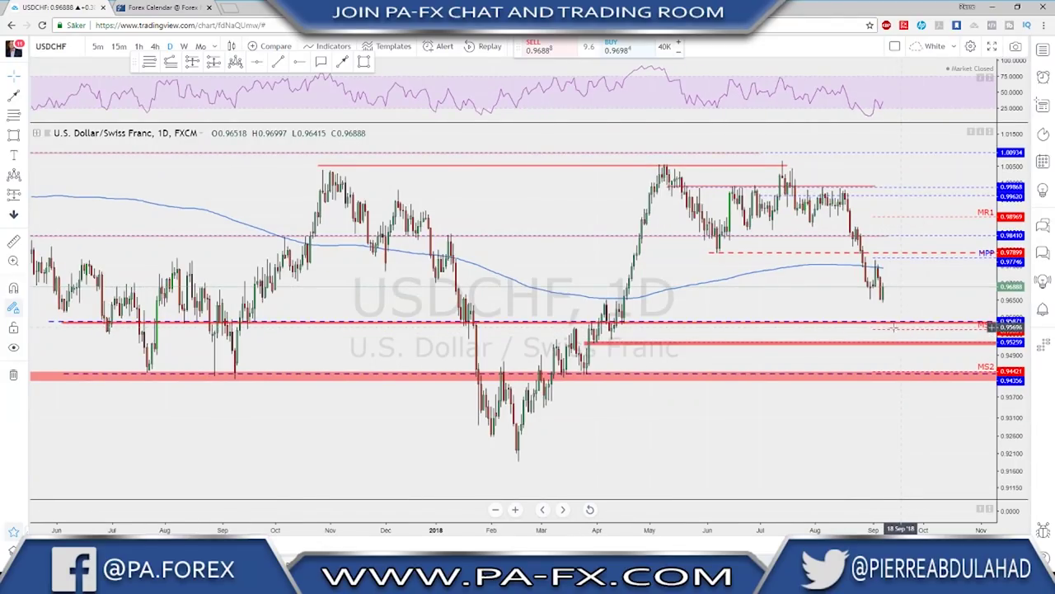
left_click(155, 47)
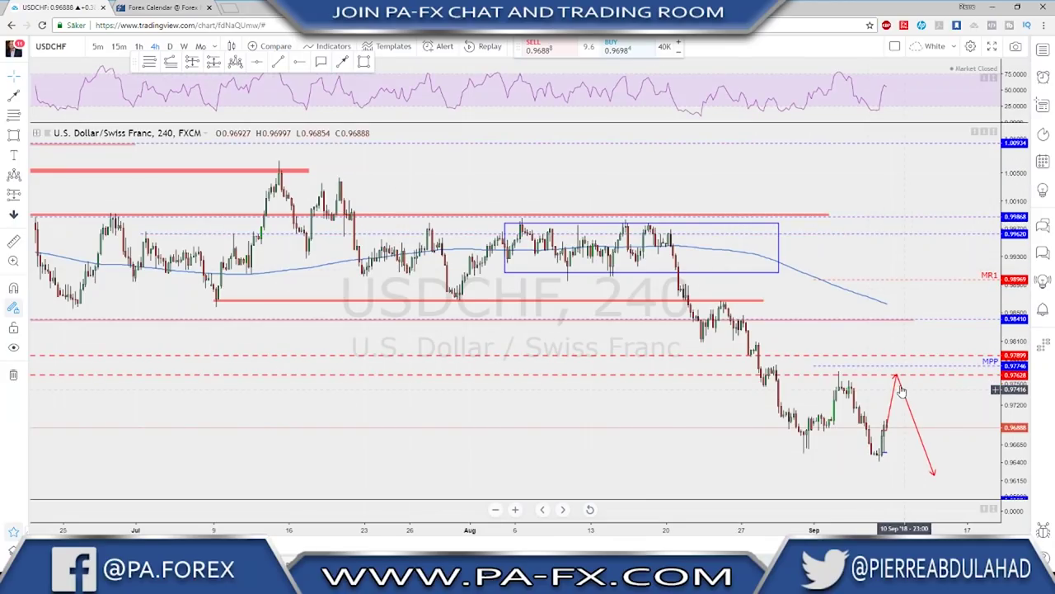
On the 4-hour chart, replace the two arrows with three: up to about 0.97849, down to about 0.97586, and up to about 0.98385
left_click(896, 386)
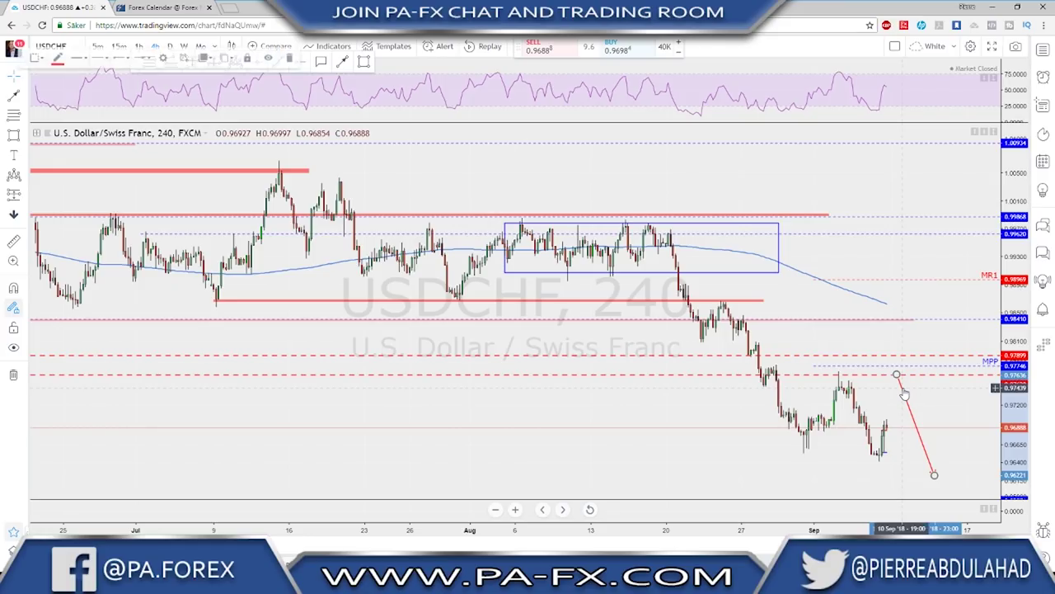
key("Delete")
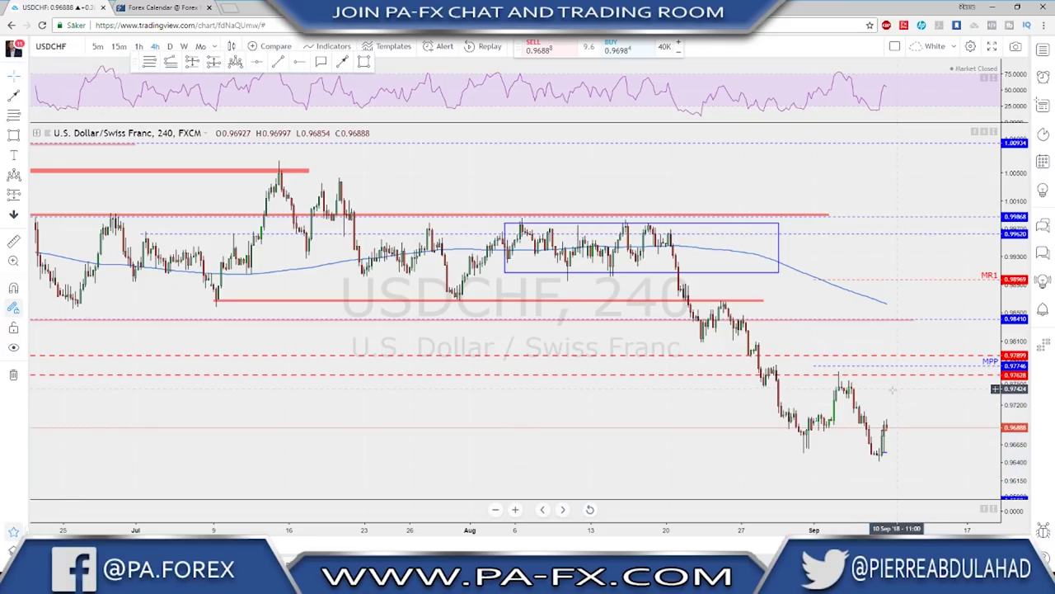
left_click(344, 64)
left_click(884, 425)
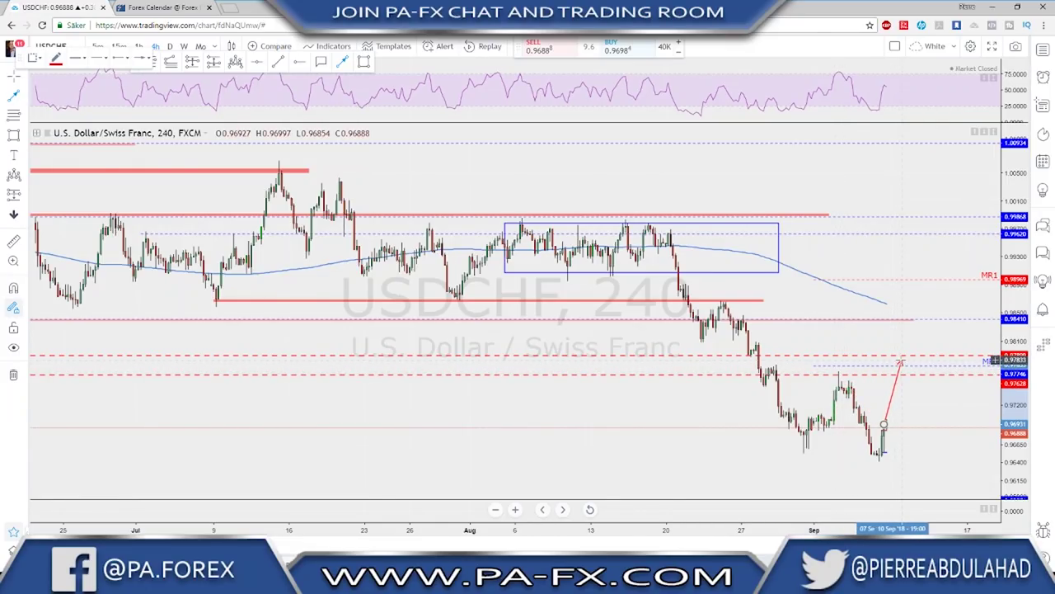
left_click(901, 360)
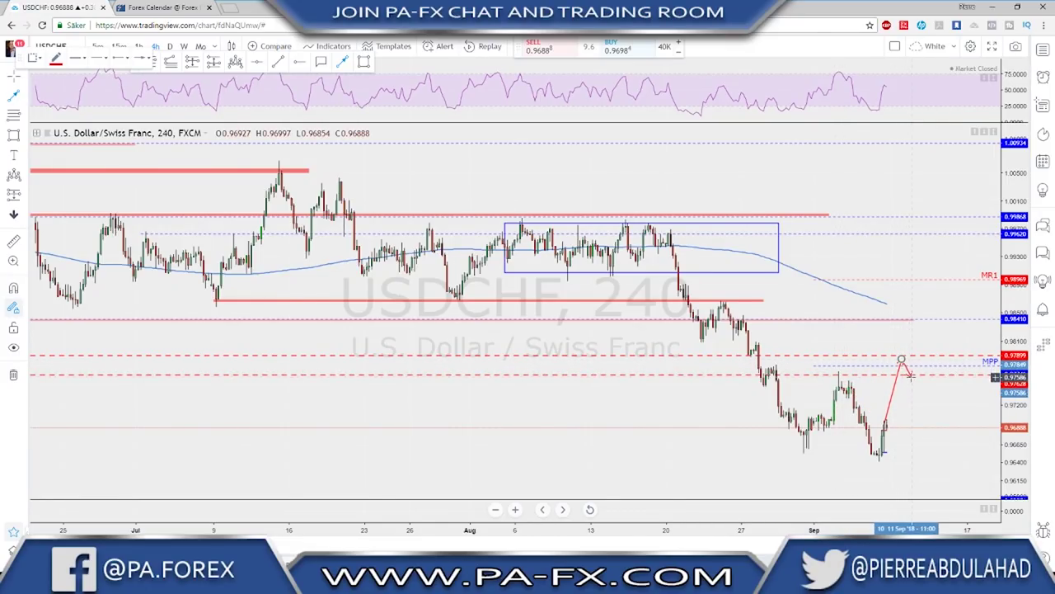
left_click(911, 377)
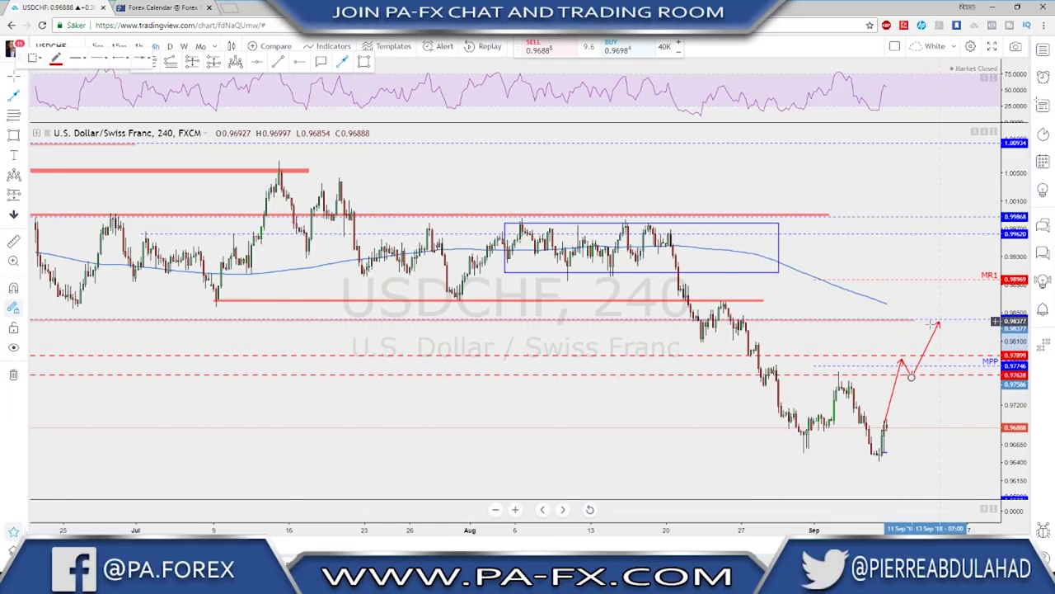
left_click(936, 321)
scroll(316, 324, "down", 3)
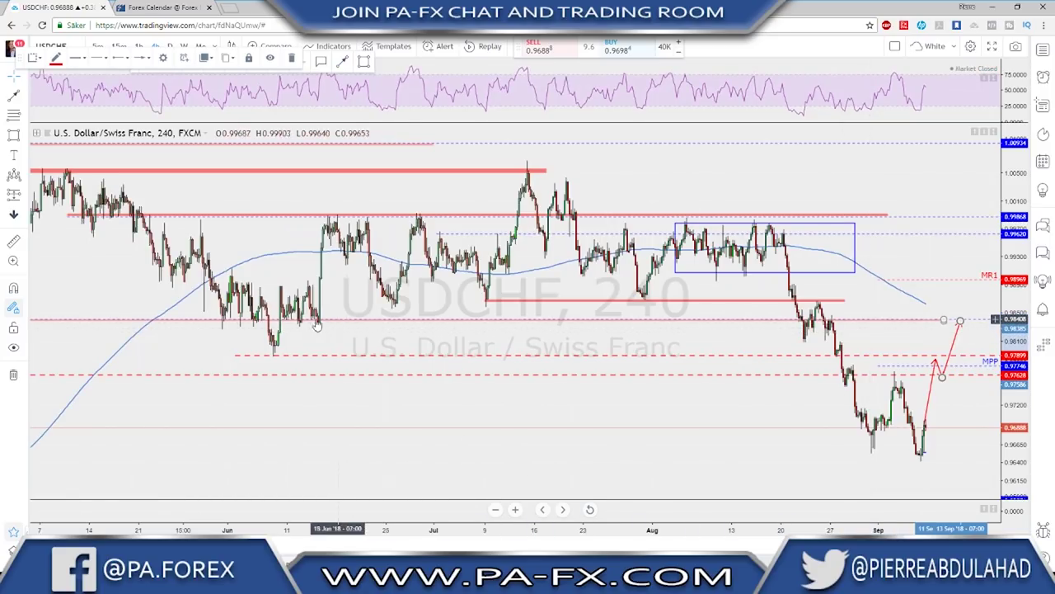
scroll(876, 401, "up", 4)
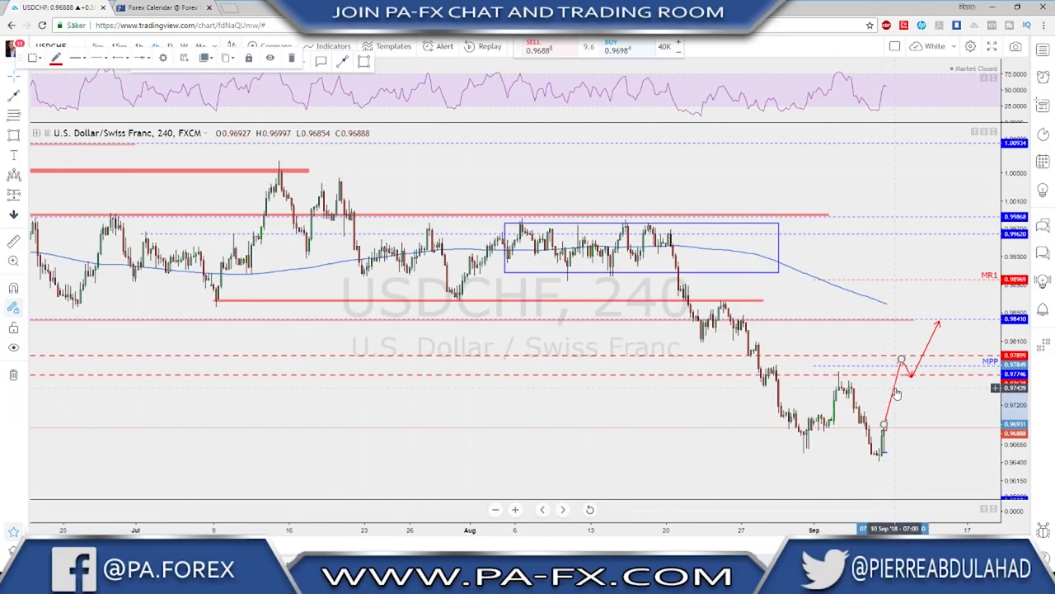
Delete the three scenario arrows from the USDCHF chart and switch to the AUDJPY chart
key("Delete")
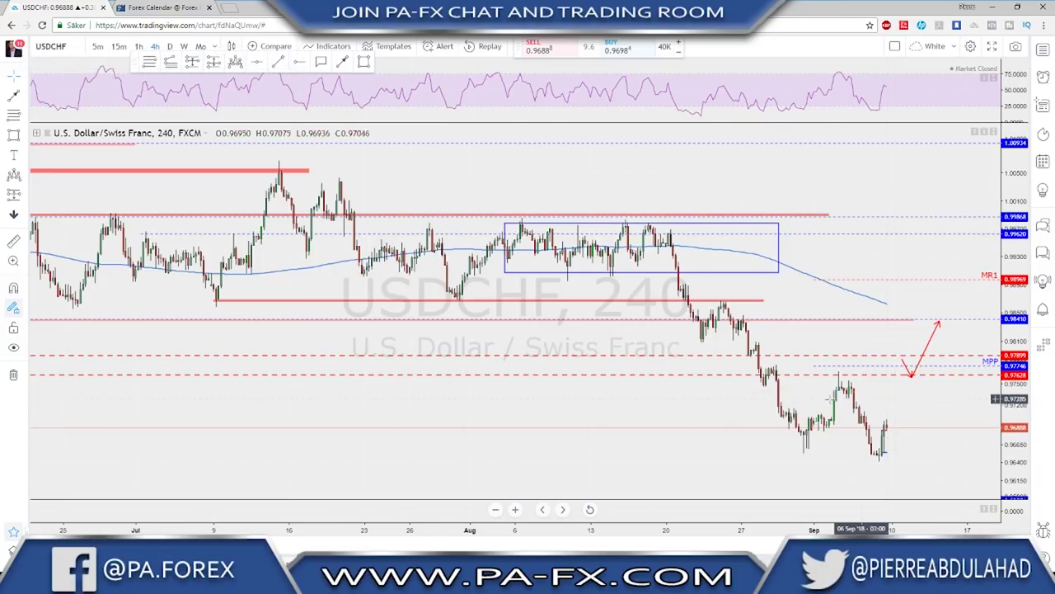
left_click(908, 373)
key("Delete")
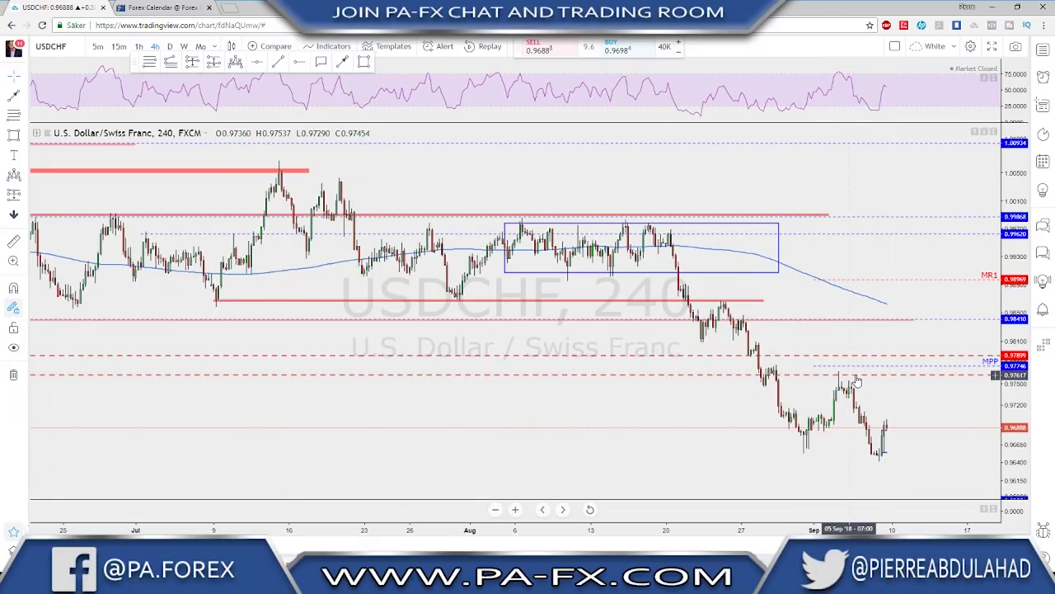
key("space")
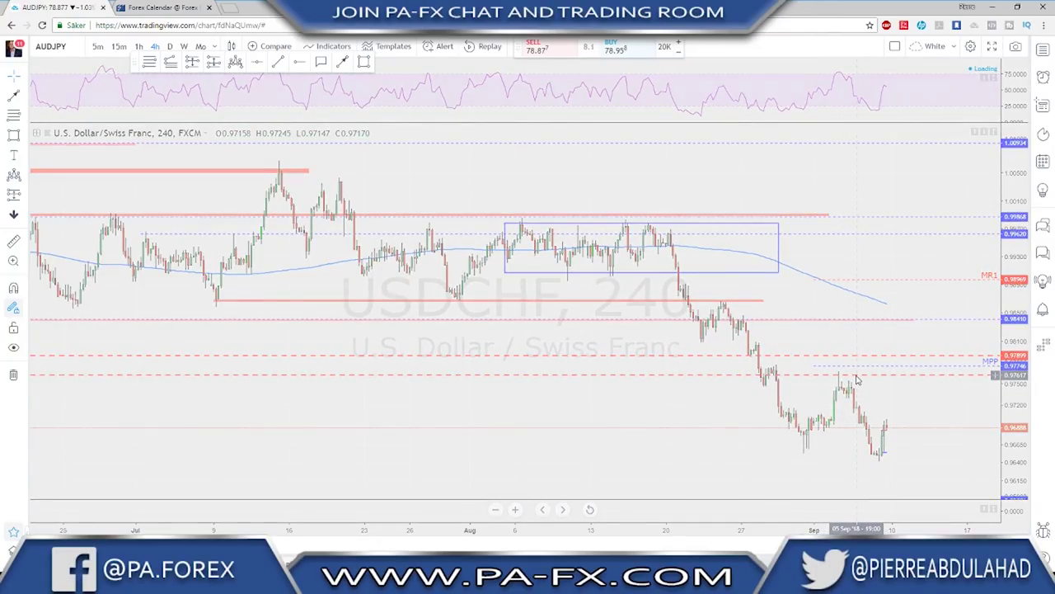